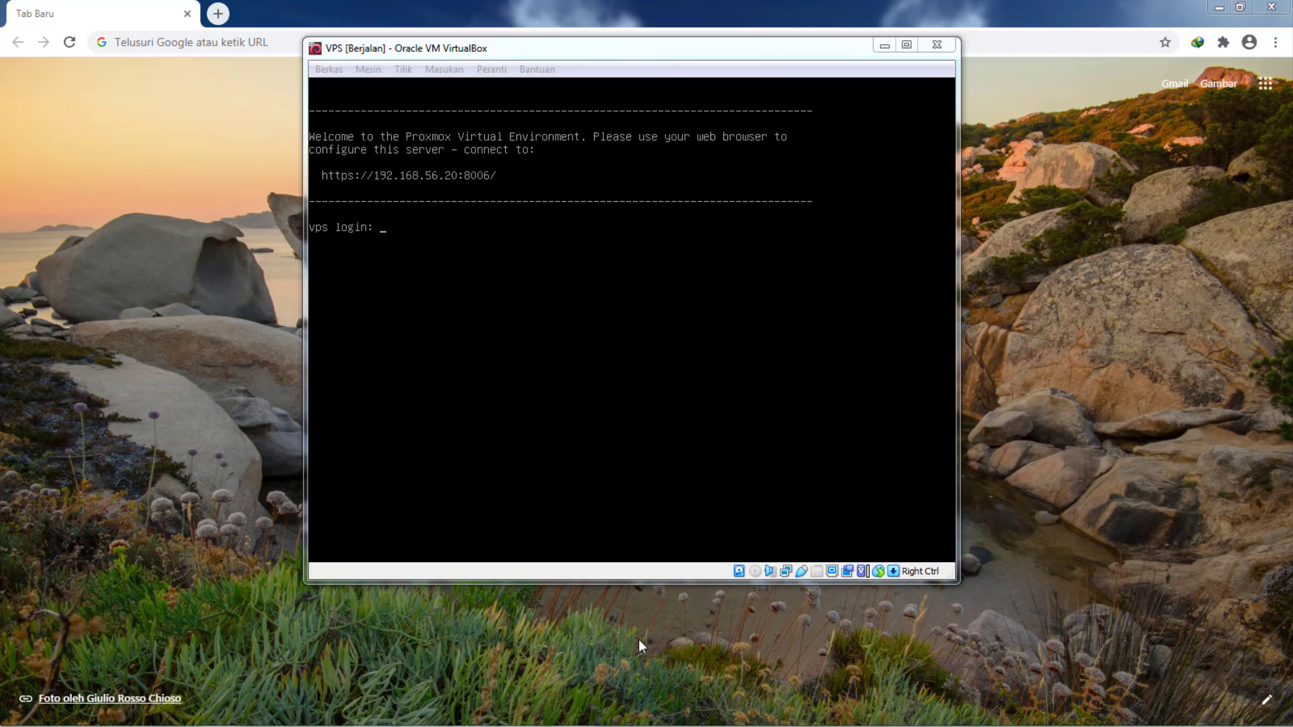
- Keep the VPS machine's Adapter 1 attached host-only to the VirtualBox Host-Only Ethernet Adapter
right_click(787, 572)
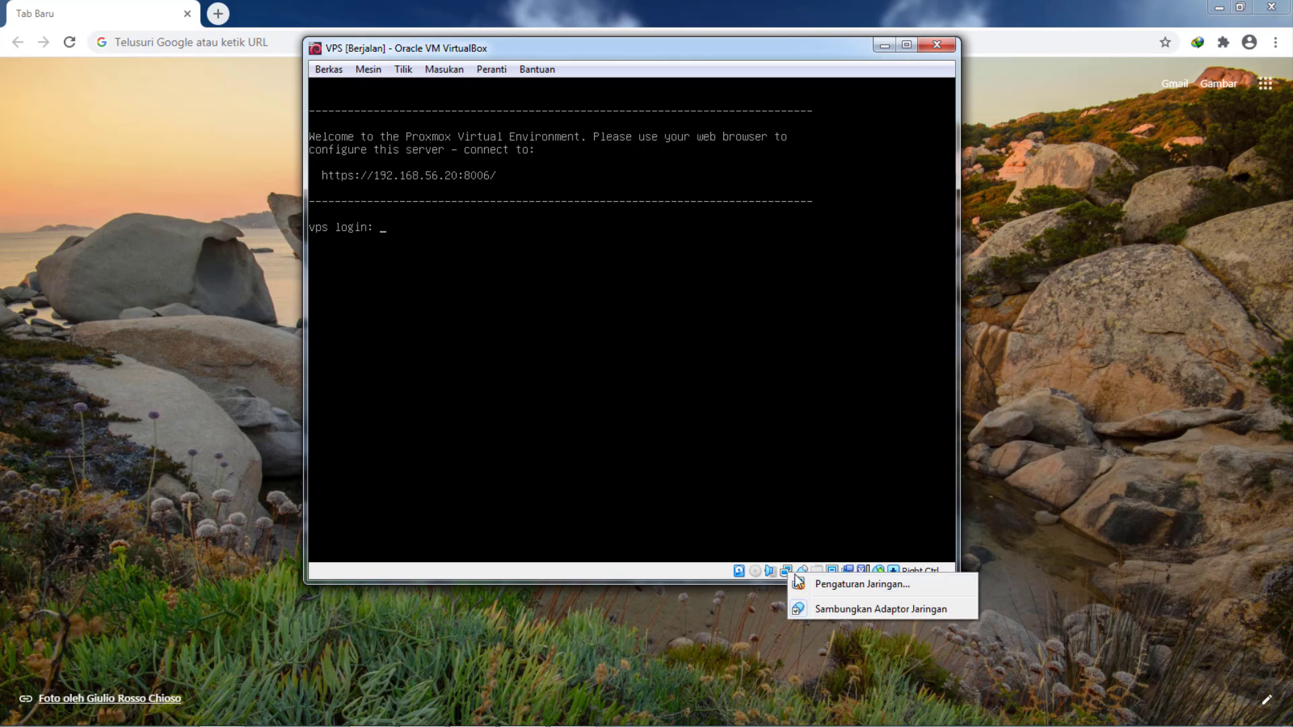
click(849, 583)
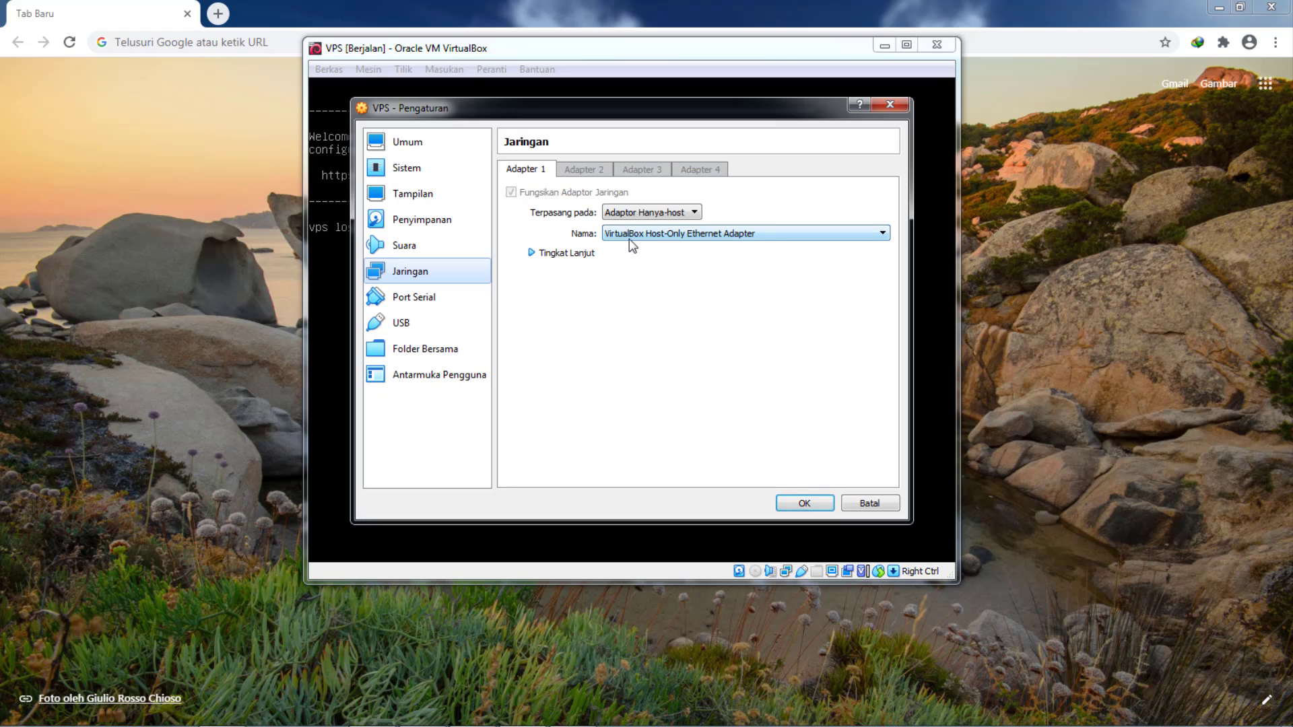
click(678, 238)
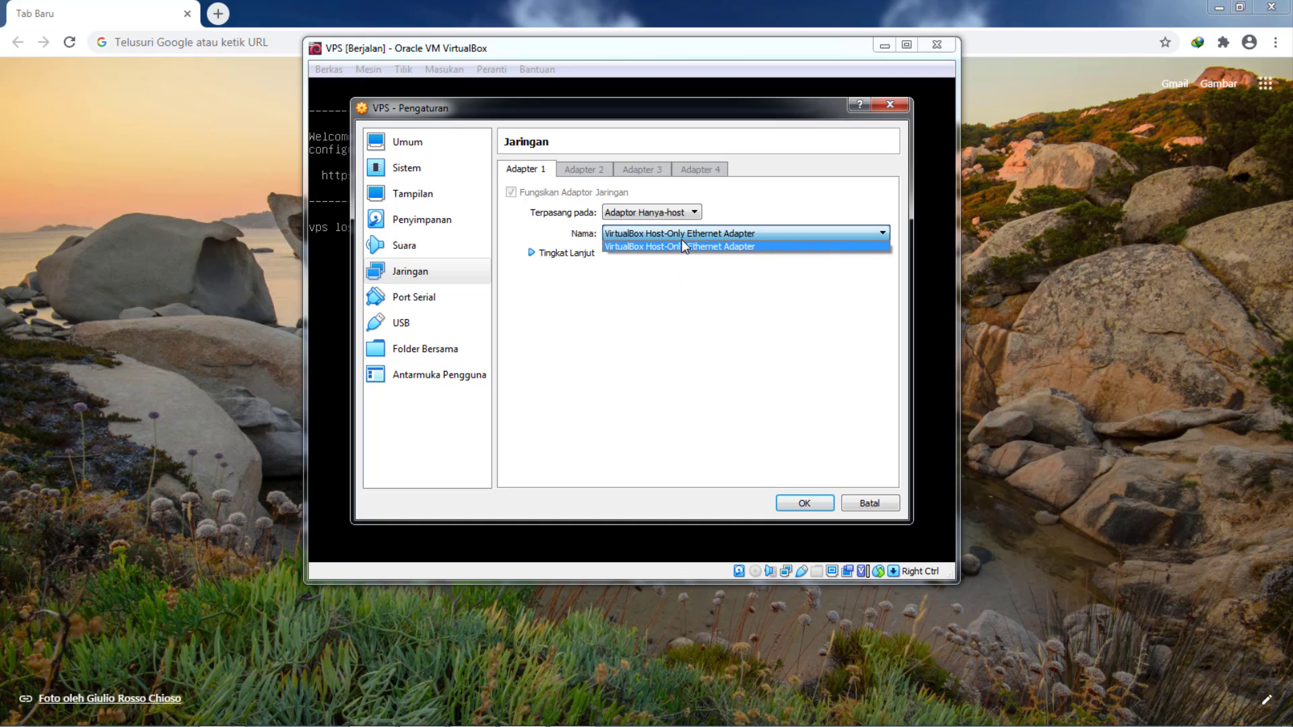
click(795, 506)
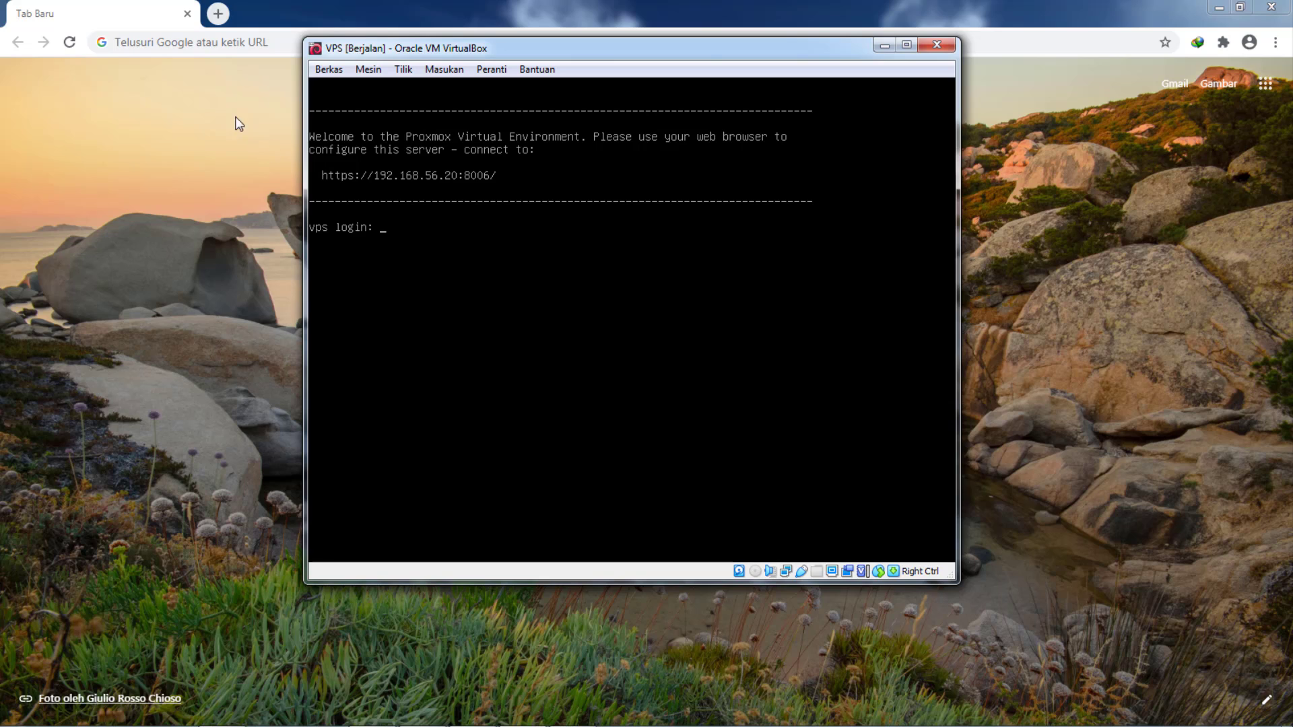
click(230, 43)
text(htt)
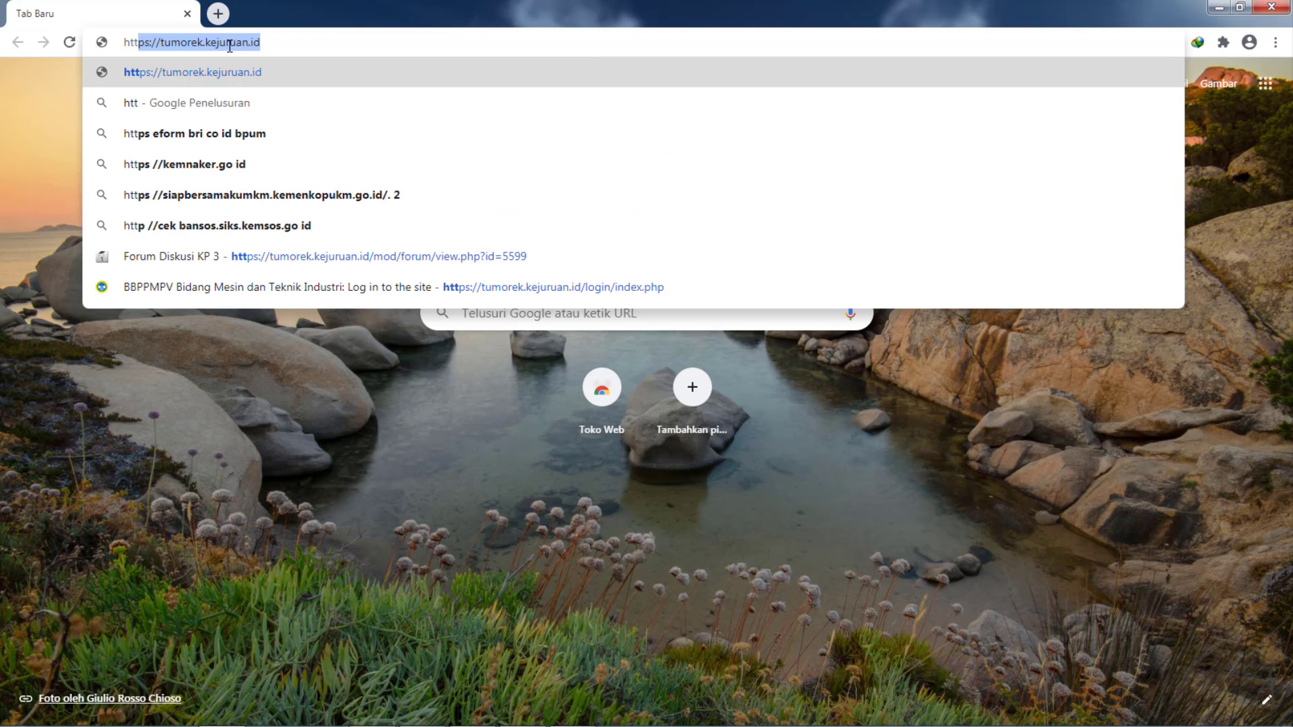
text(ps://)
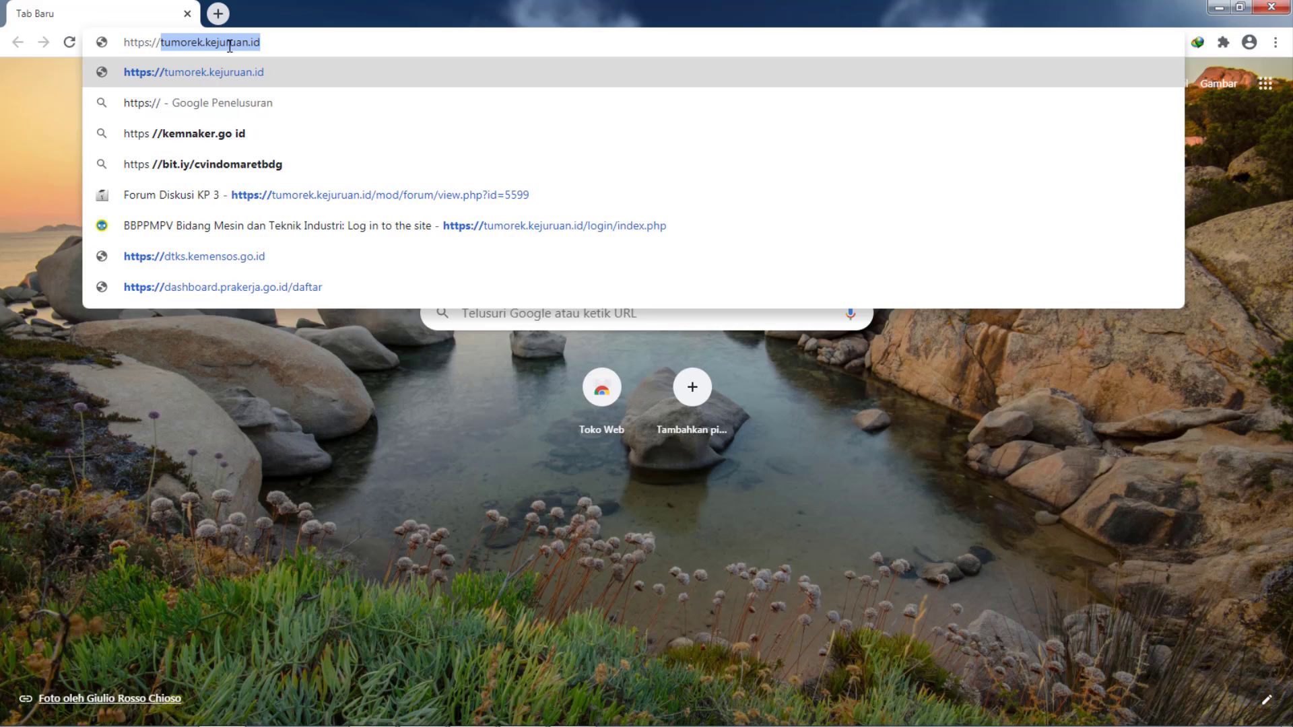
text(192.1)
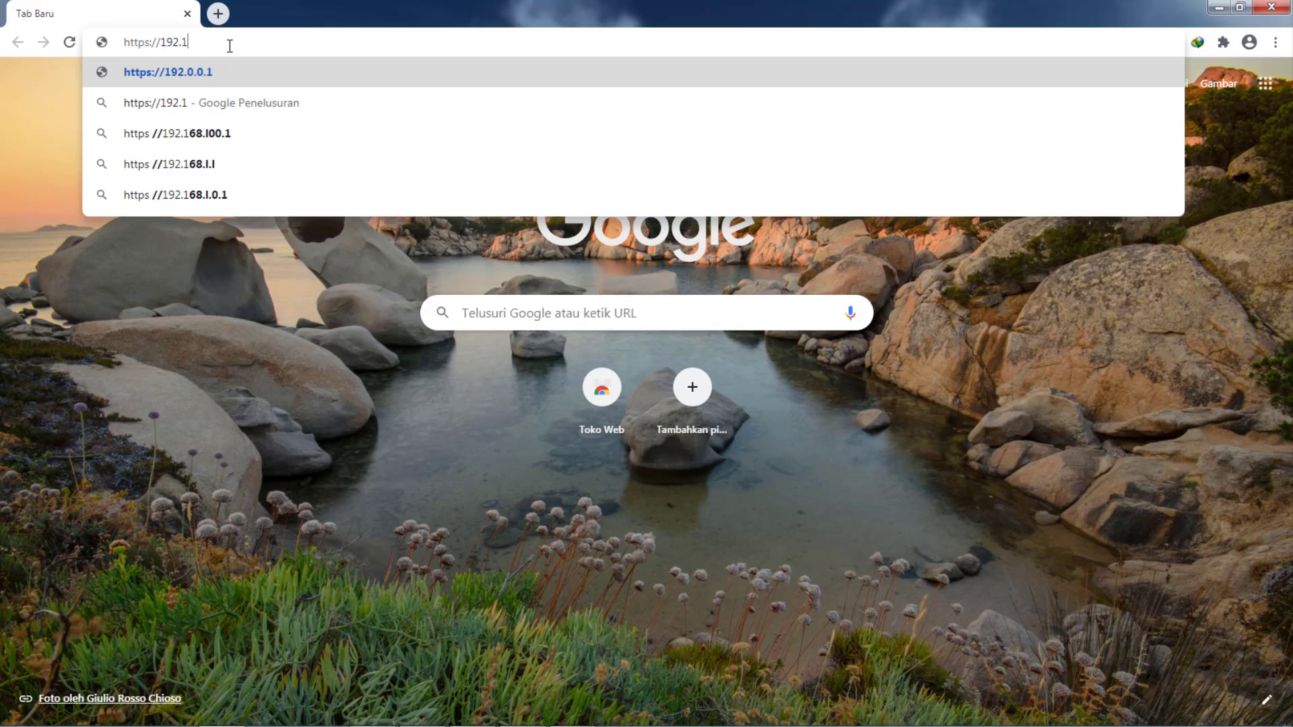
text(68.56)
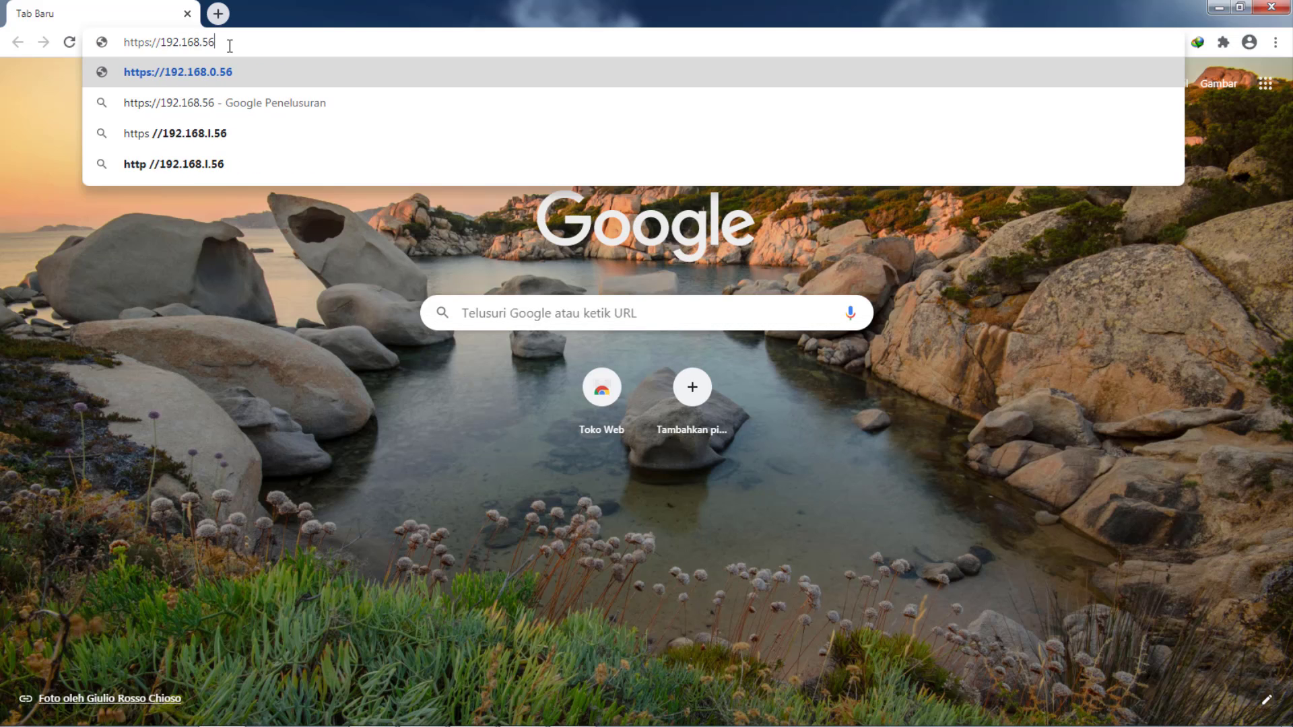
text(.20)
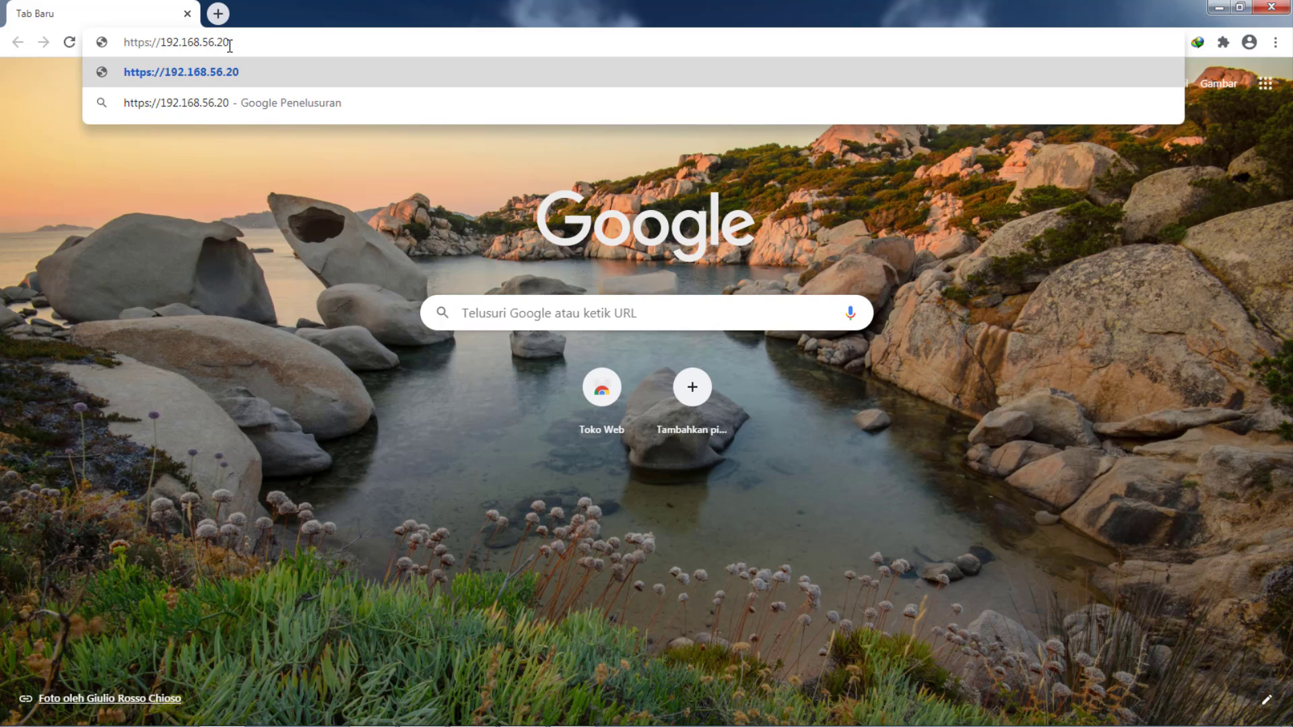
text(:8006)
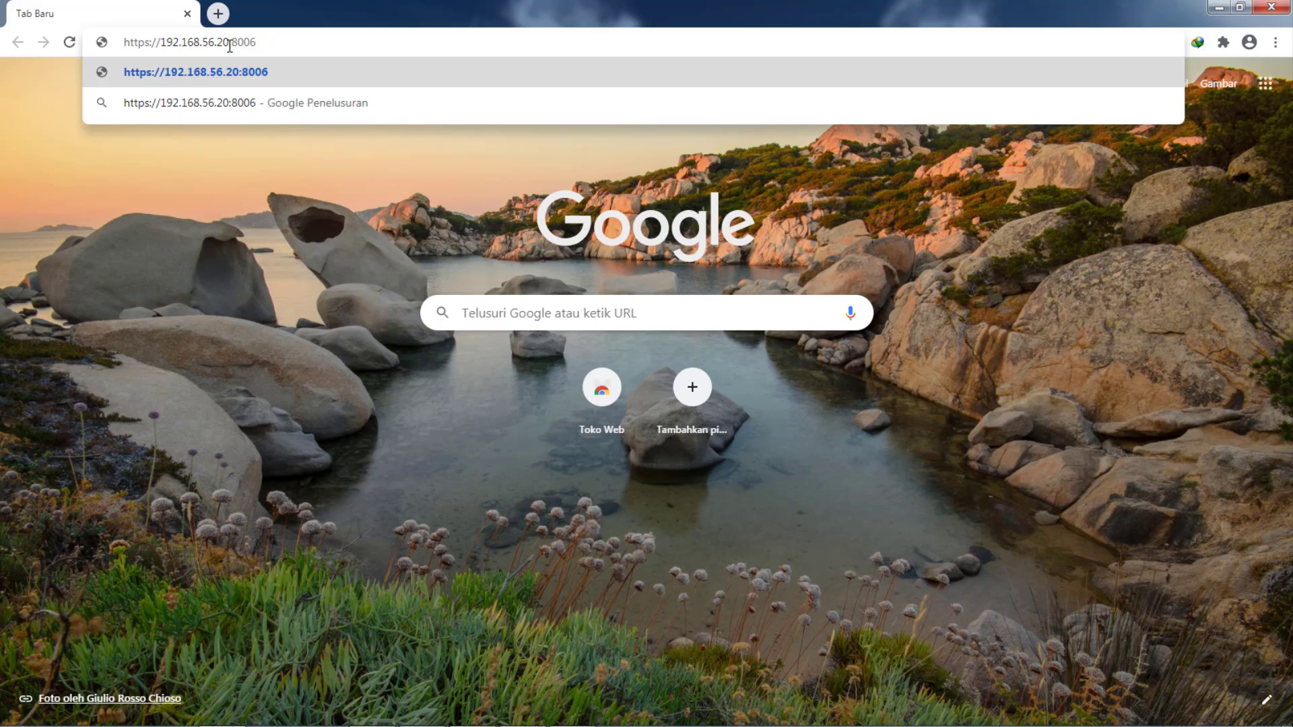
key(Return)
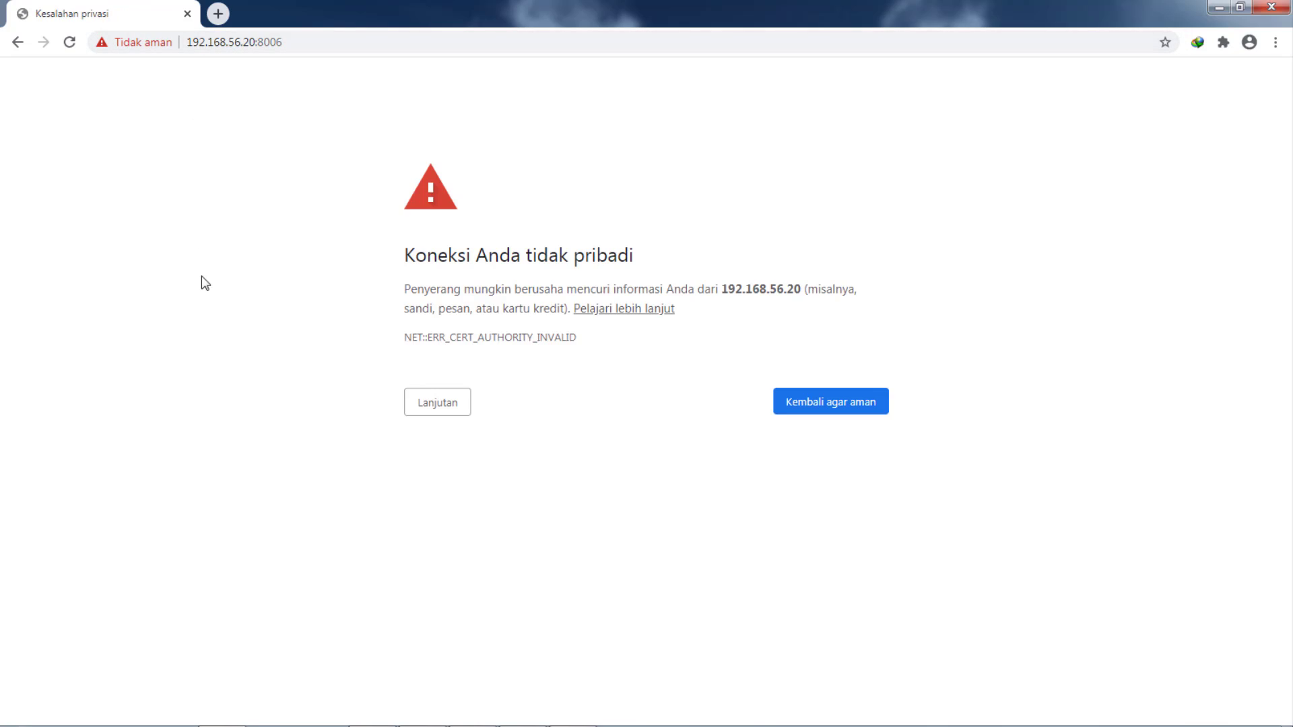
click(431, 412)
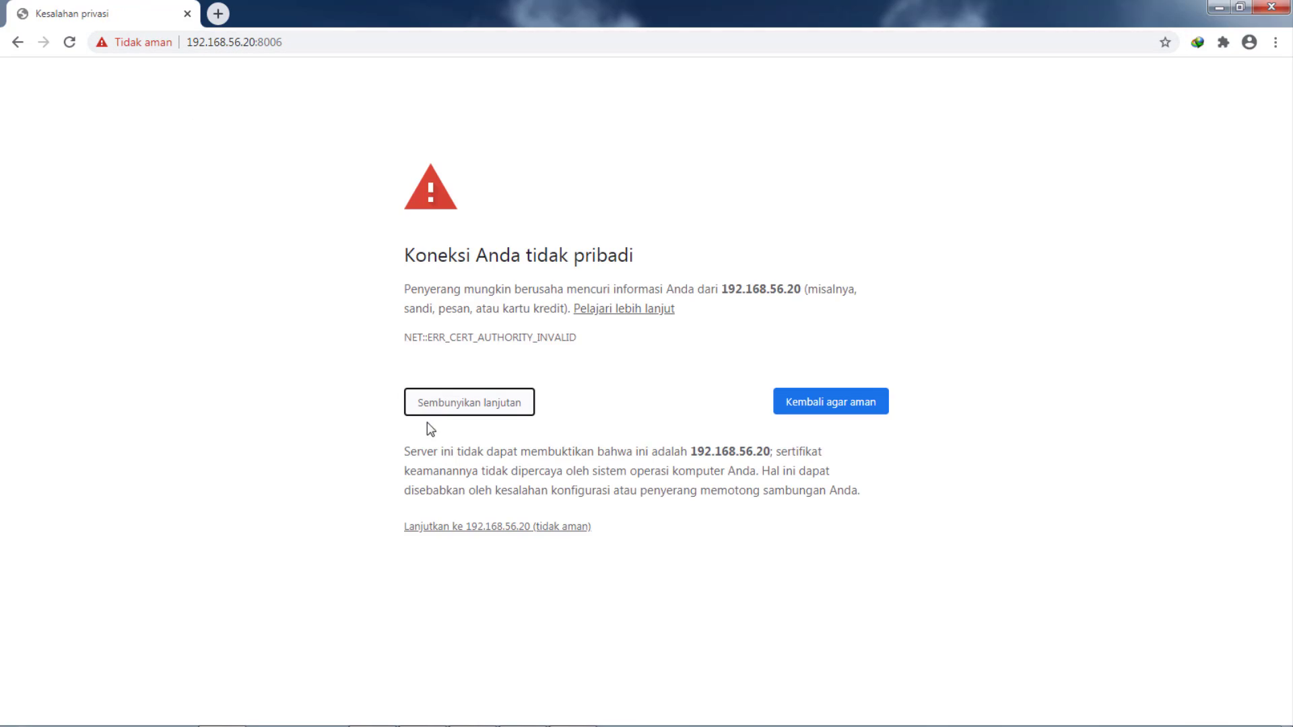
click(446, 531)
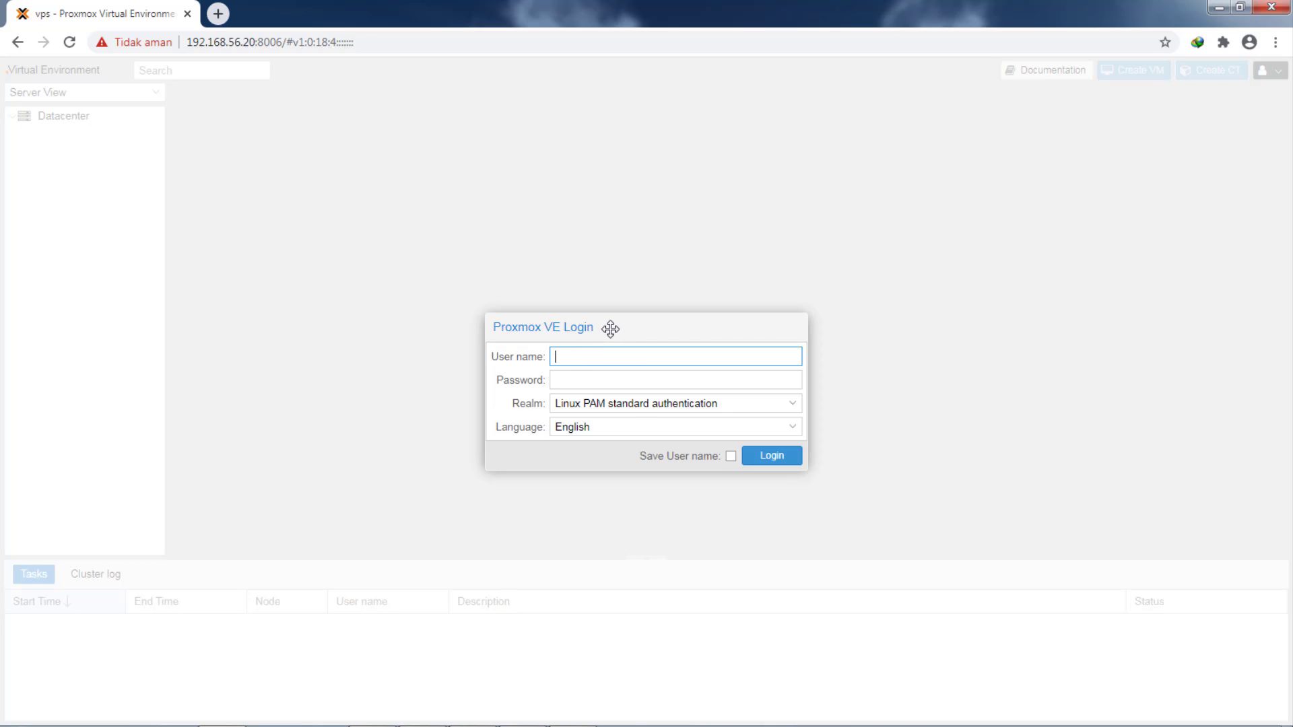
- Log in to Proxmox as root with its password and dismiss the no-valid-subscription notice
drag(609, 329, 601, 282)
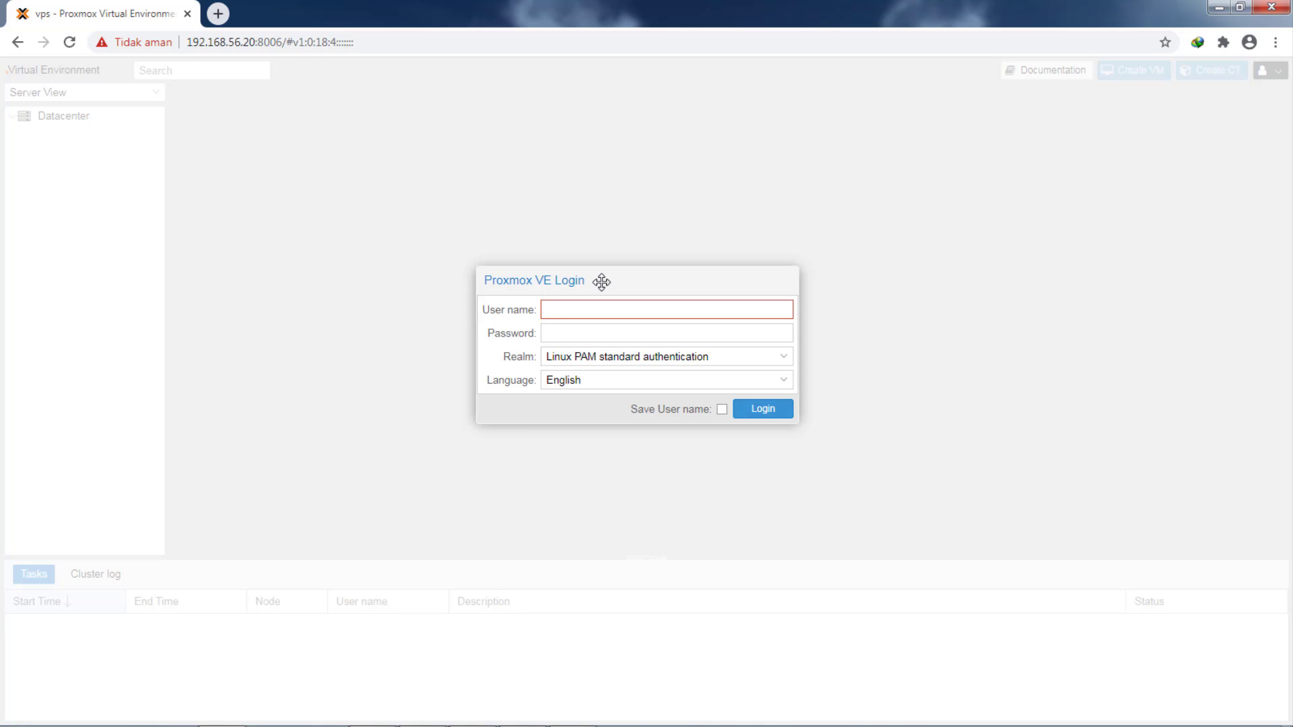
text(root)
key(Tab)
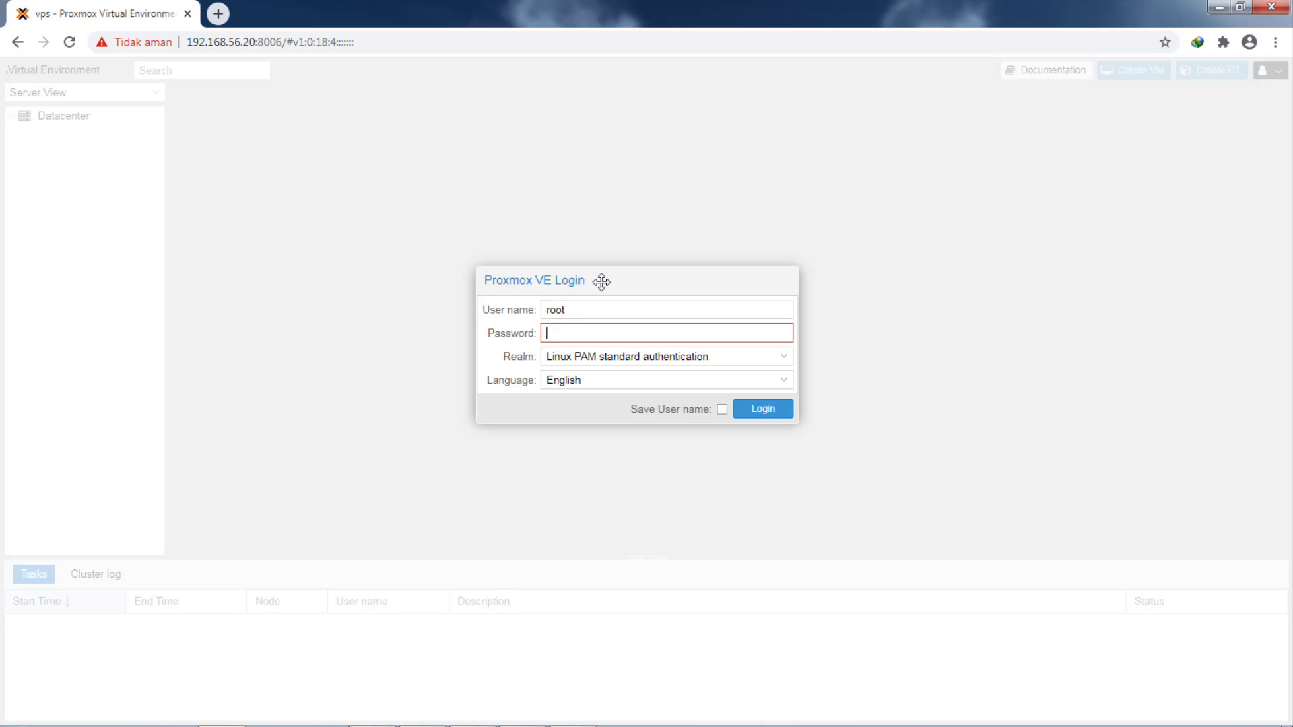
text(••••••••)
click(776, 409)
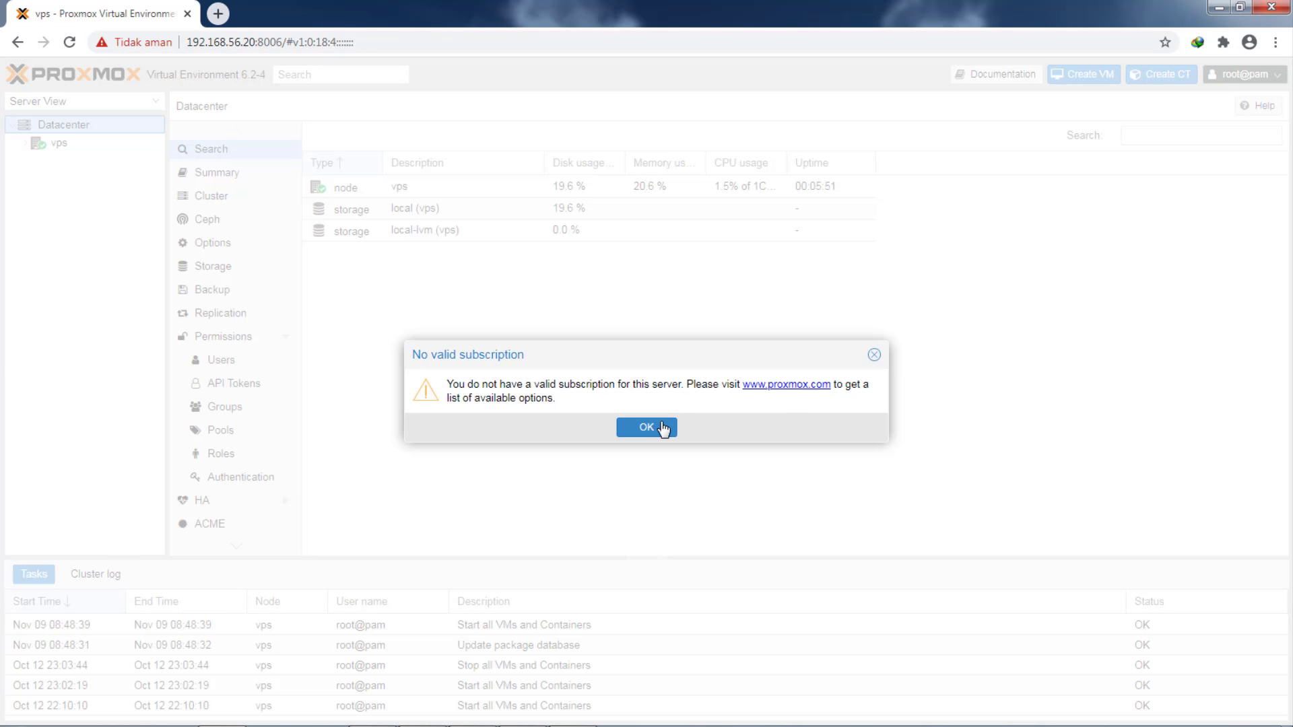
click(660, 428)
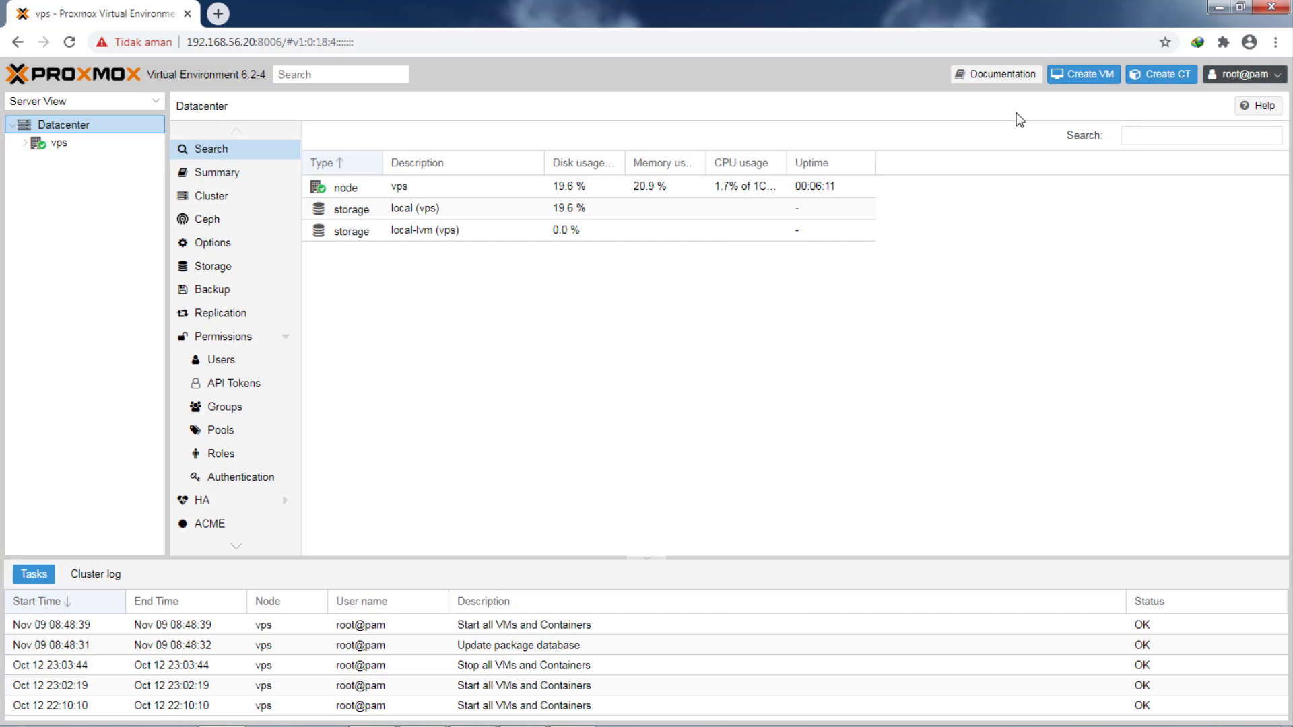
click(1087, 84)
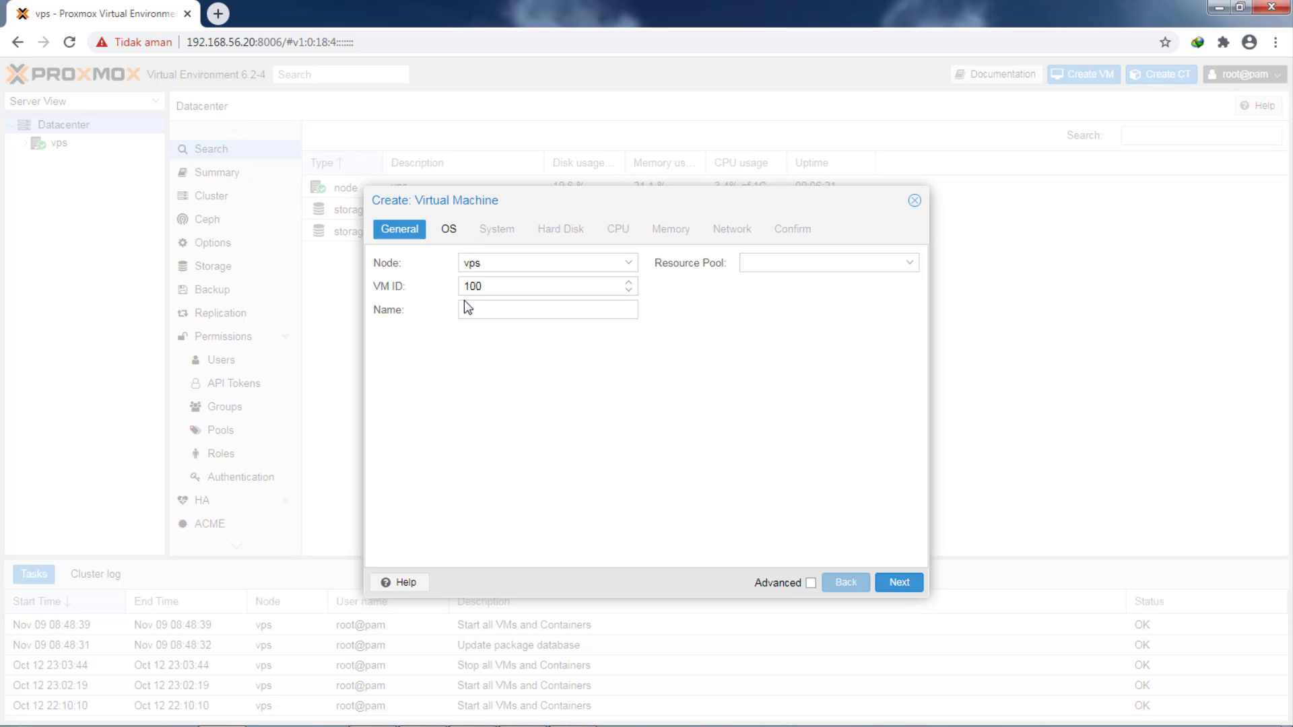
click(534, 309)
text(daswan)
click(901, 583)
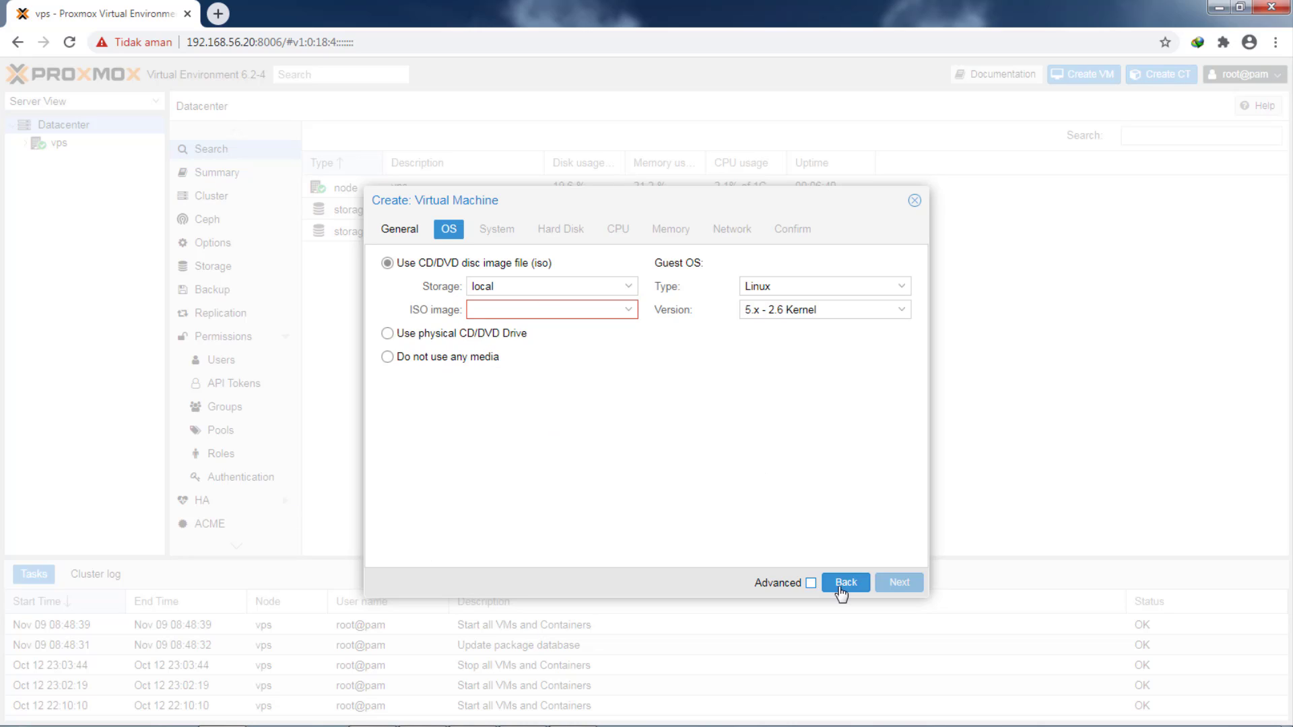
click(915, 200)
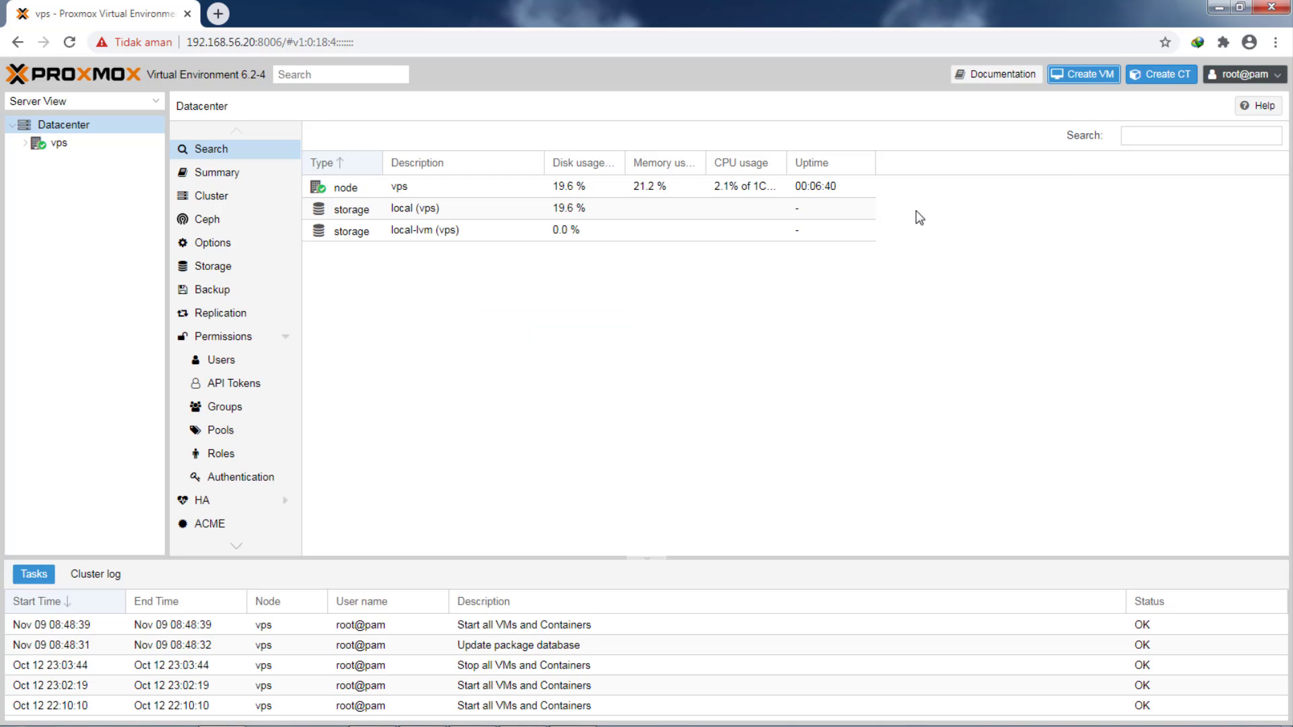
click(1172, 75)
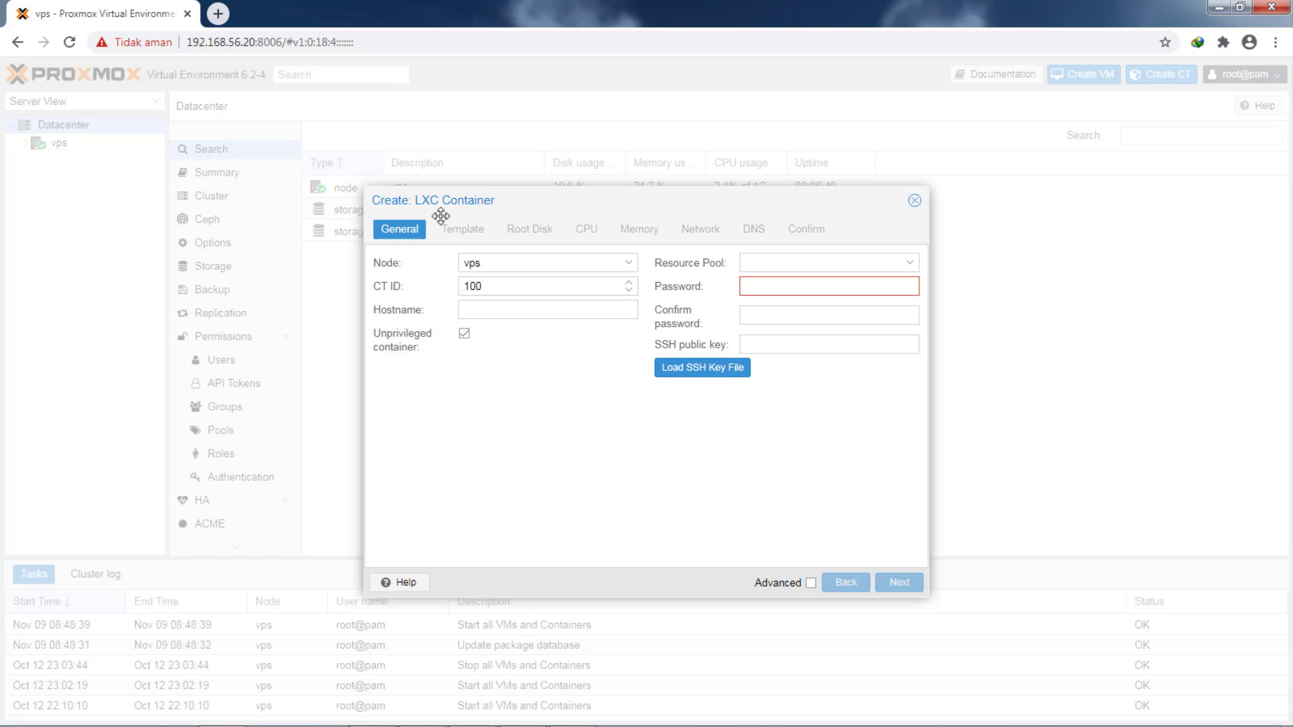
click(500, 315)
text(daswan)
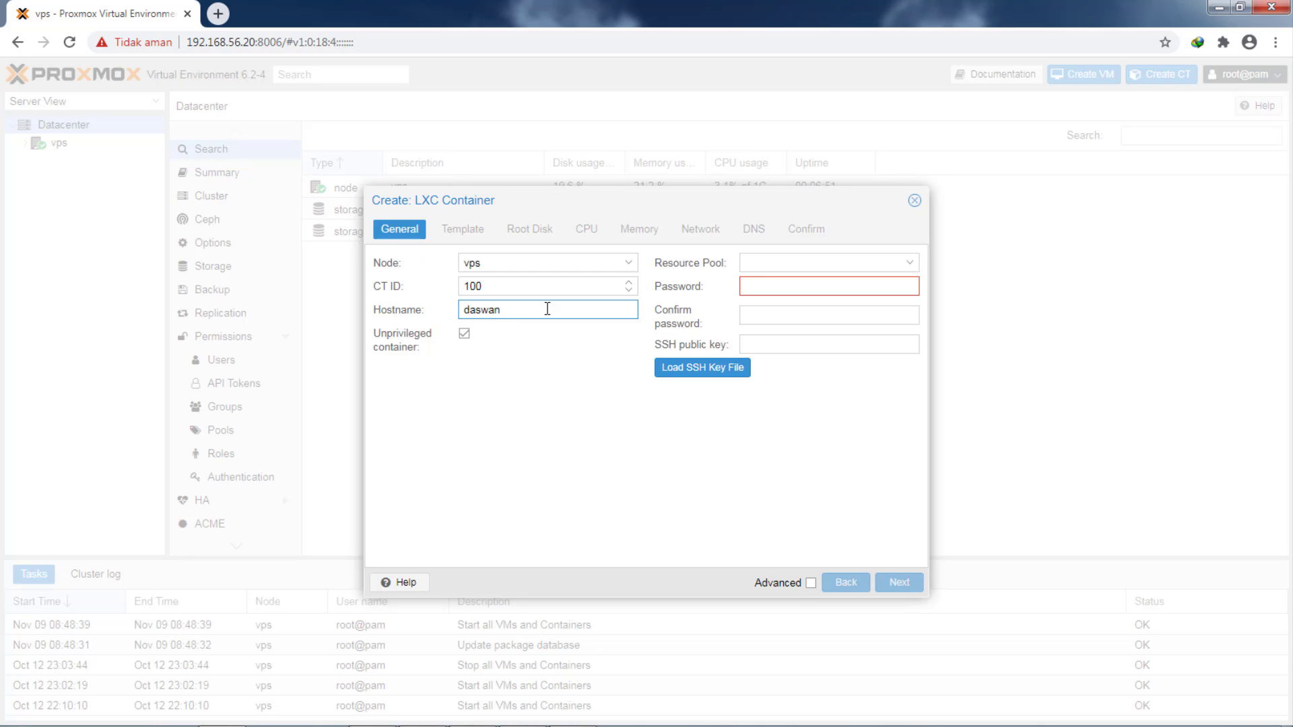
click(811, 263)
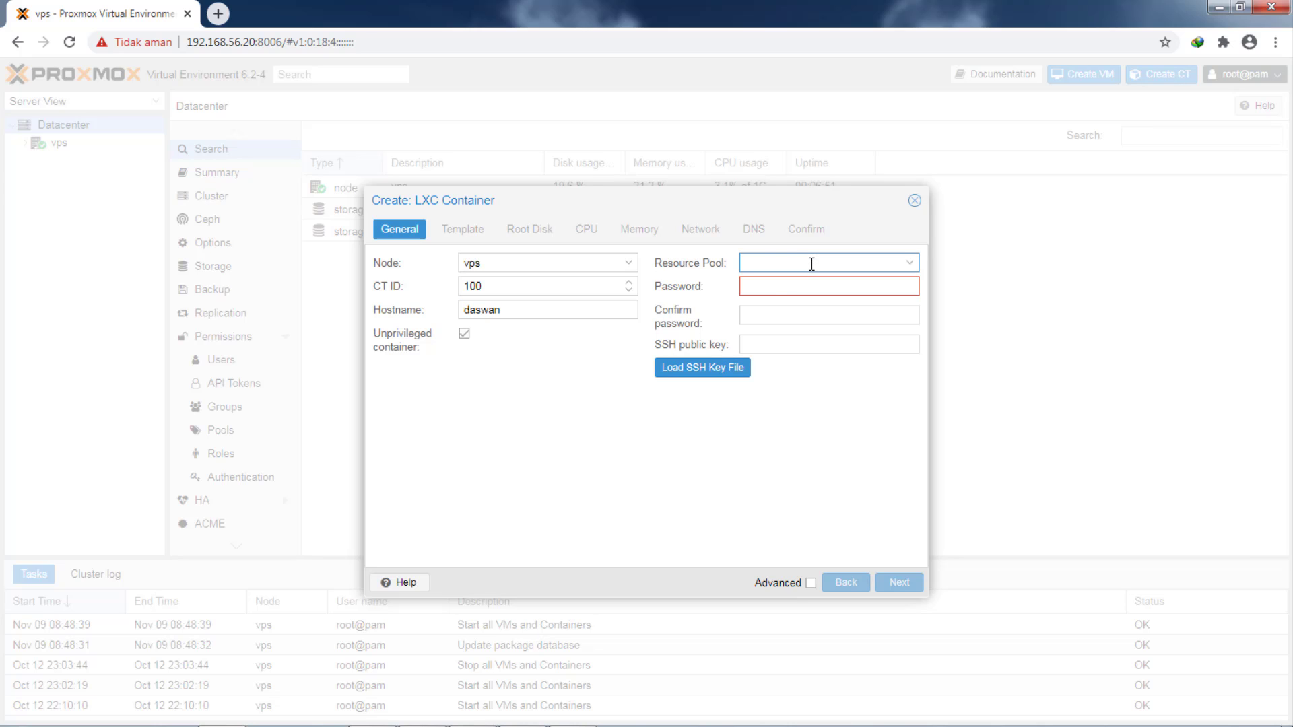
click(769, 286)
text(123456)
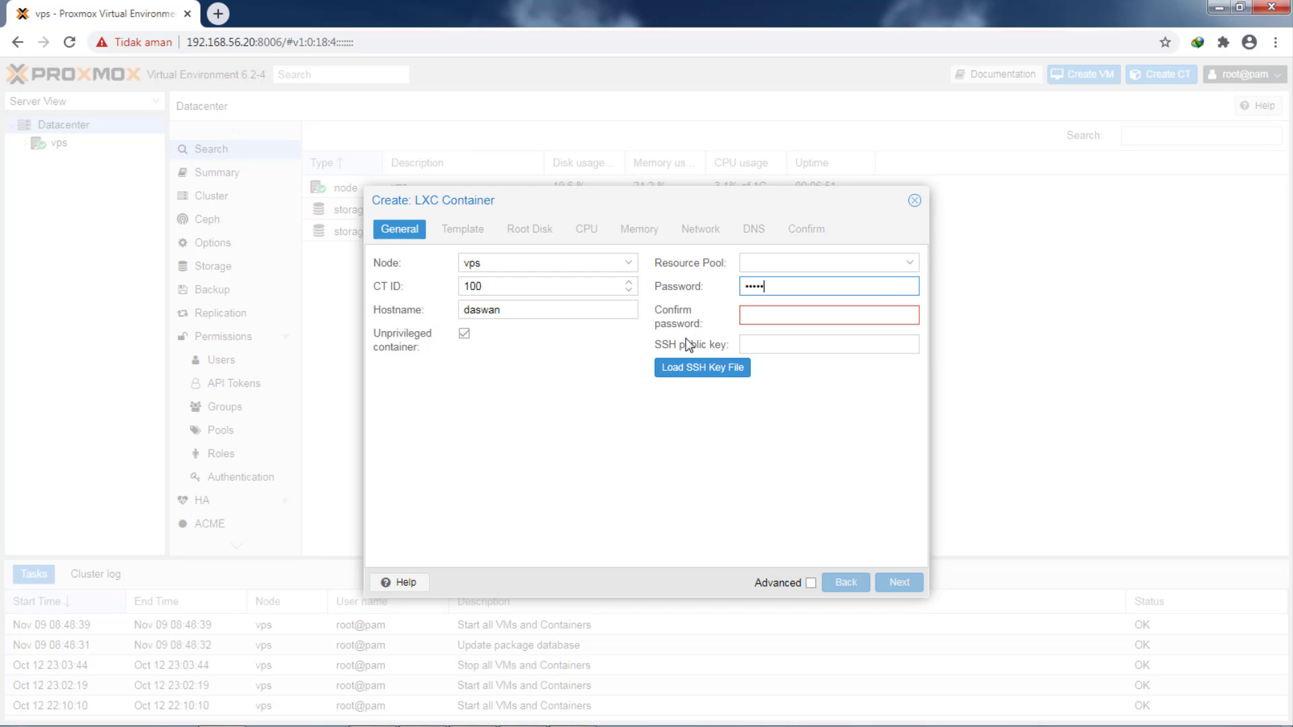
click(768, 316)
text(123456)
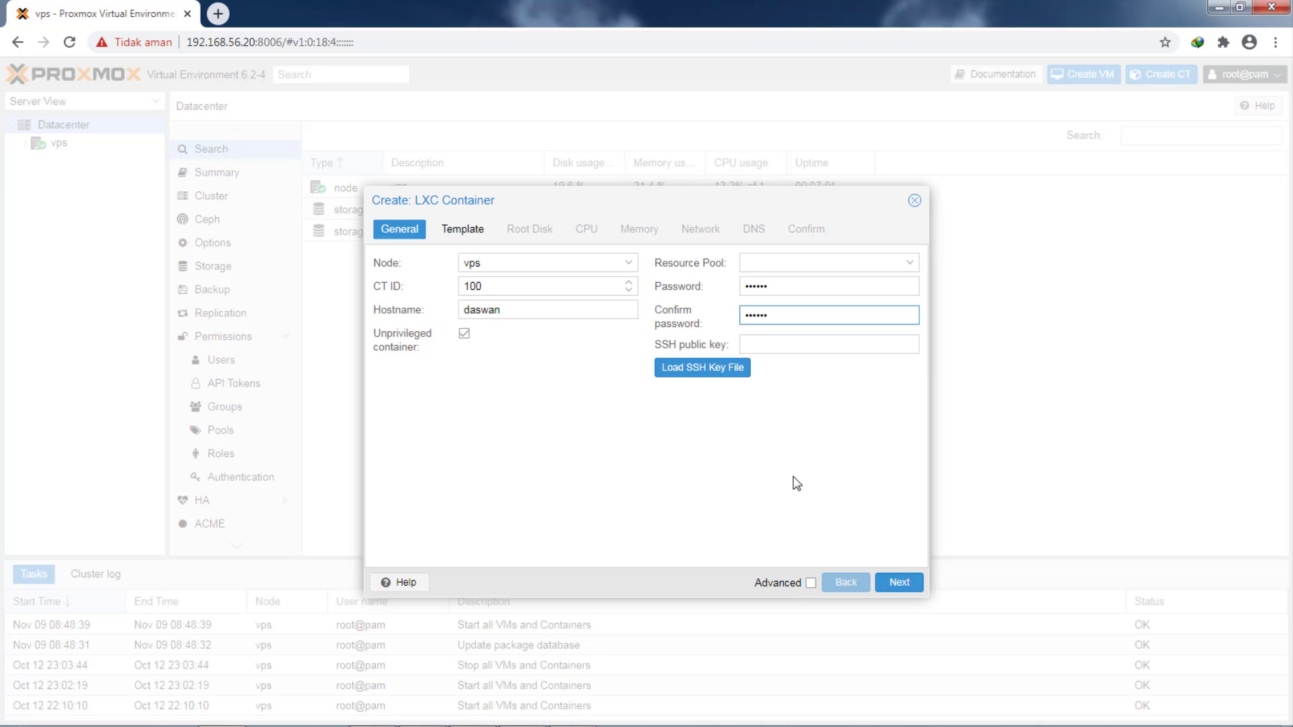
click(899, 582)
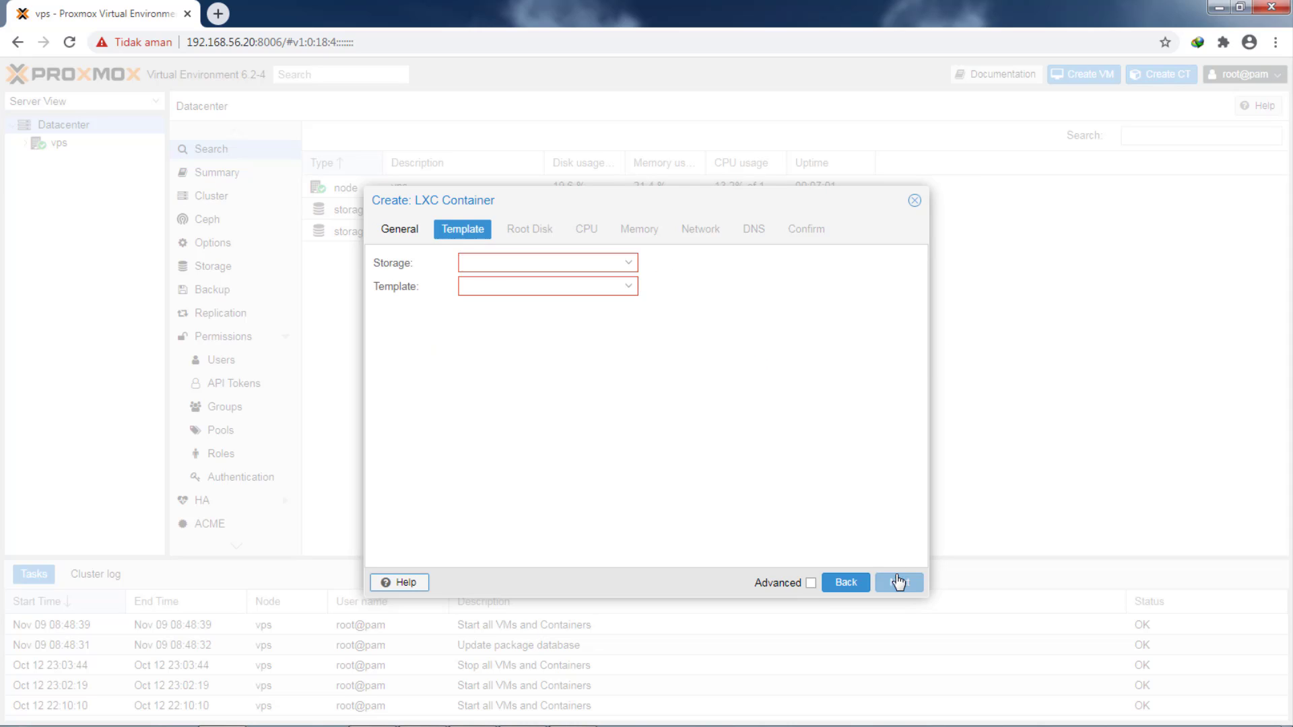
click(539, 284)
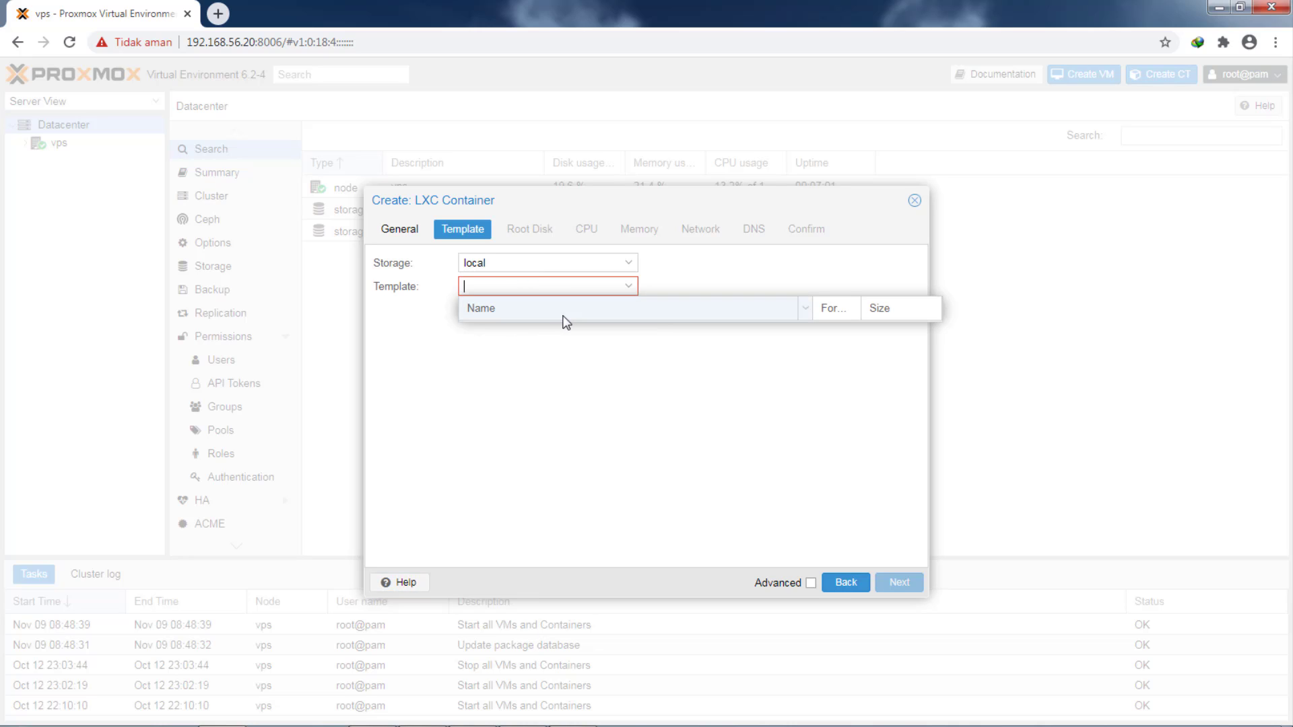
click(914, 202)
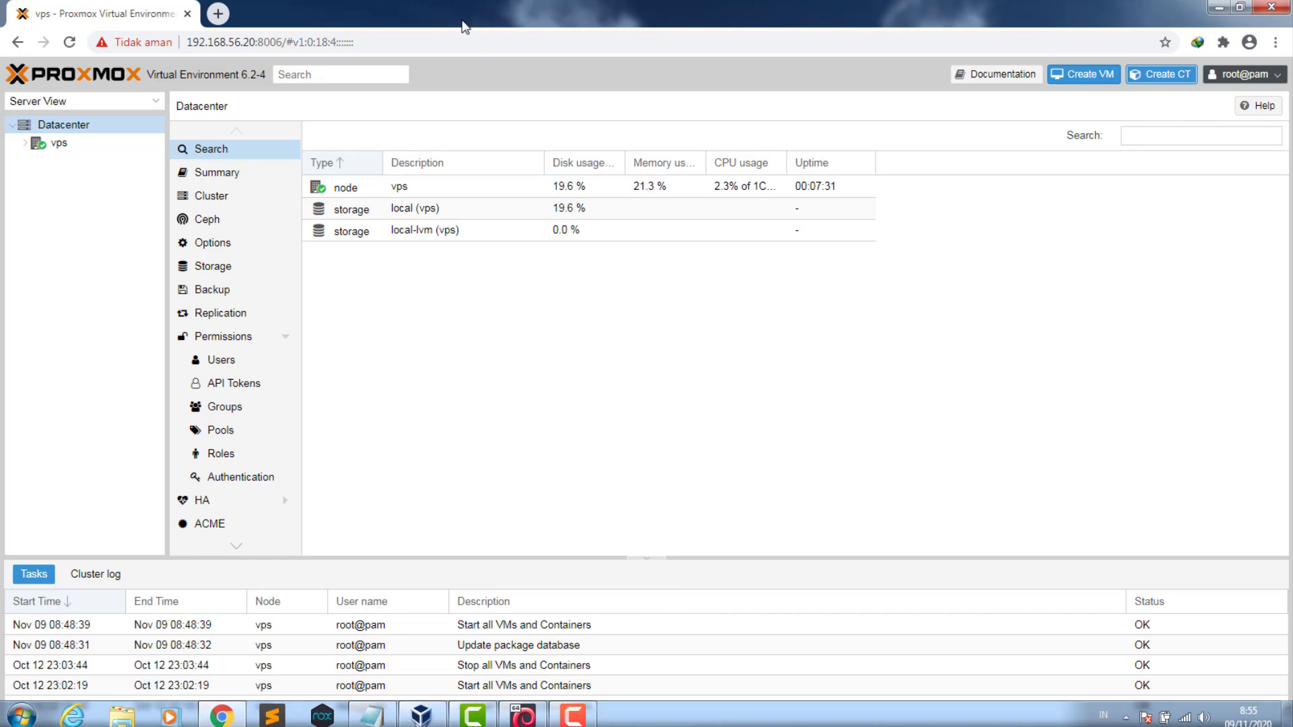
- In a new tab, open download.proxmox.com and browse to the images/system/ template folder
click(217, 14)
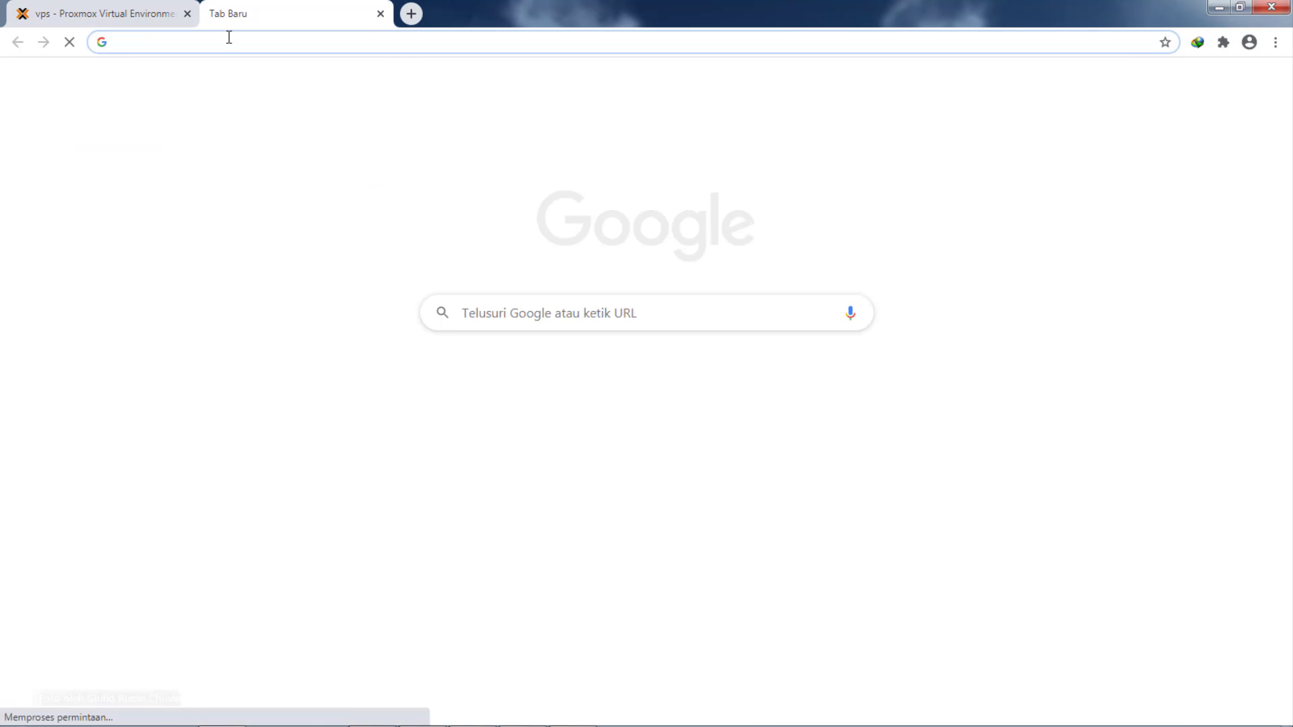
text(do)
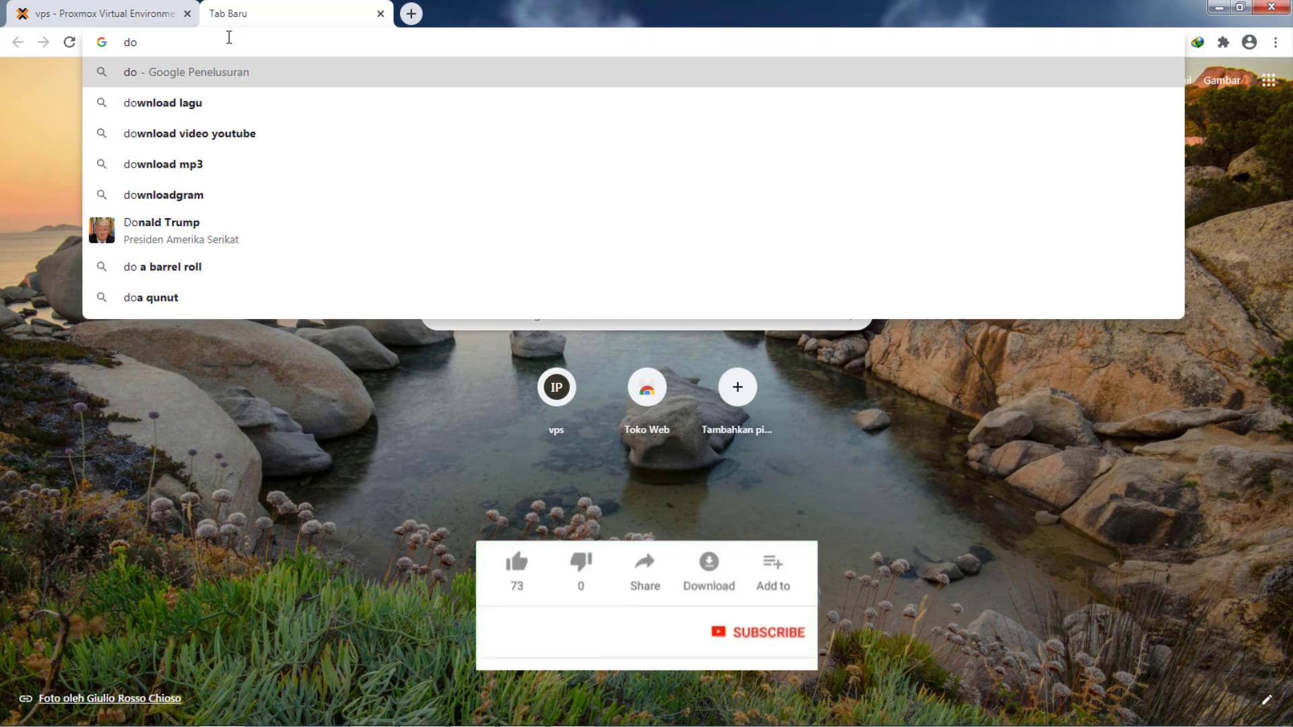
text(wnload.)
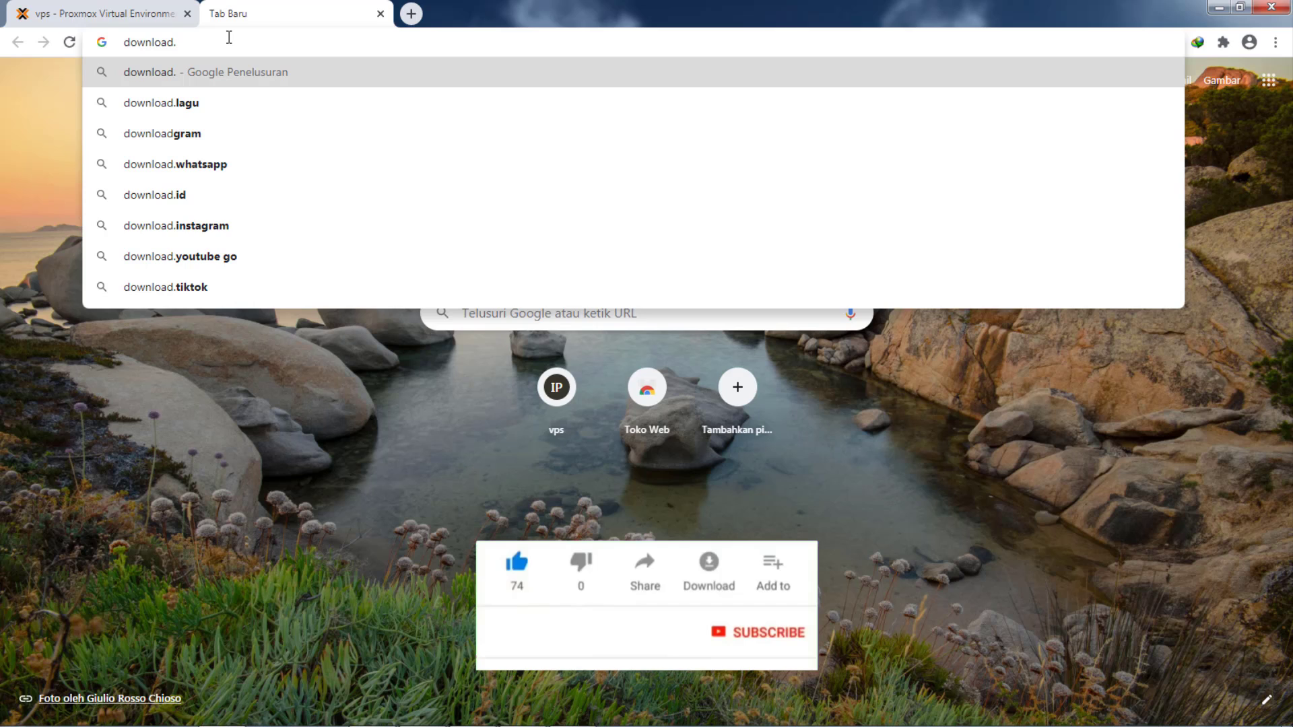
text(prox)
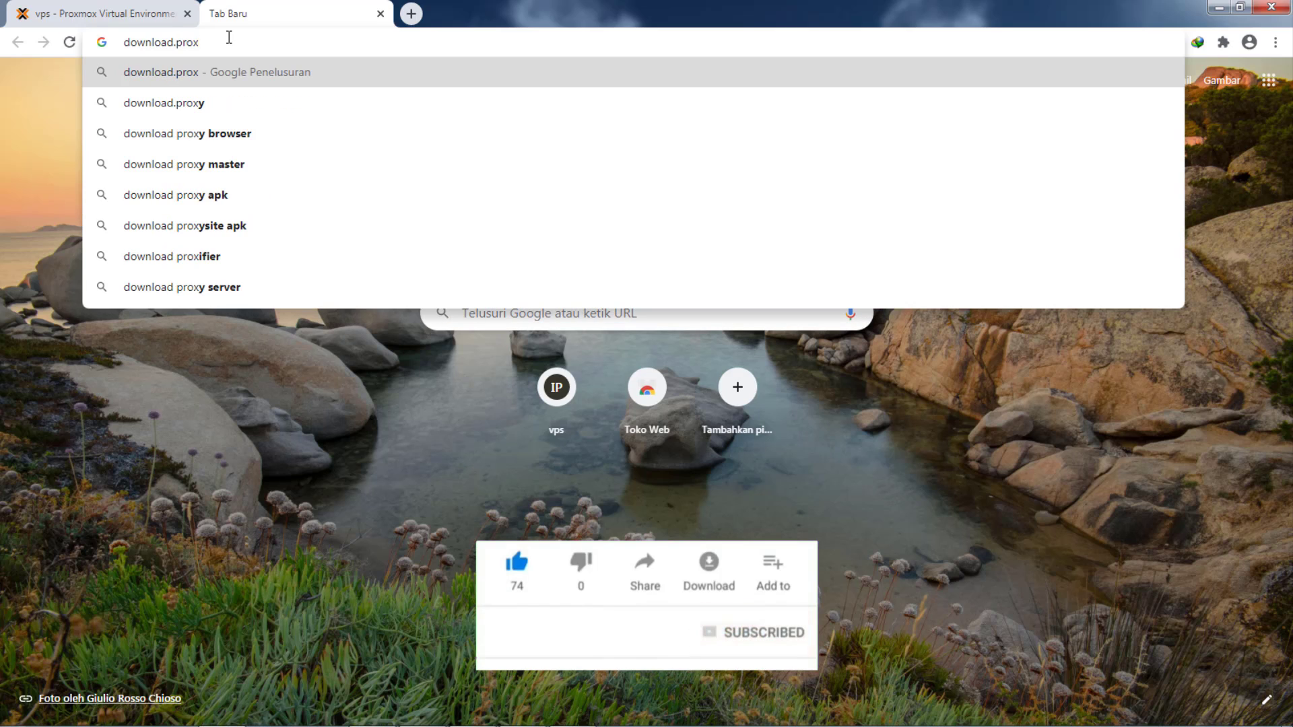
text(mox.com)
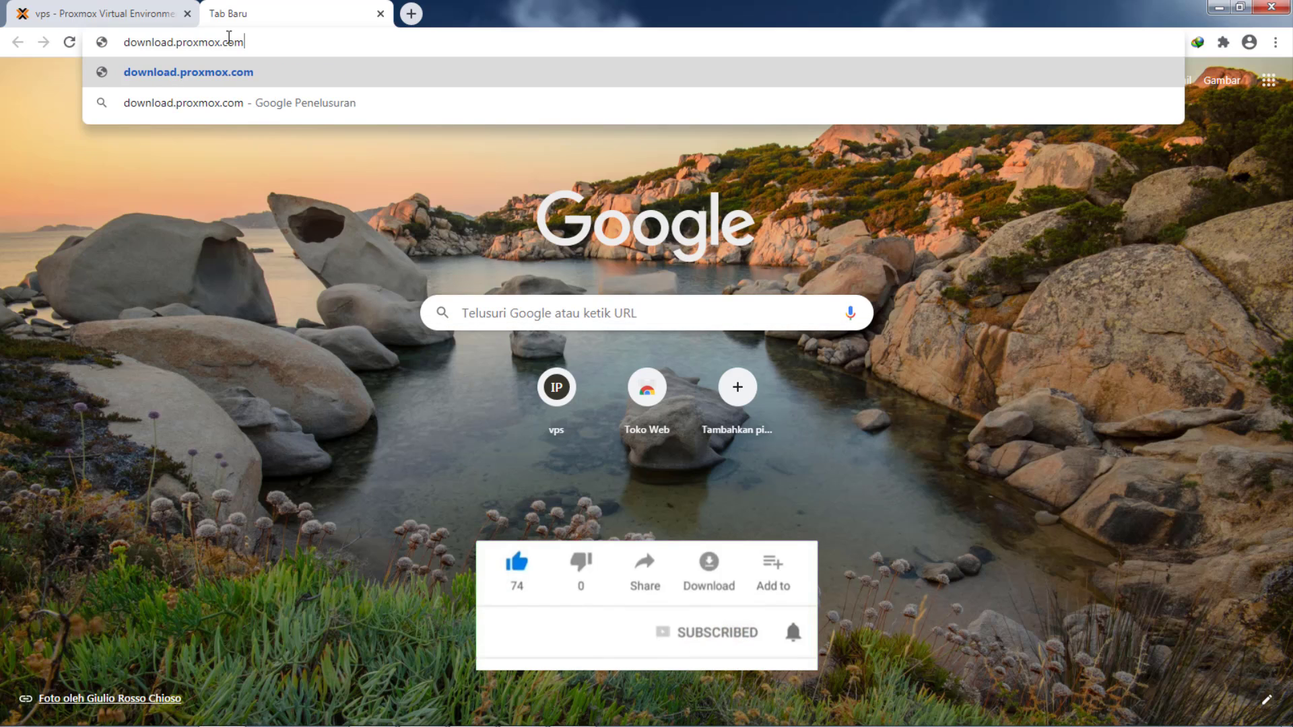
key(Return)
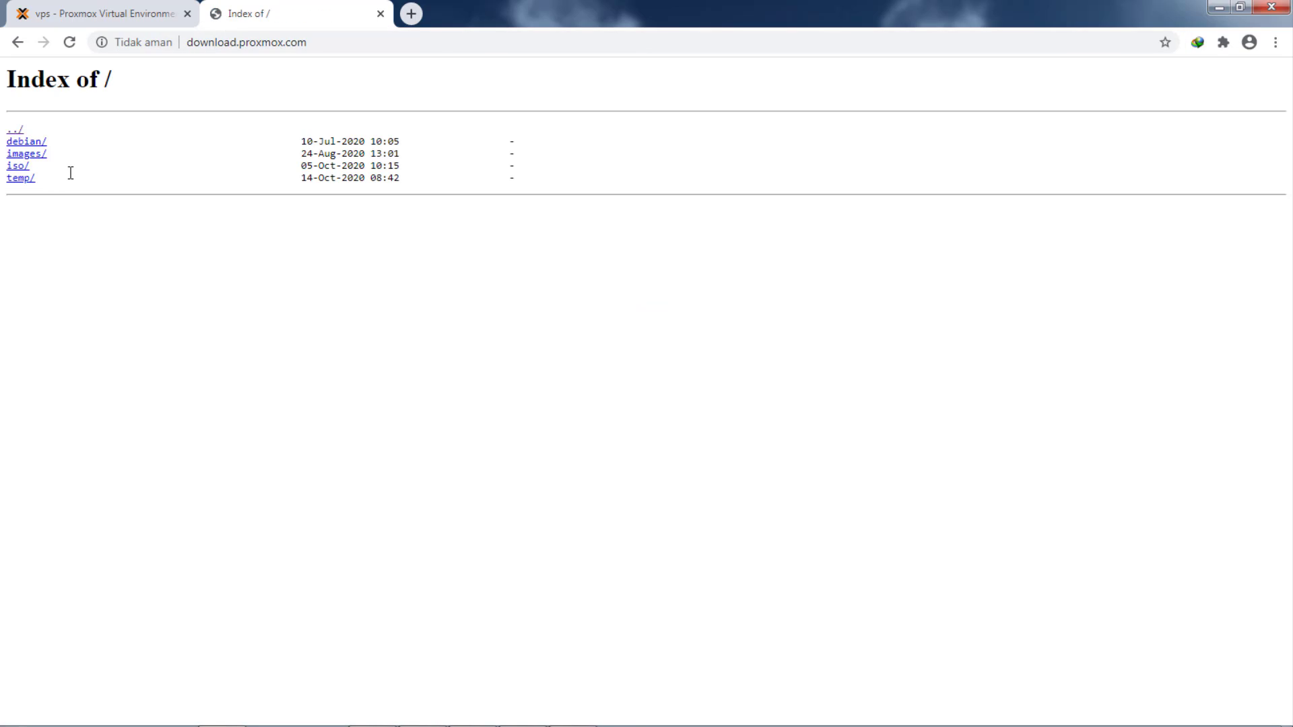
click(21, 168)
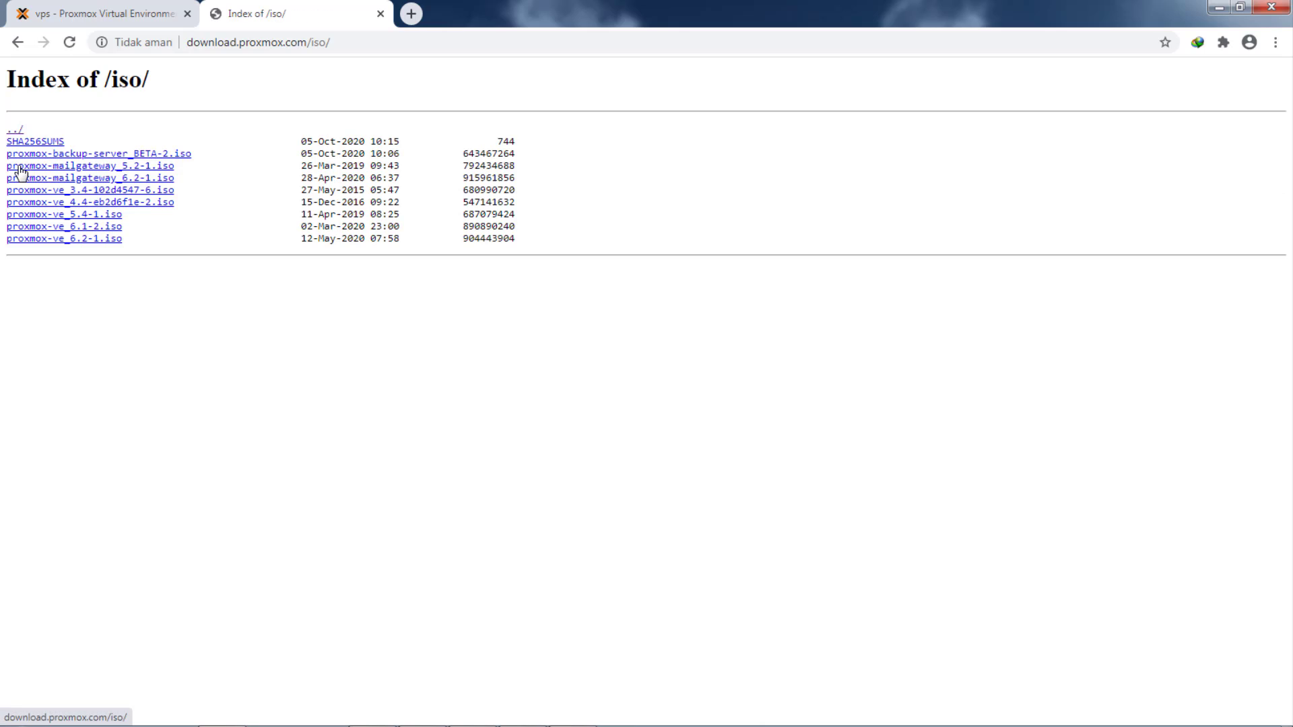
click(15, 130)
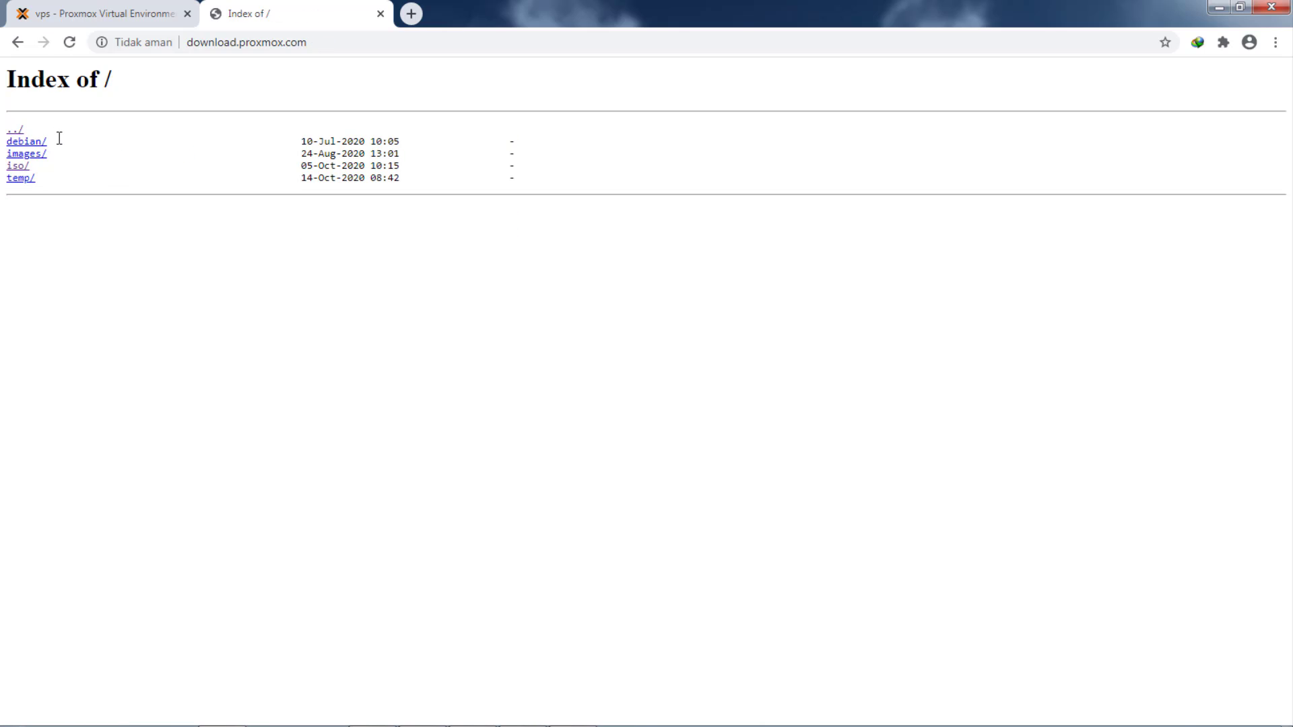
click(30, 156)
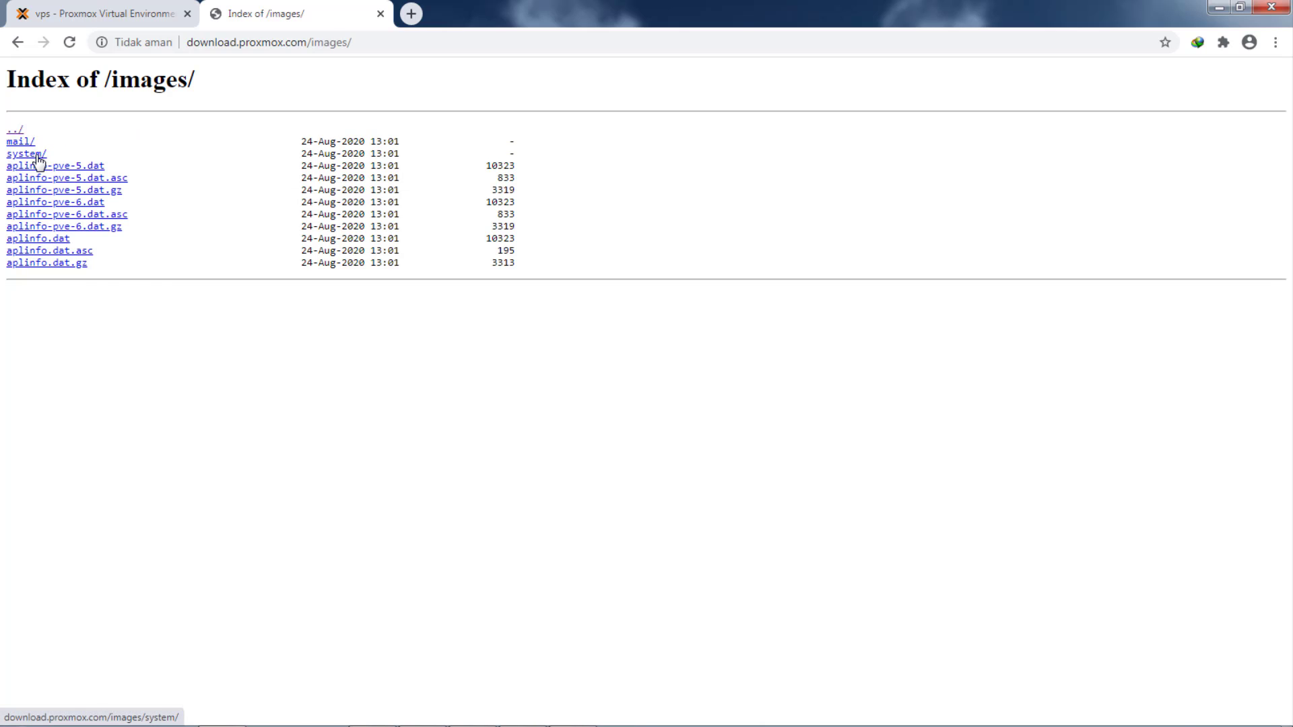
click(39, 156)
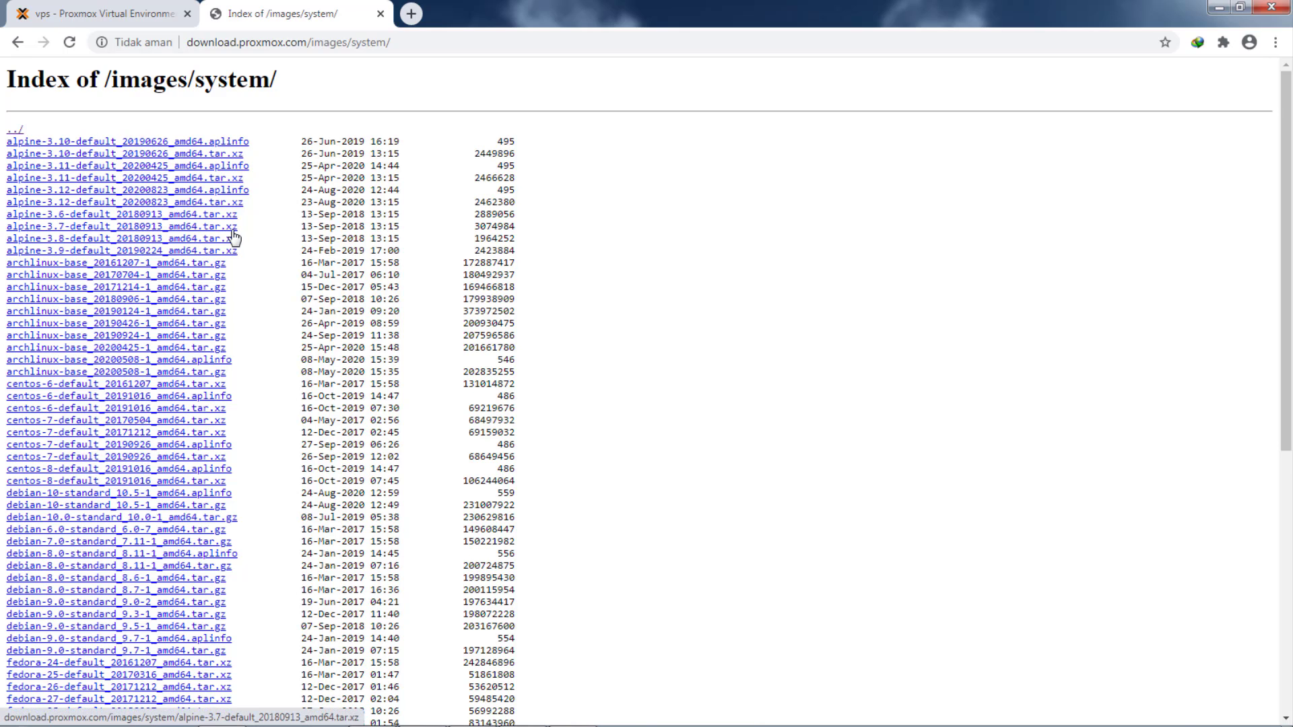
- Scroll through the container template list, then return to the Proxmox VE tab
scroll(234, 237, down, 5)
scroll(233, 237, down, 2)
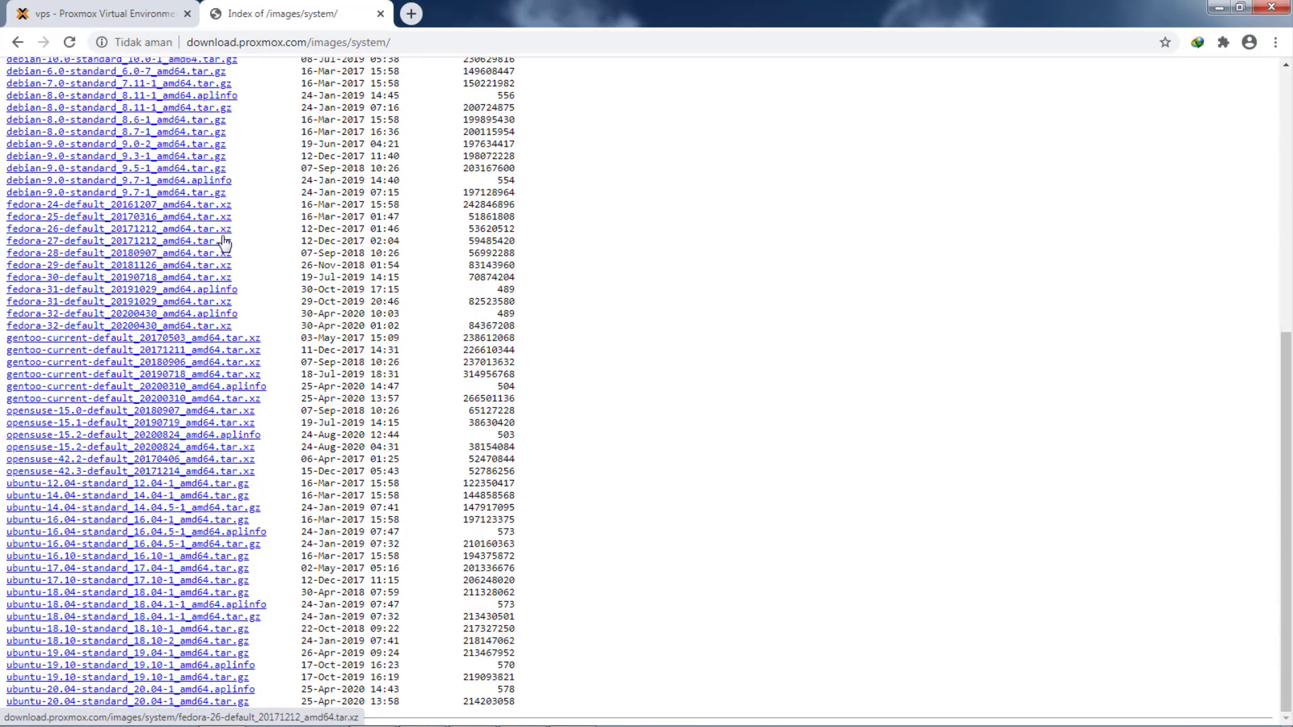
scroll(60, 369, up, 3)
scroll(60, 369, up, 1)
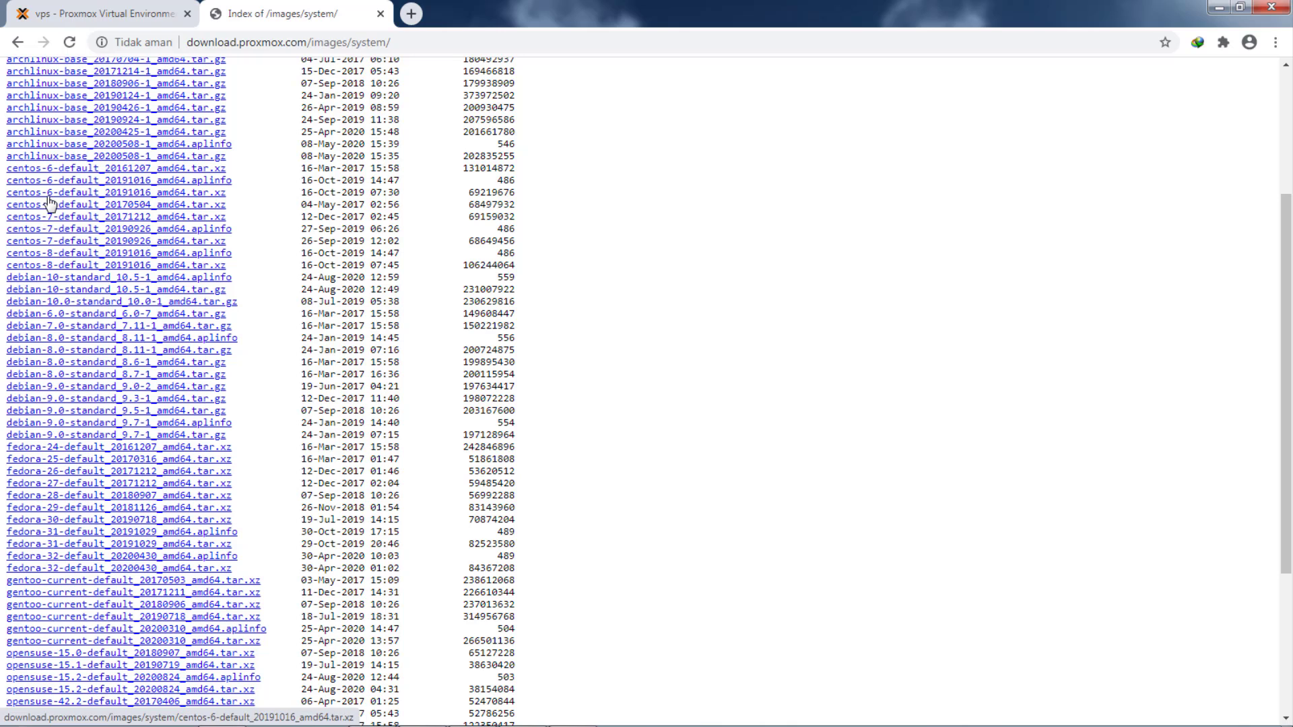
scroll(48, 201, up, 1)
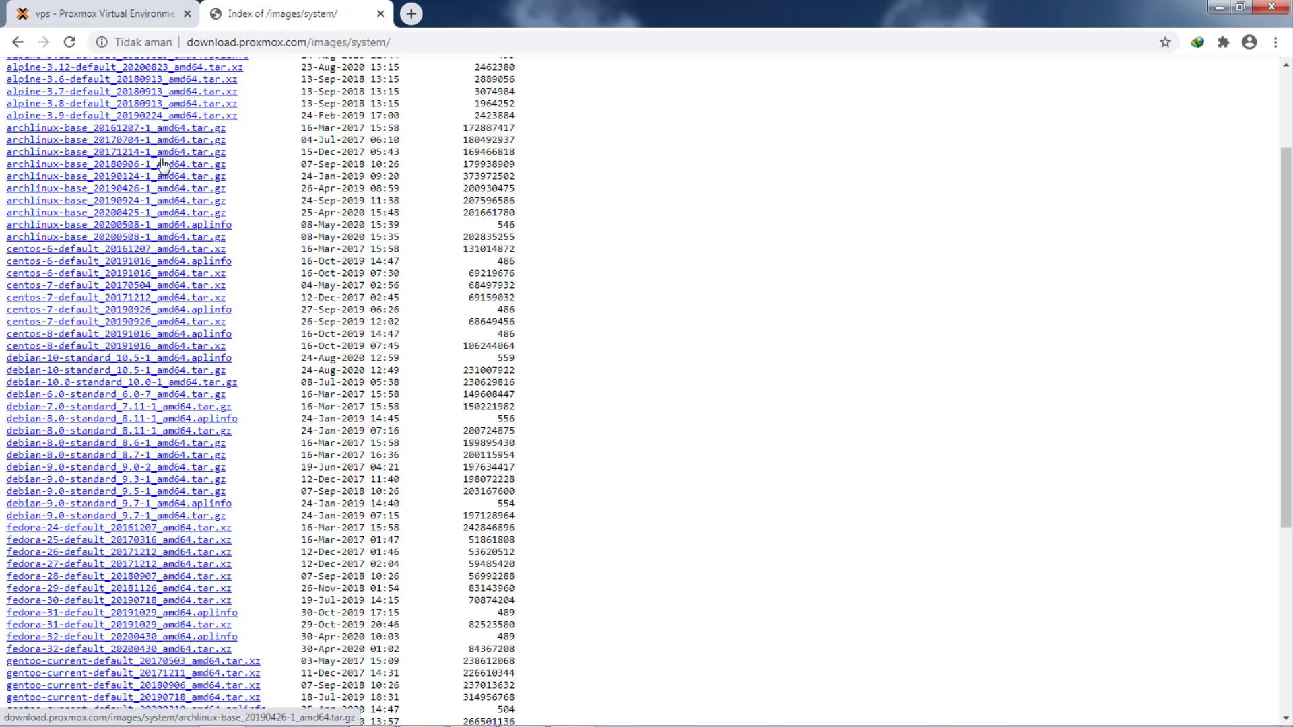
click(107, 15)
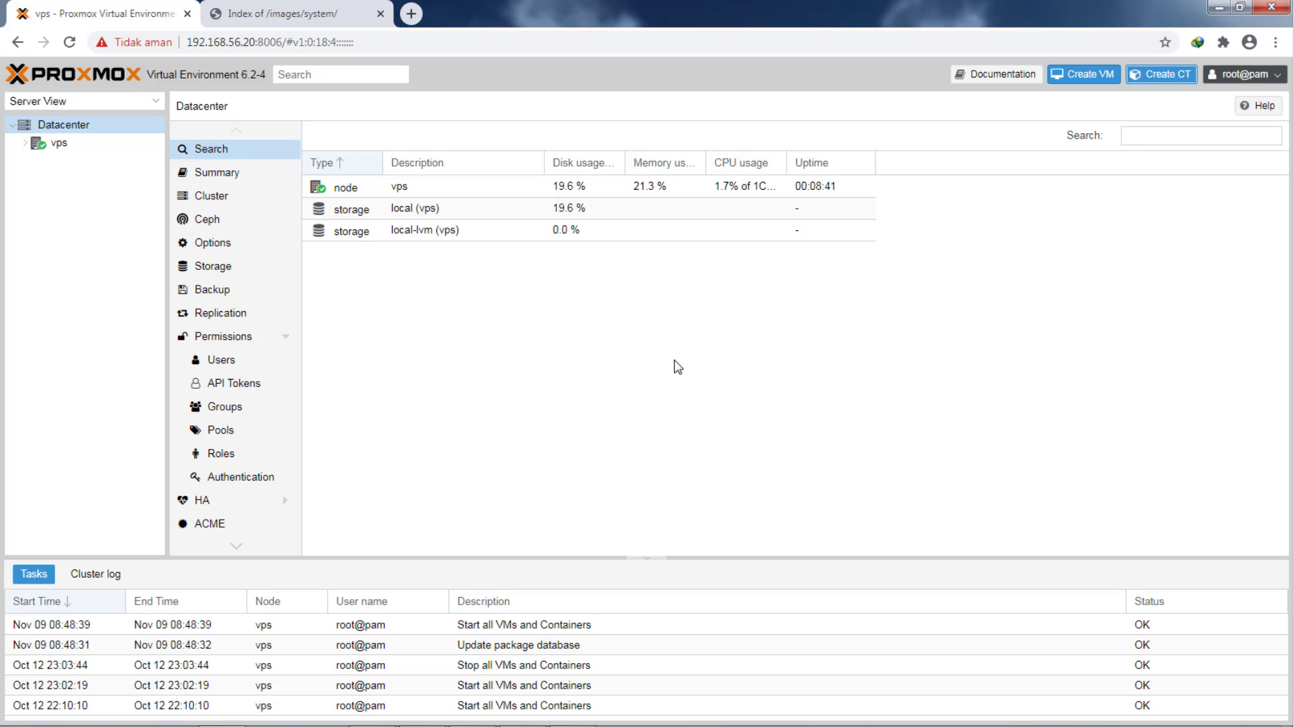
- Open the content of local storage on node vps and start a Container template upload
click(59, 143)
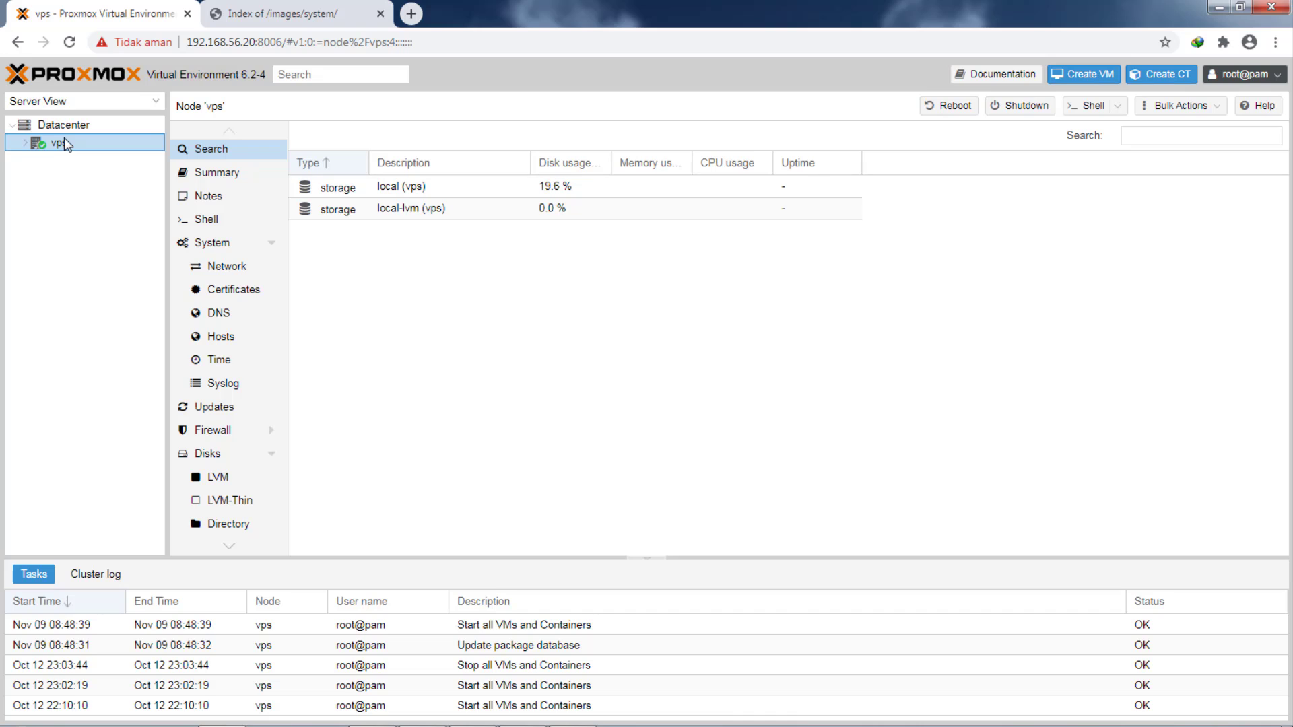
double_click(349, 195)
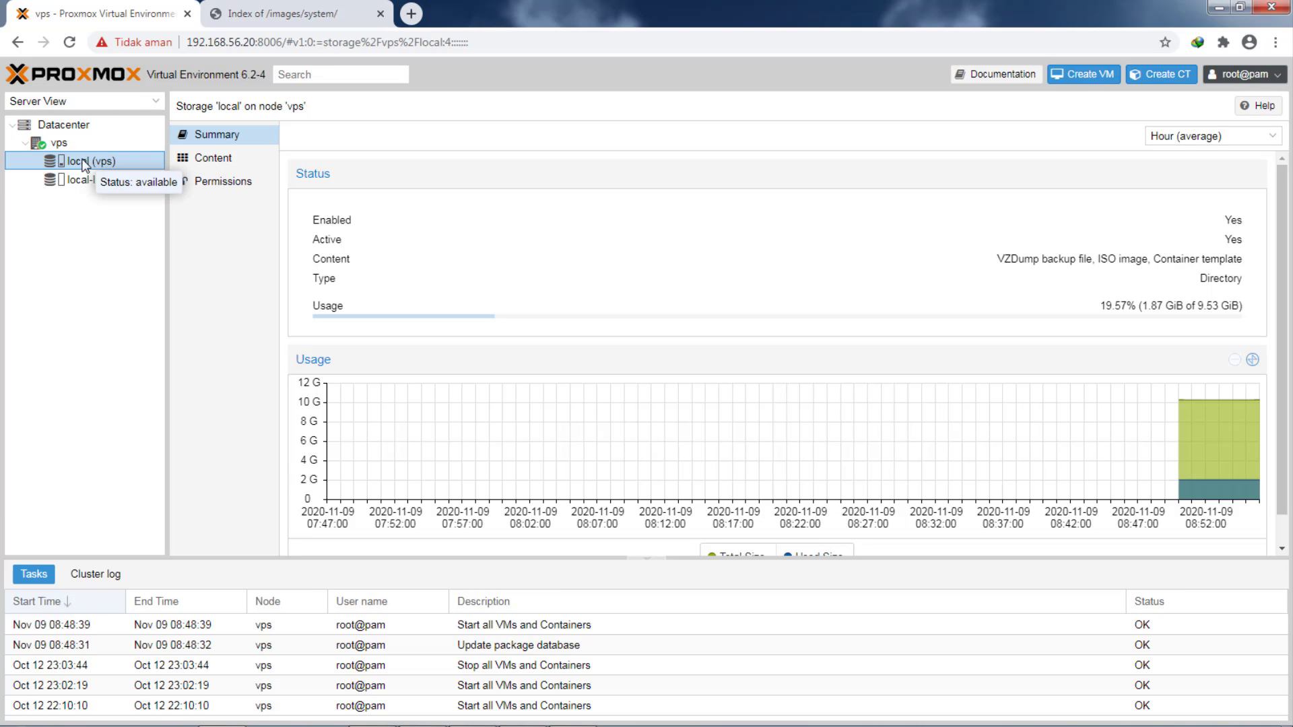
click(219, 164)
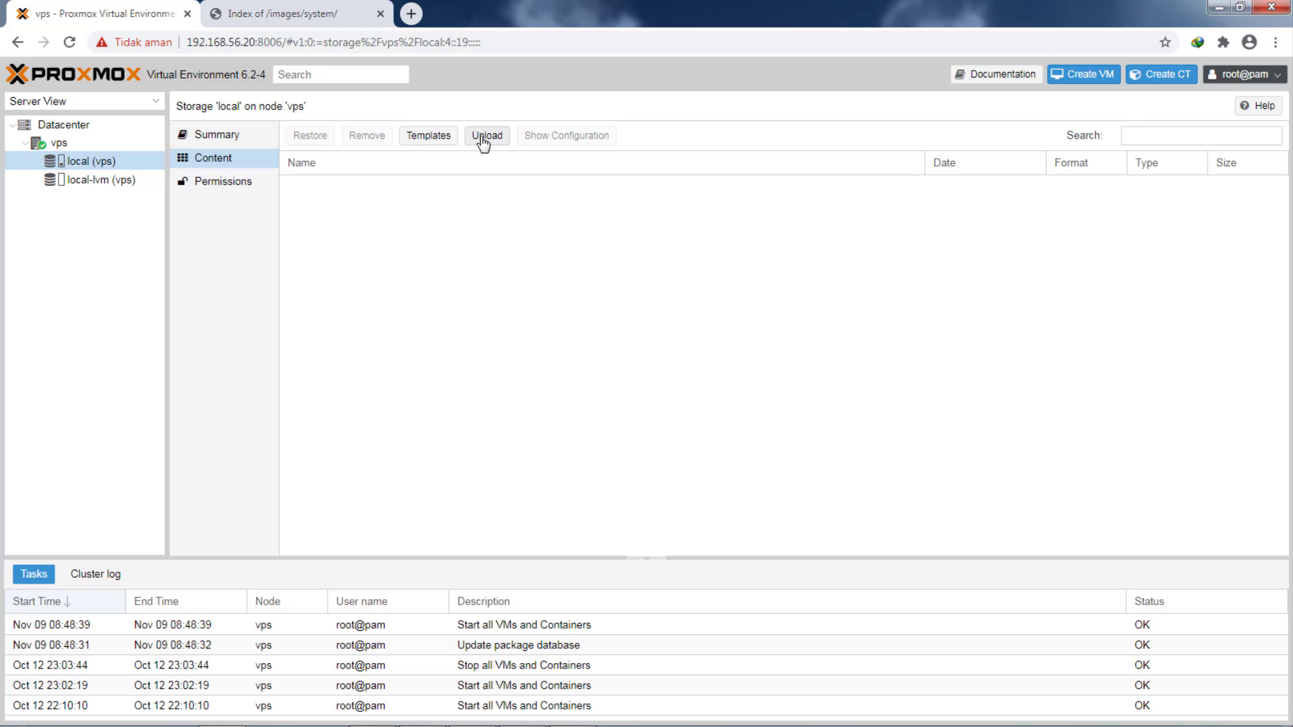
click(482, 138)
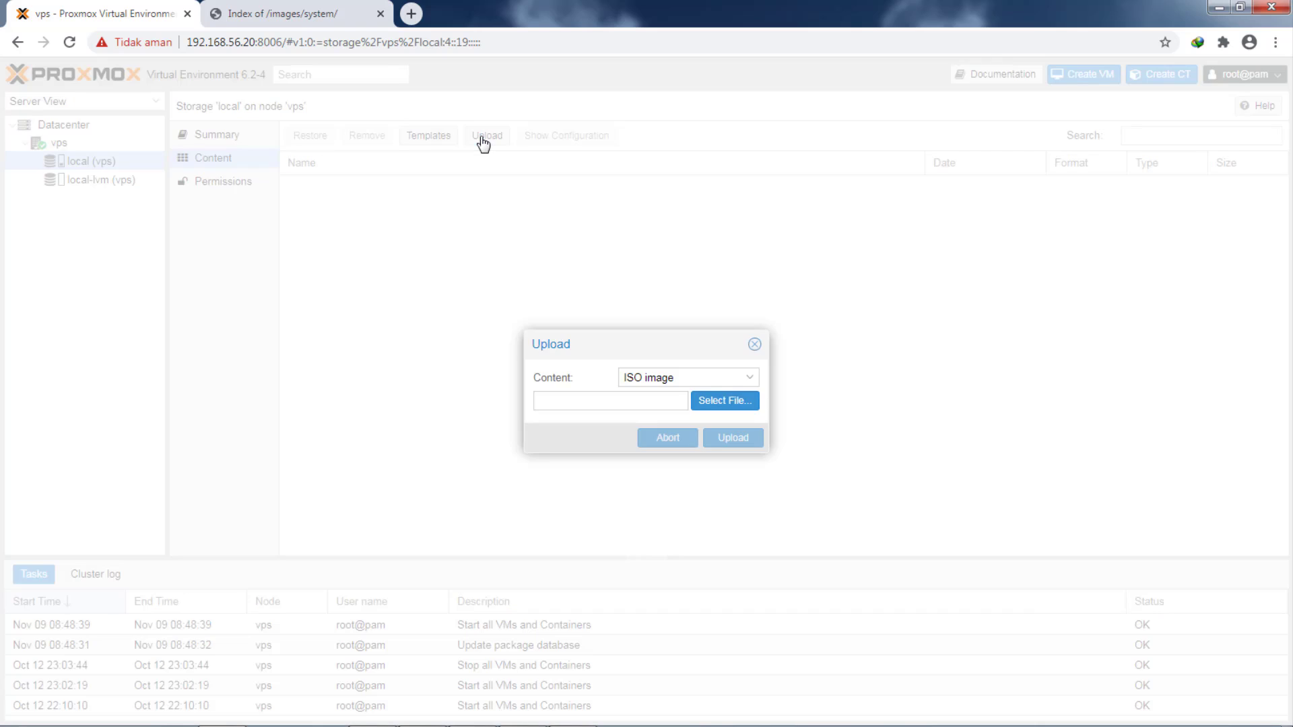
click(716, 375)
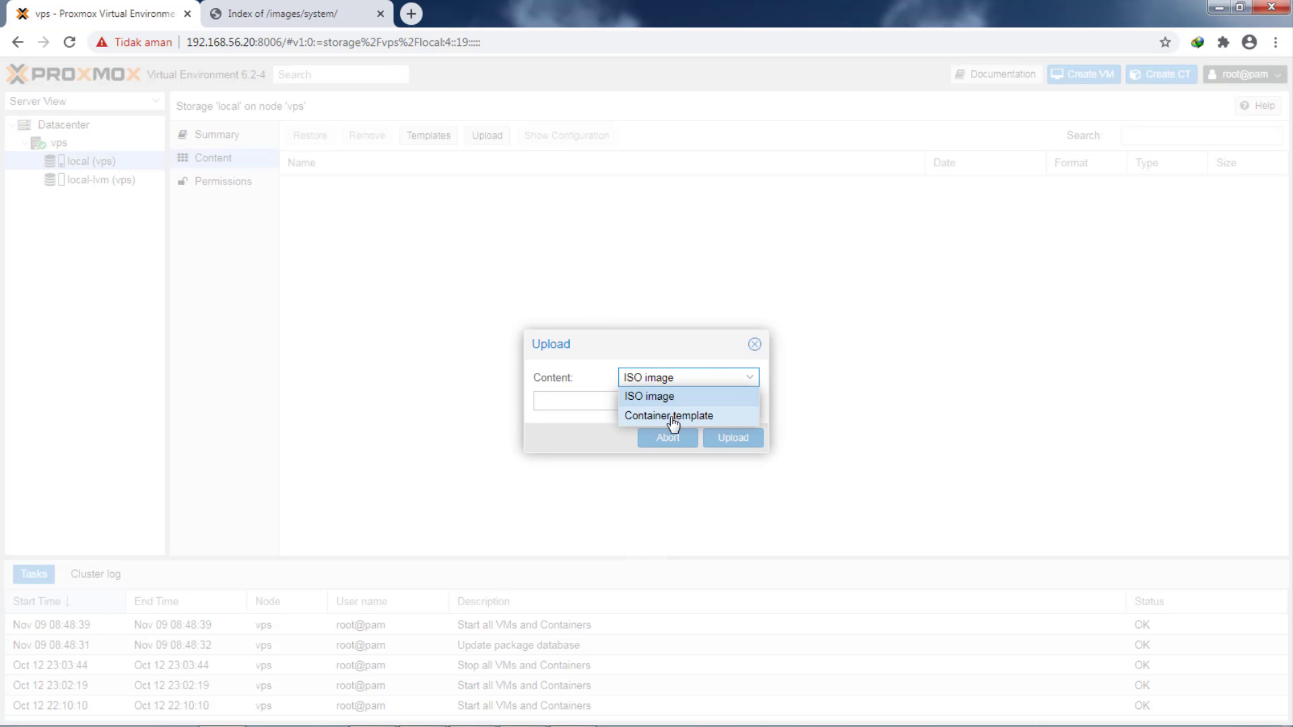
click(672, 418)
- Select the debian-10.0-standard_10.0-1_amd64.tar.gz archive and upload it to local storage
click(715, 403)
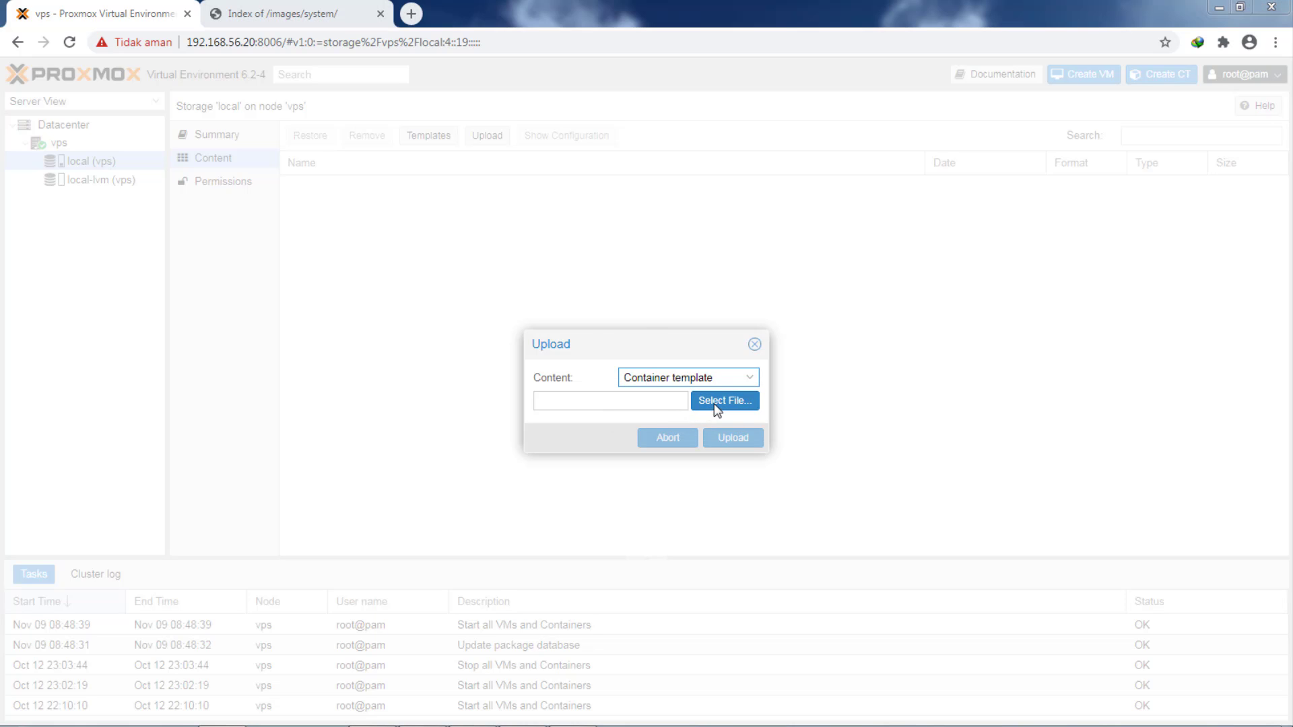
click(84, 197)
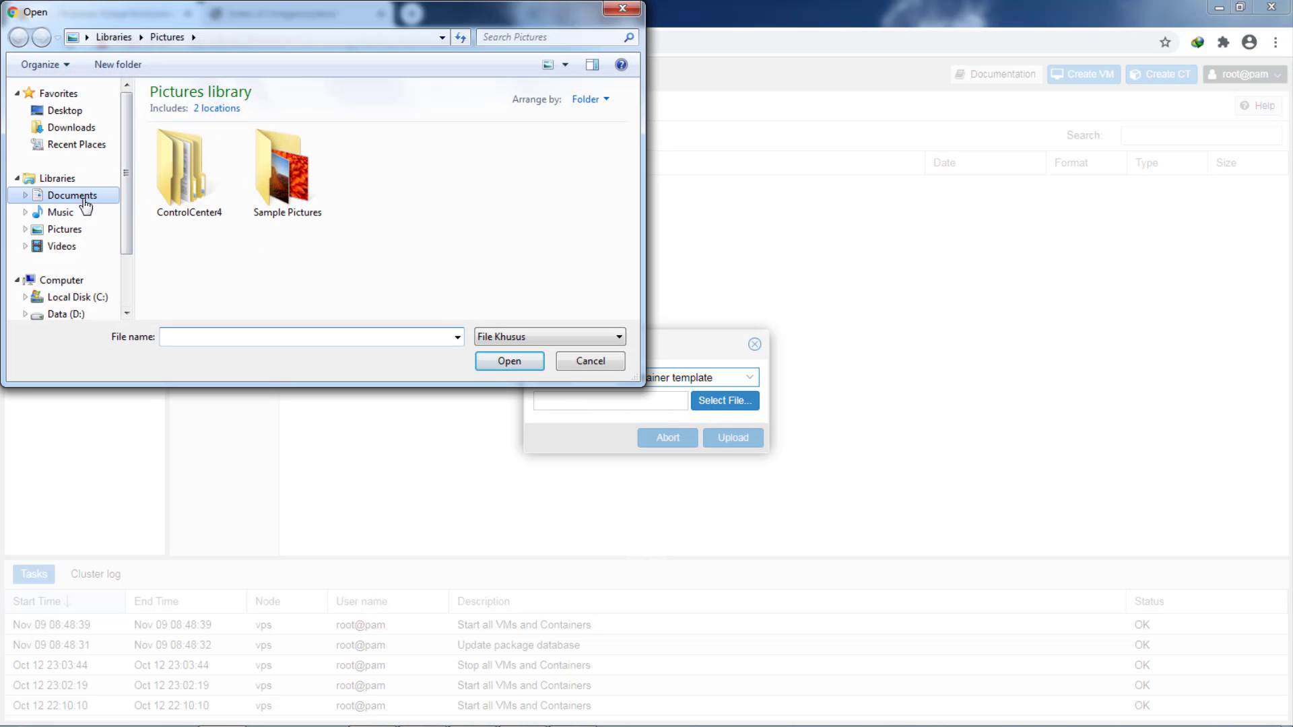
click(529, 189)
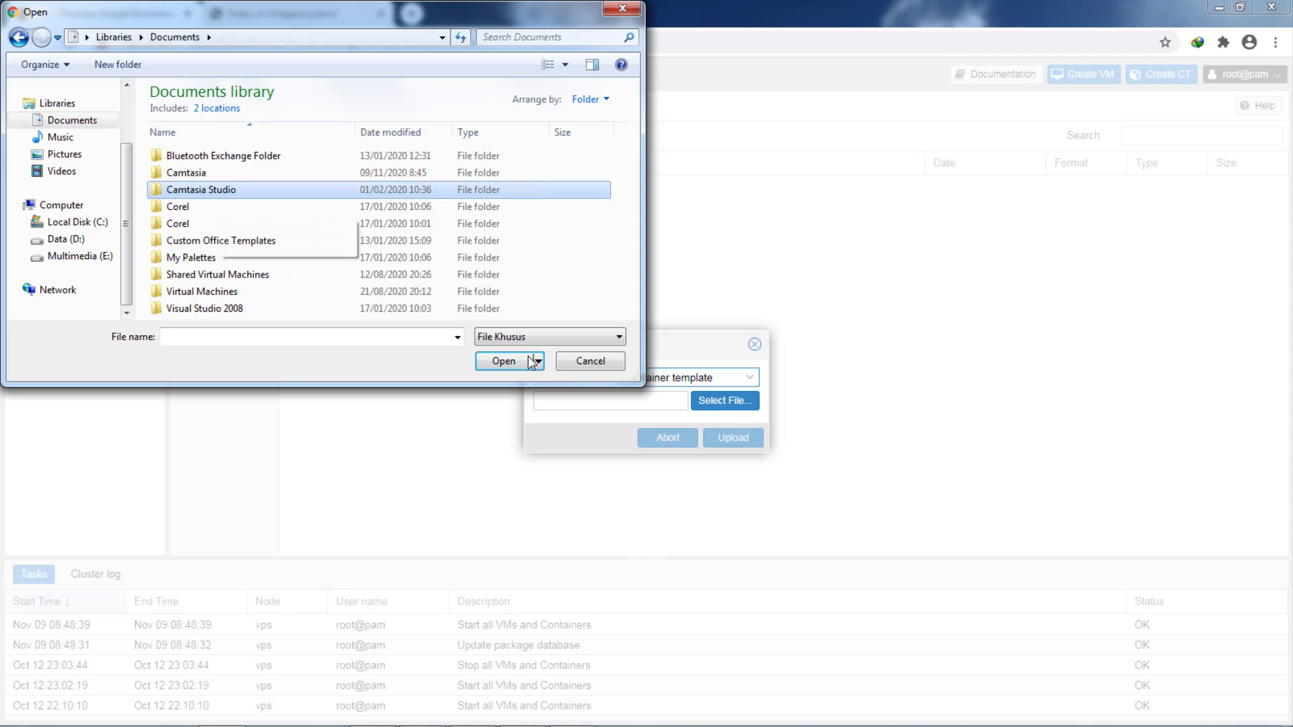
click(597, 279)
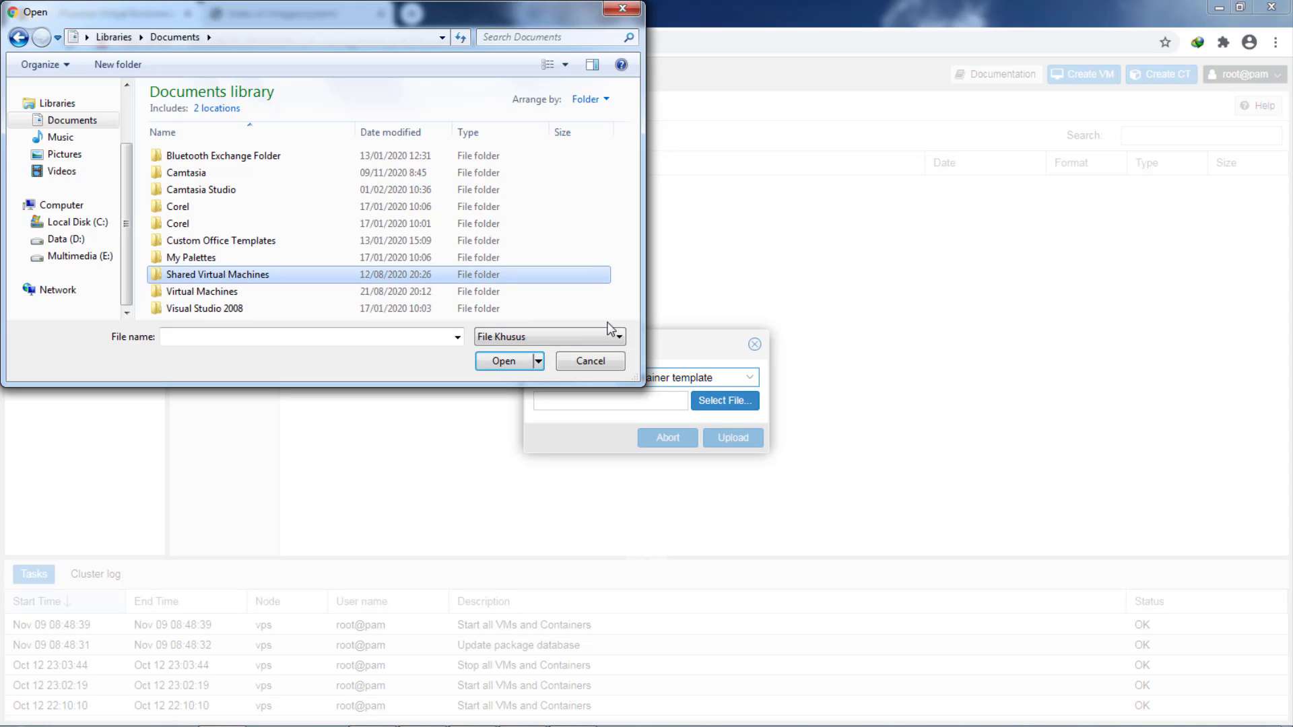
click(577, 340)
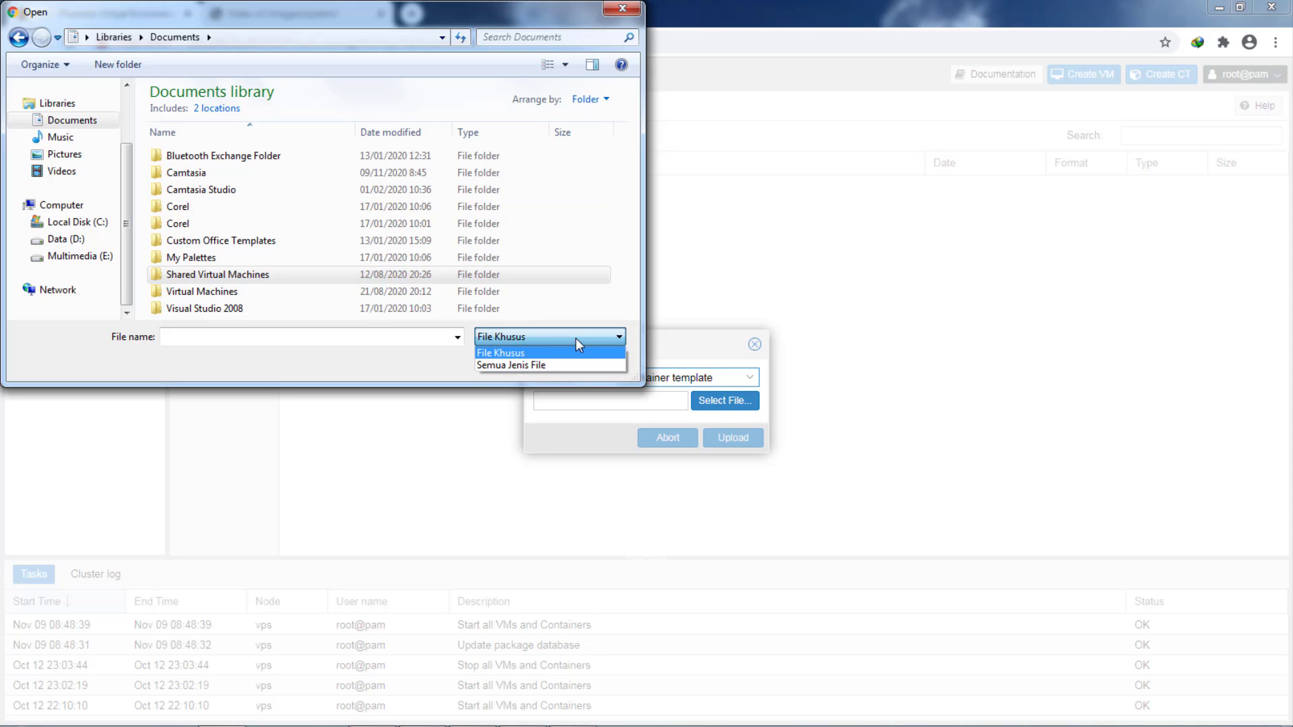
click(544, 369)
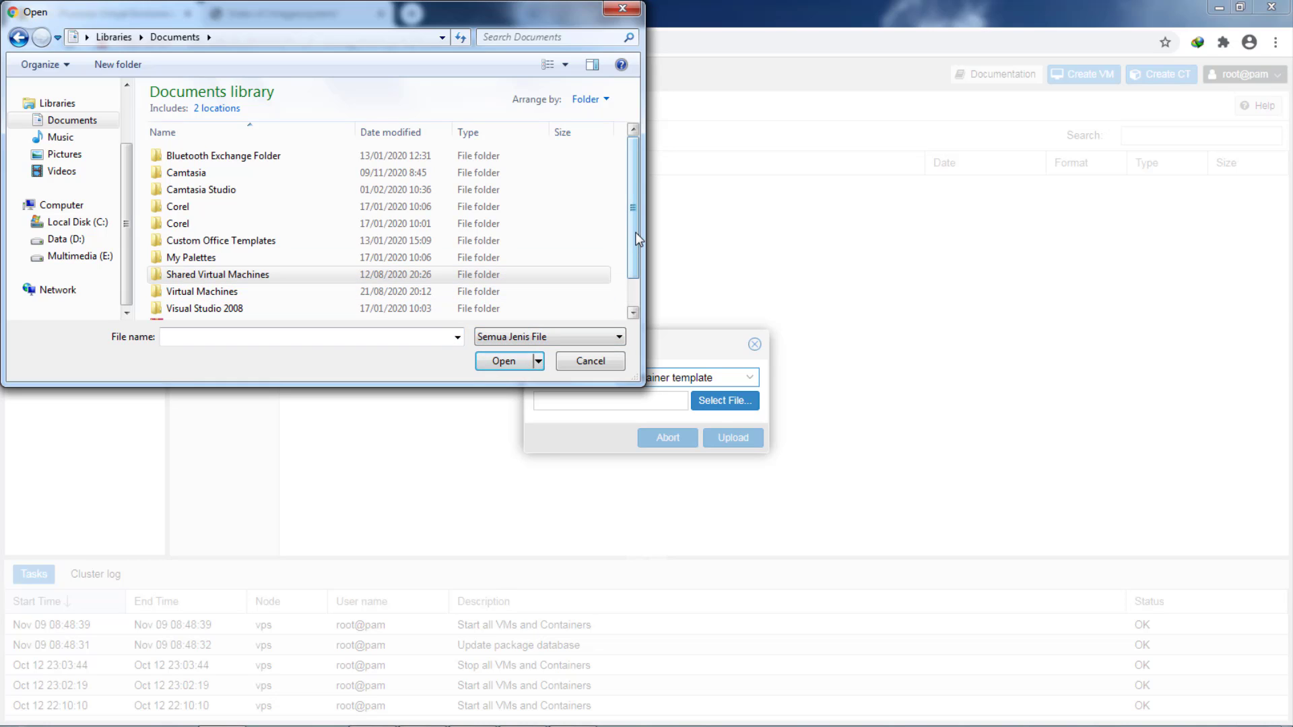
drag(632, 256, 632, 283)
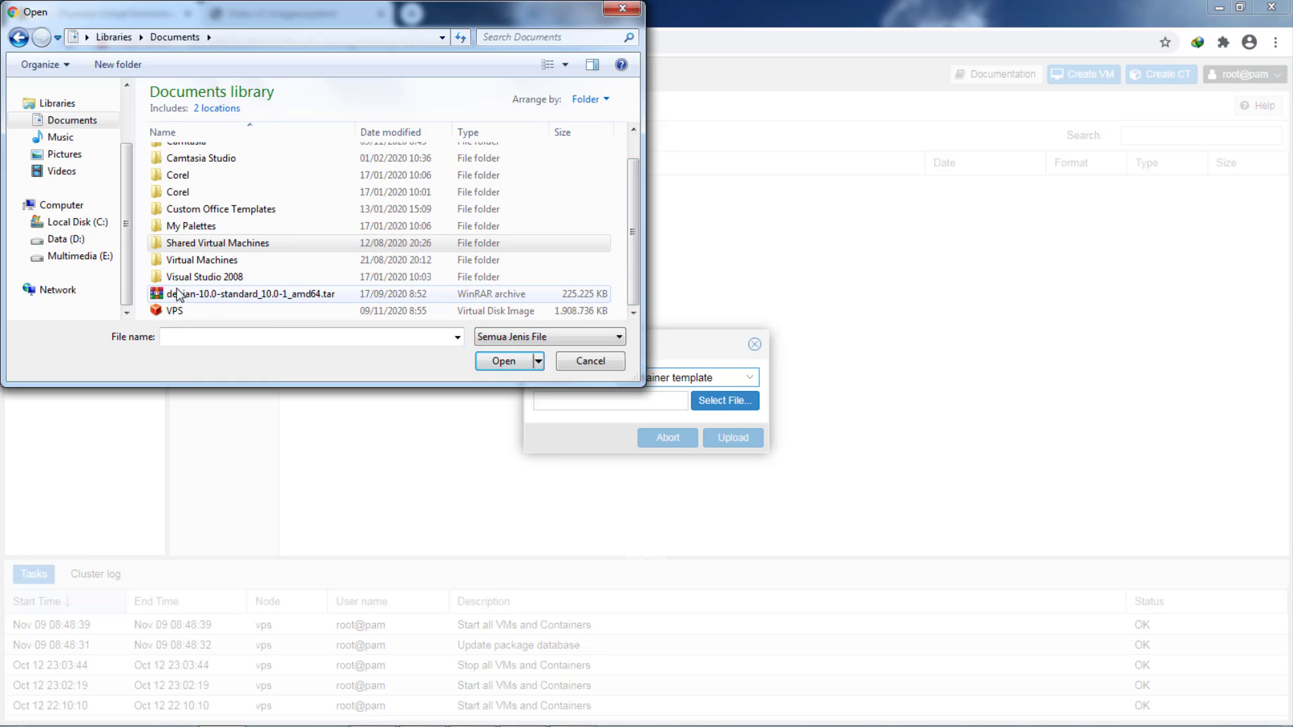
click(209, 299)
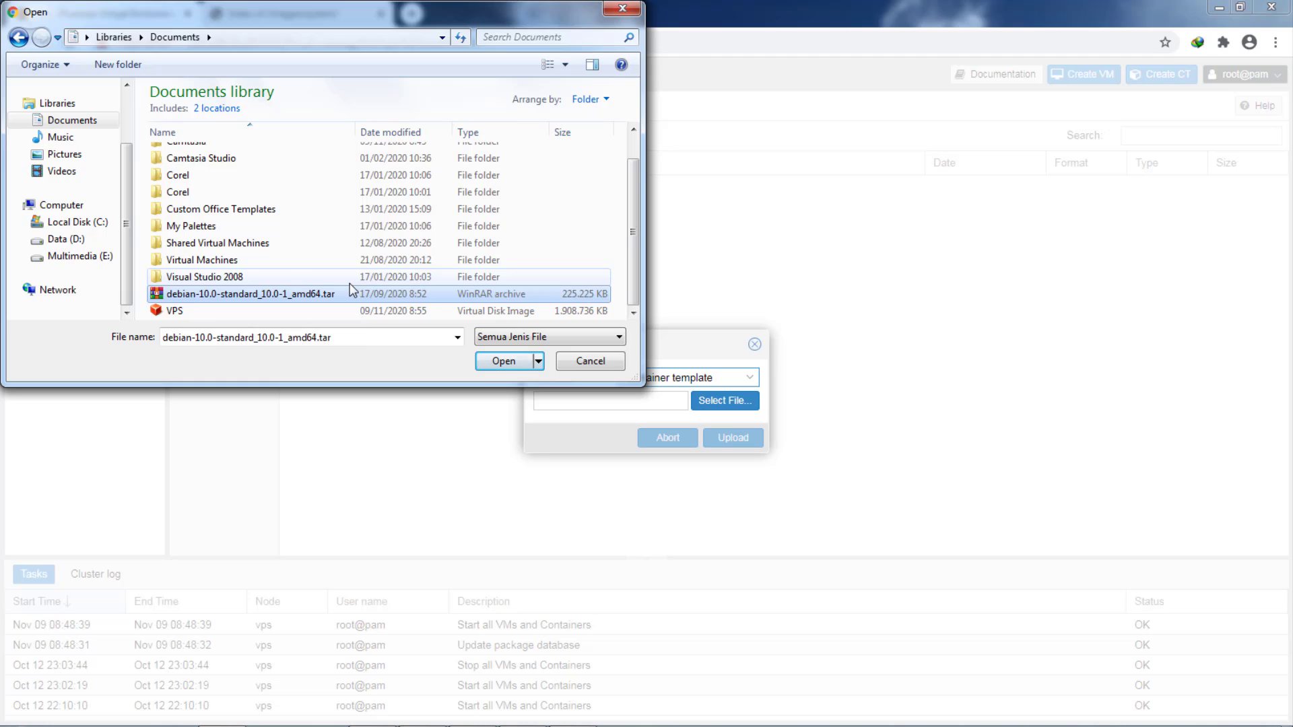
click(501, 362)
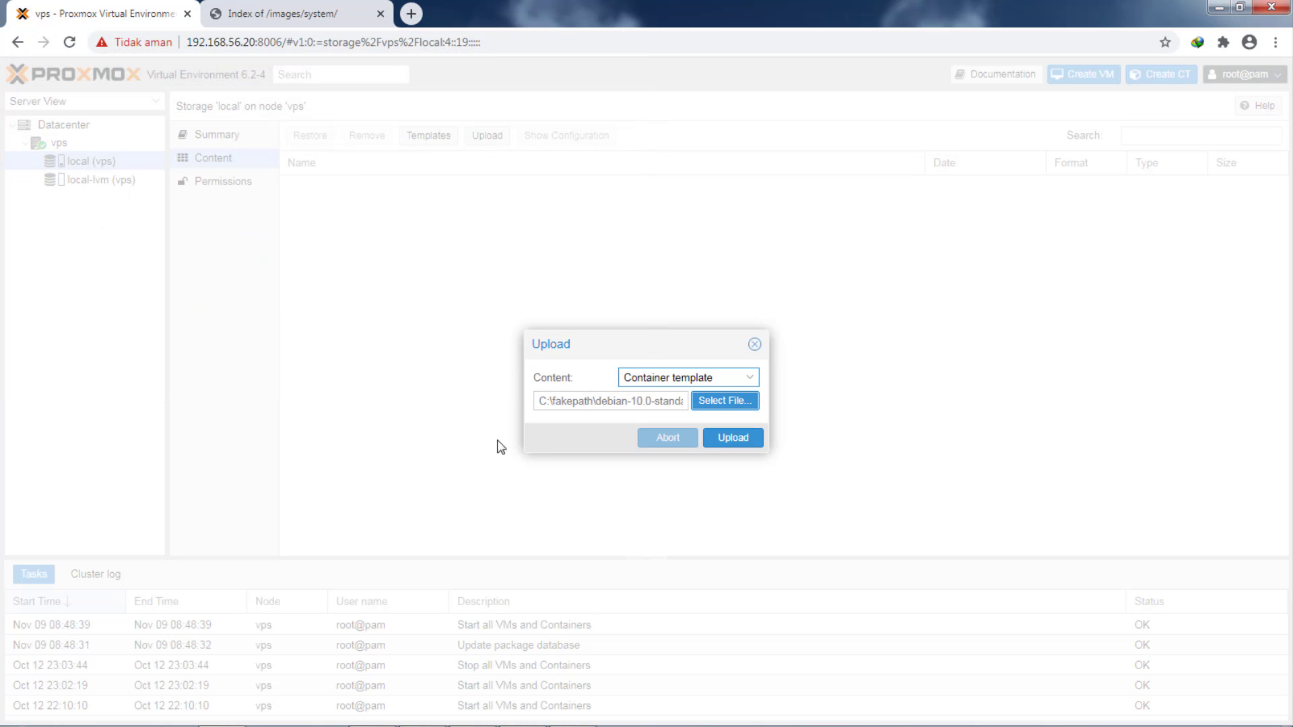
click(734, 438)
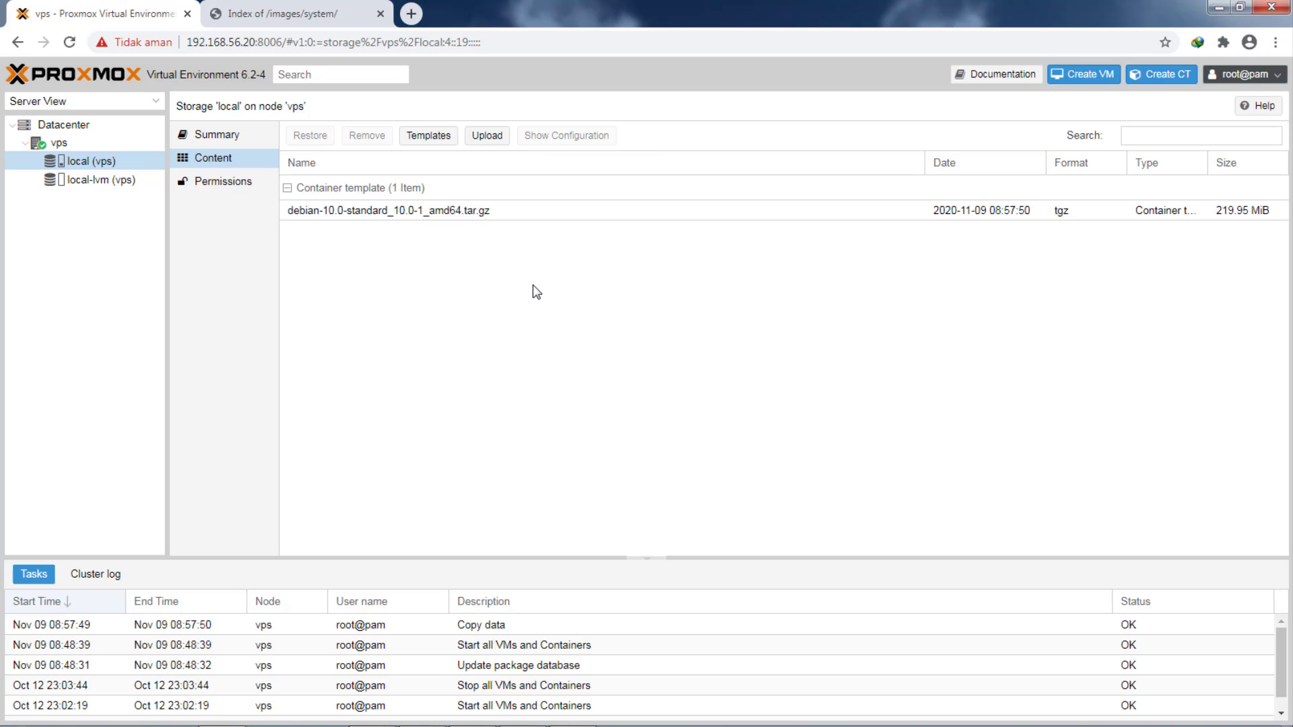
- Browse to the debian-10.4.0-amd64-DVD-1 file in D:\MASTER, then cancel and close the upload
click(486, 135)
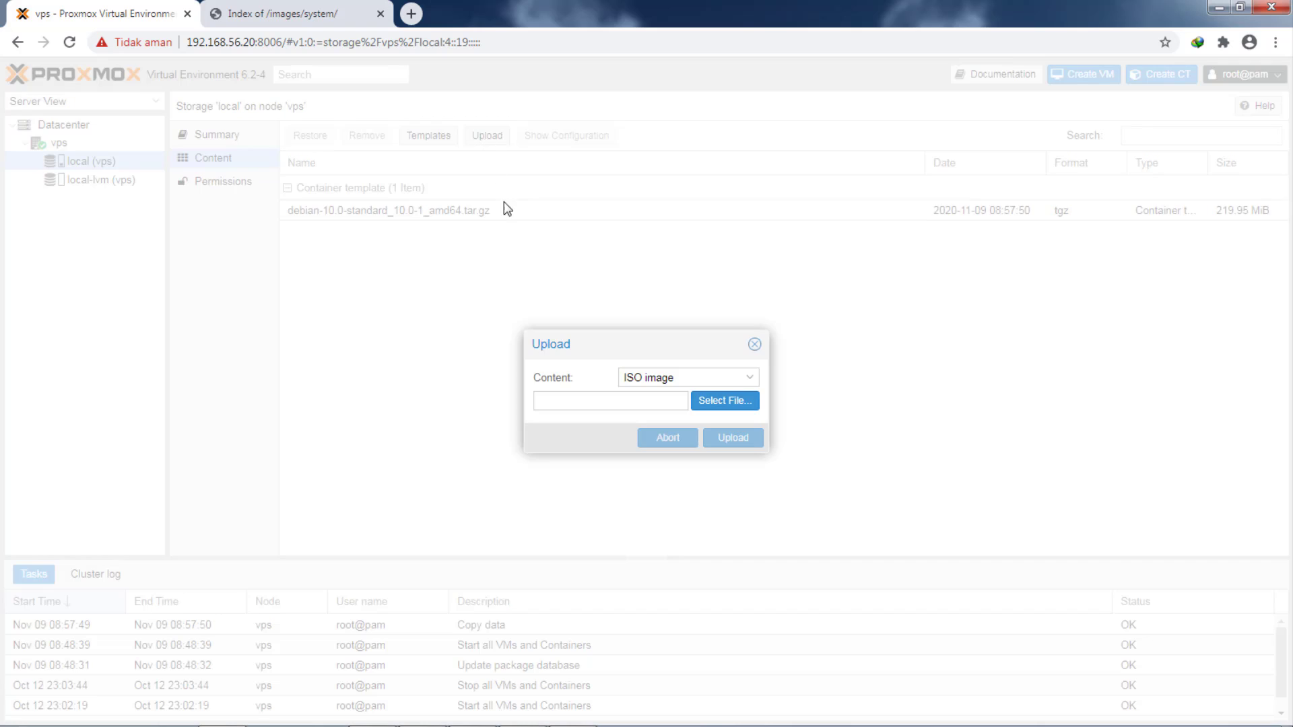
click(710, 401)
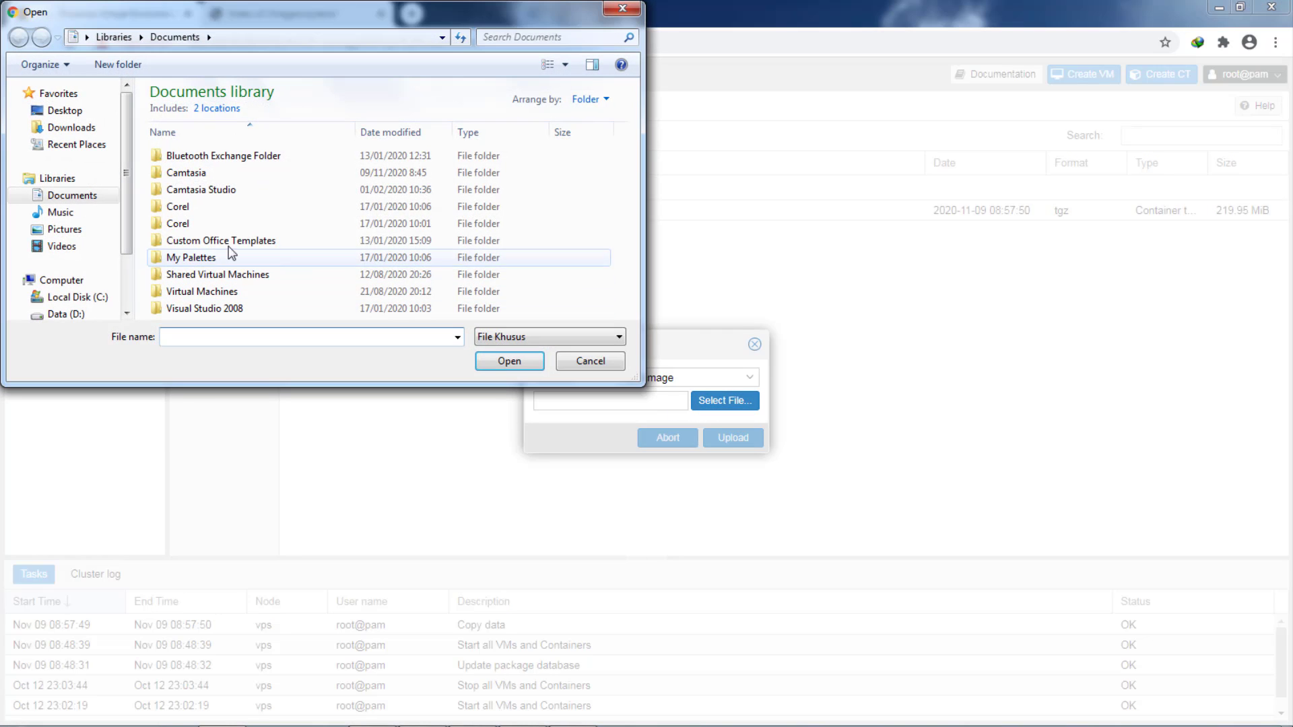
scroll(124, 205, down, 3)
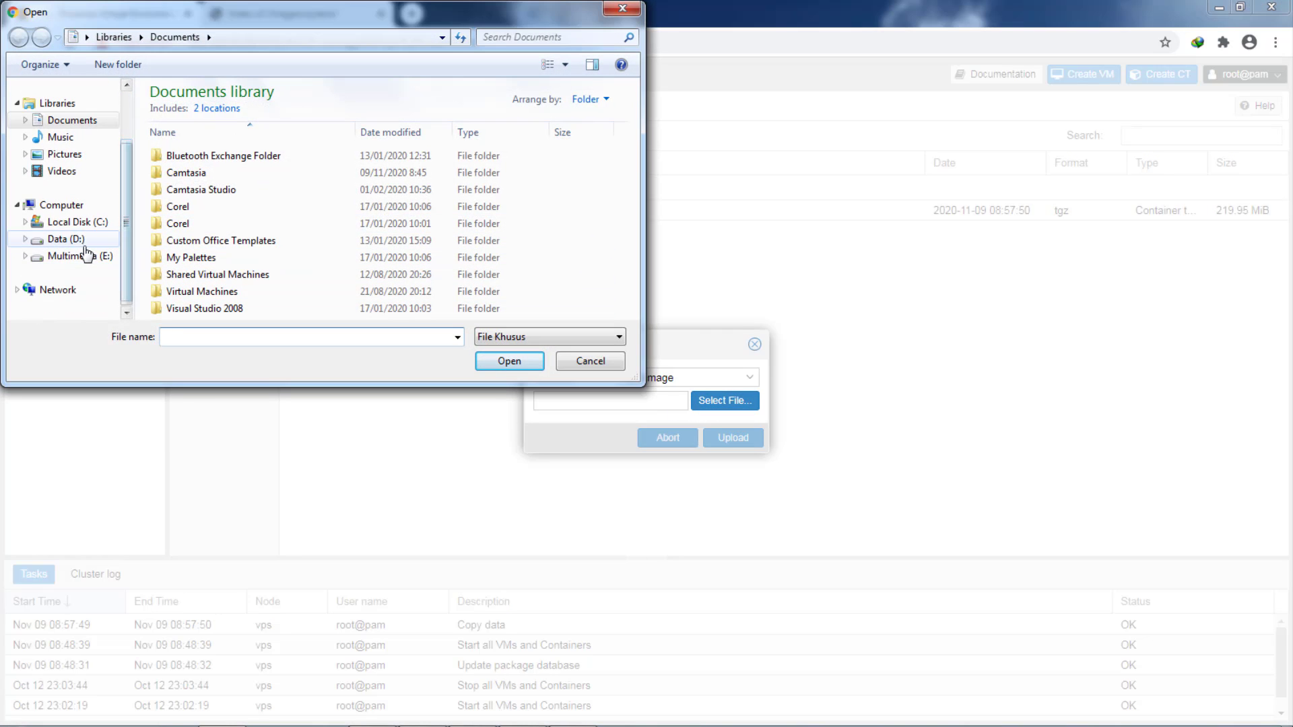
click(73, 240)
click(276, 249)
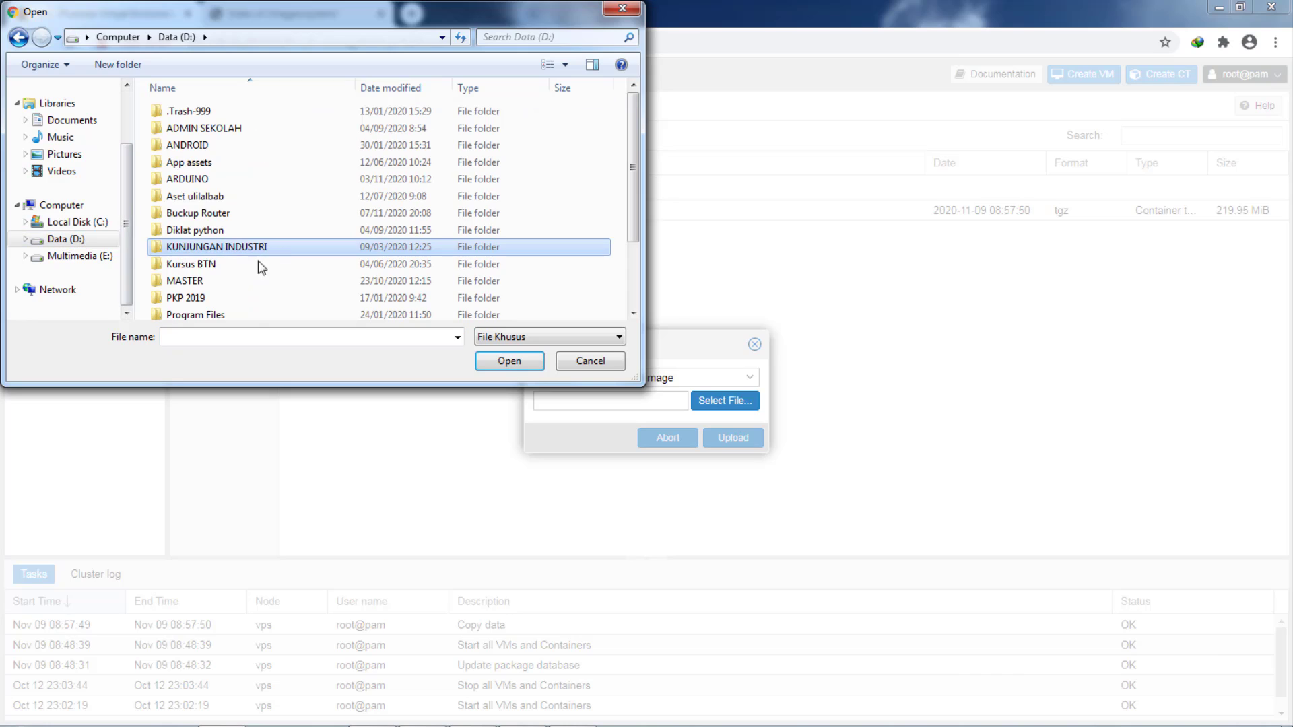
double_click(202, 282)
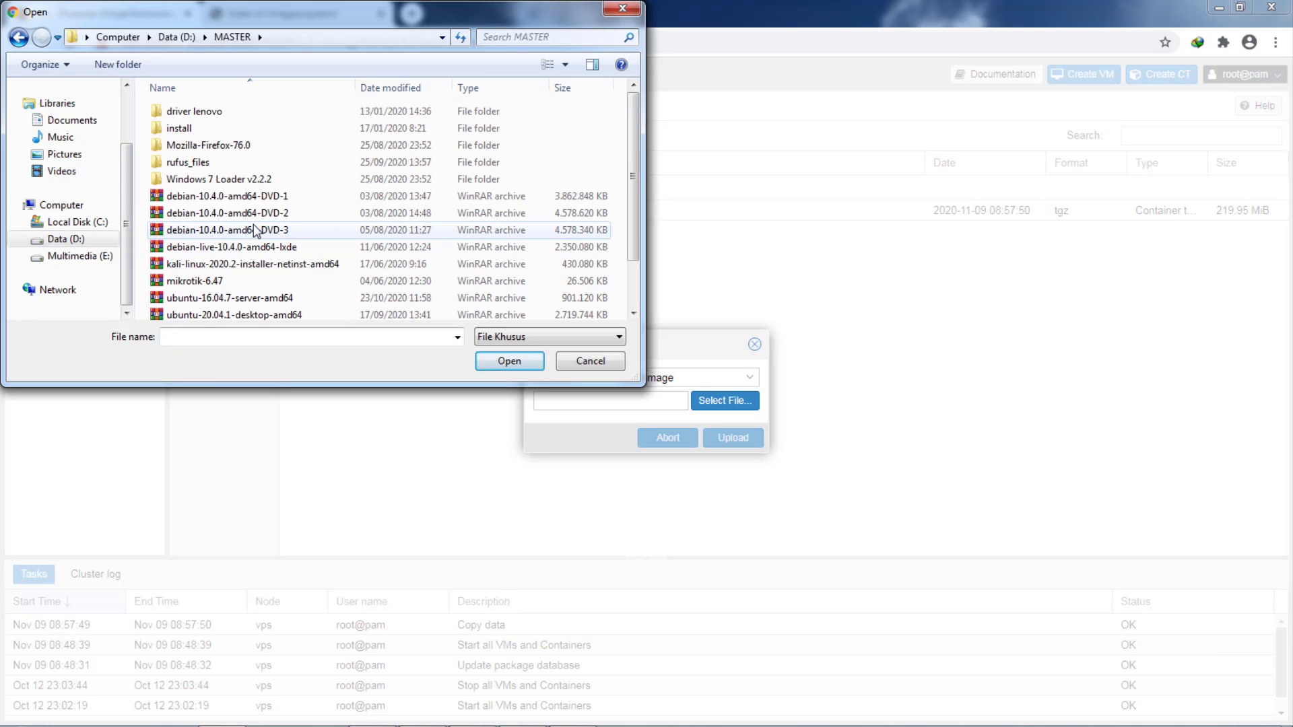
click(255, 196)
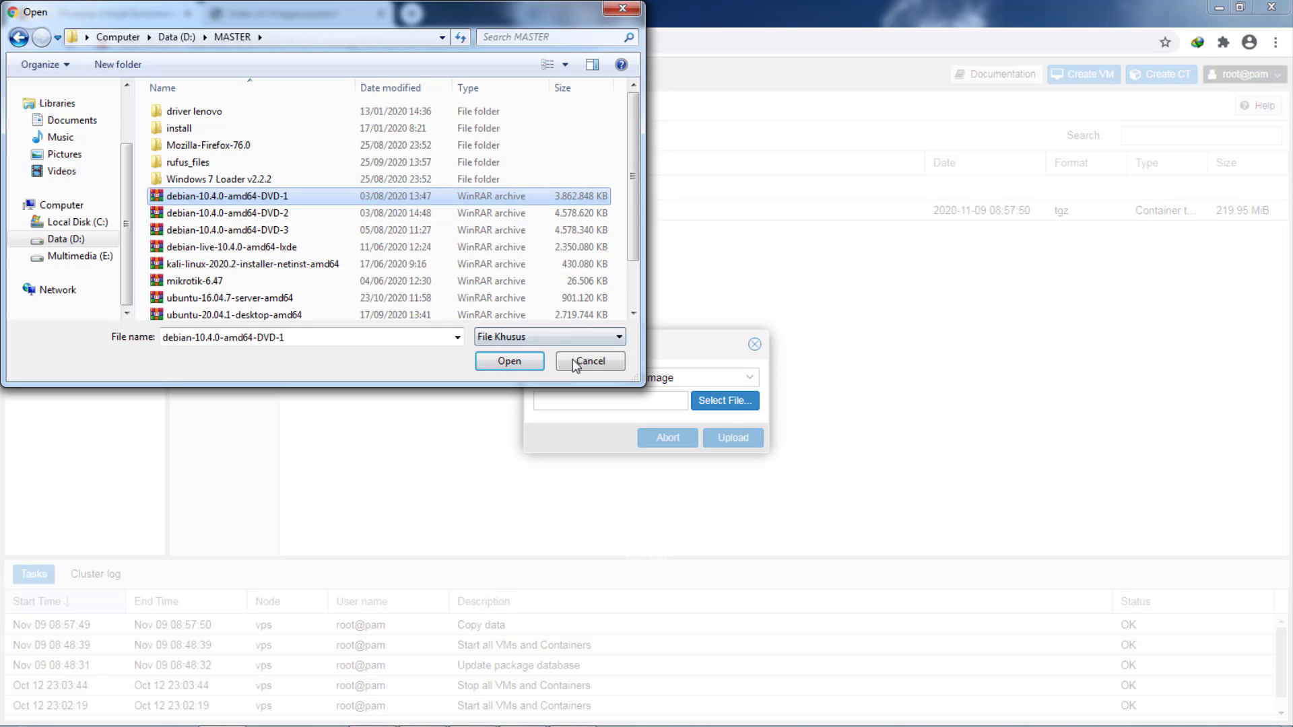
click(589, 362)
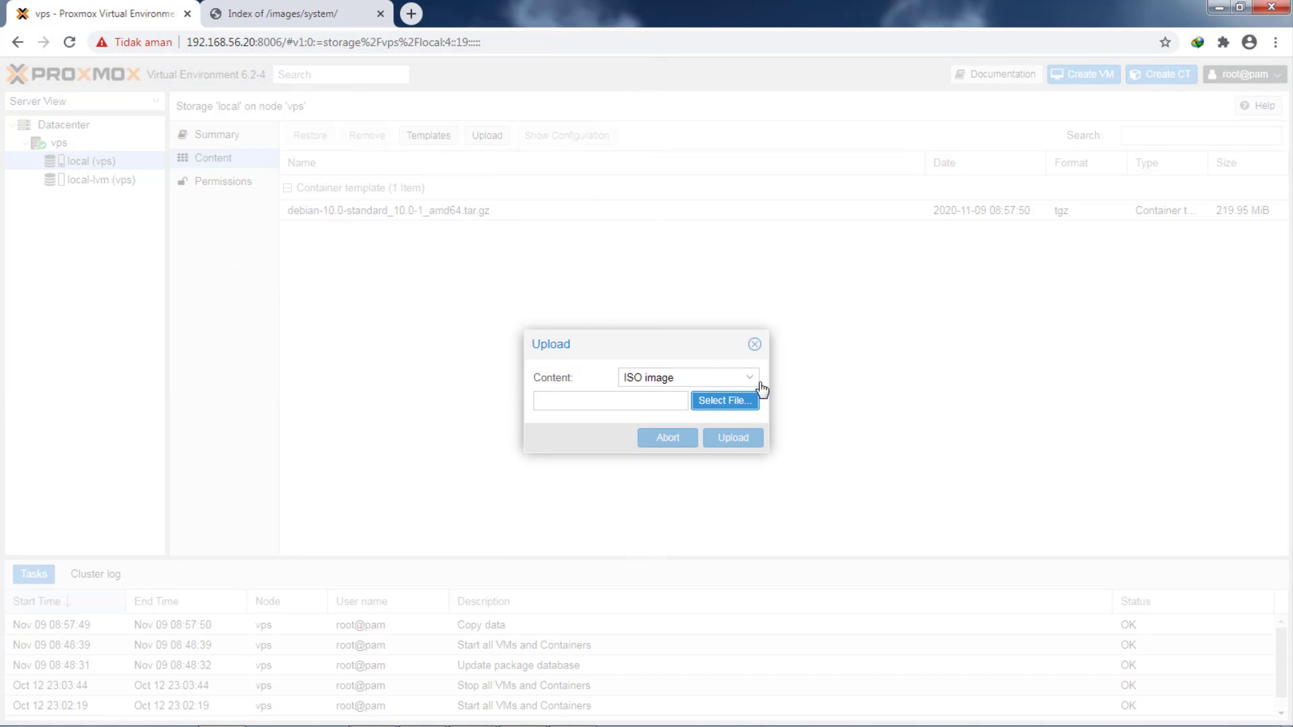
click(755, 344)
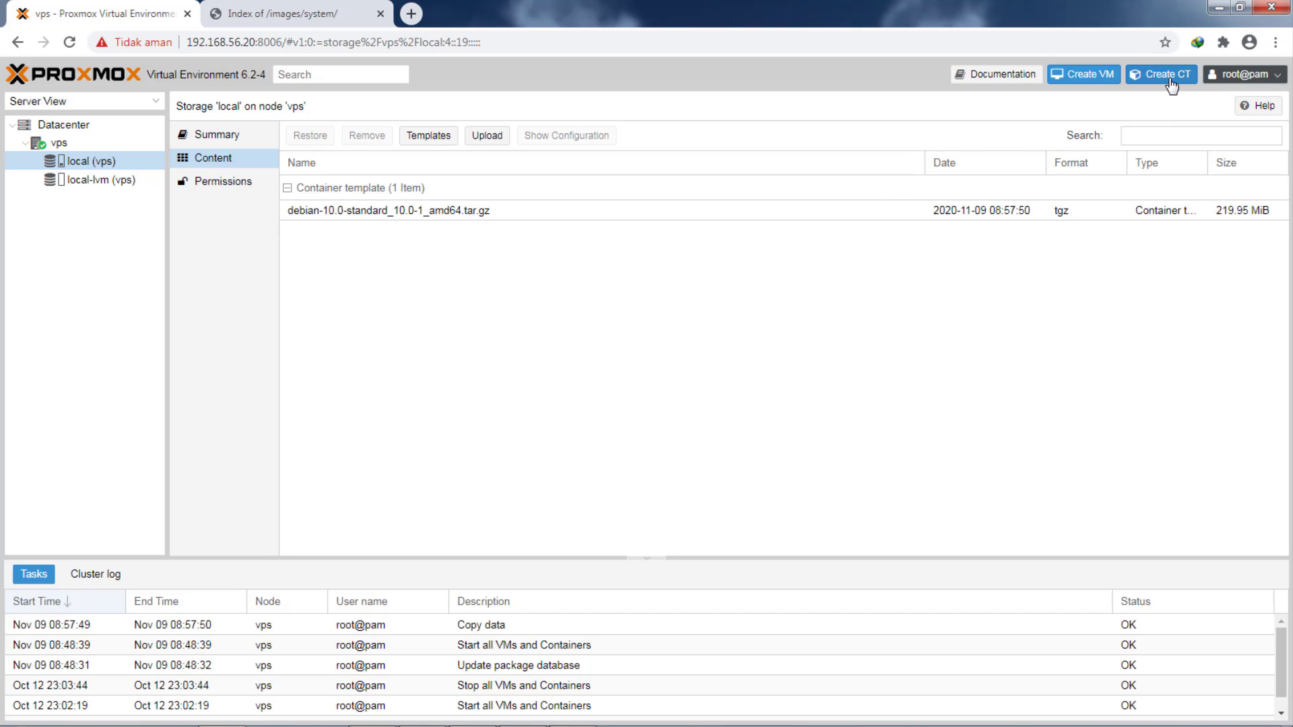
- Start a new container with hostname daswan and a confirmed root password
click(1170, 79)
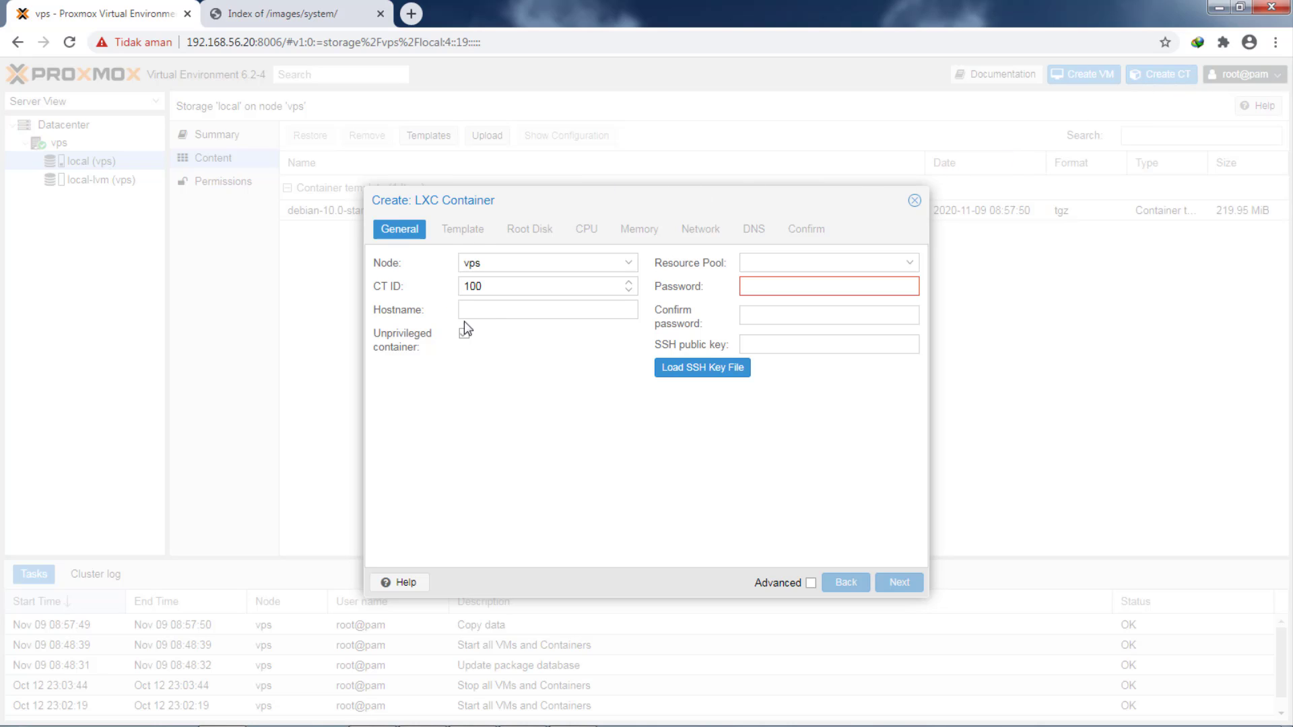
click(490, 312)
text(daswan)
click(812, 280)
text(•)
click(791, 316)
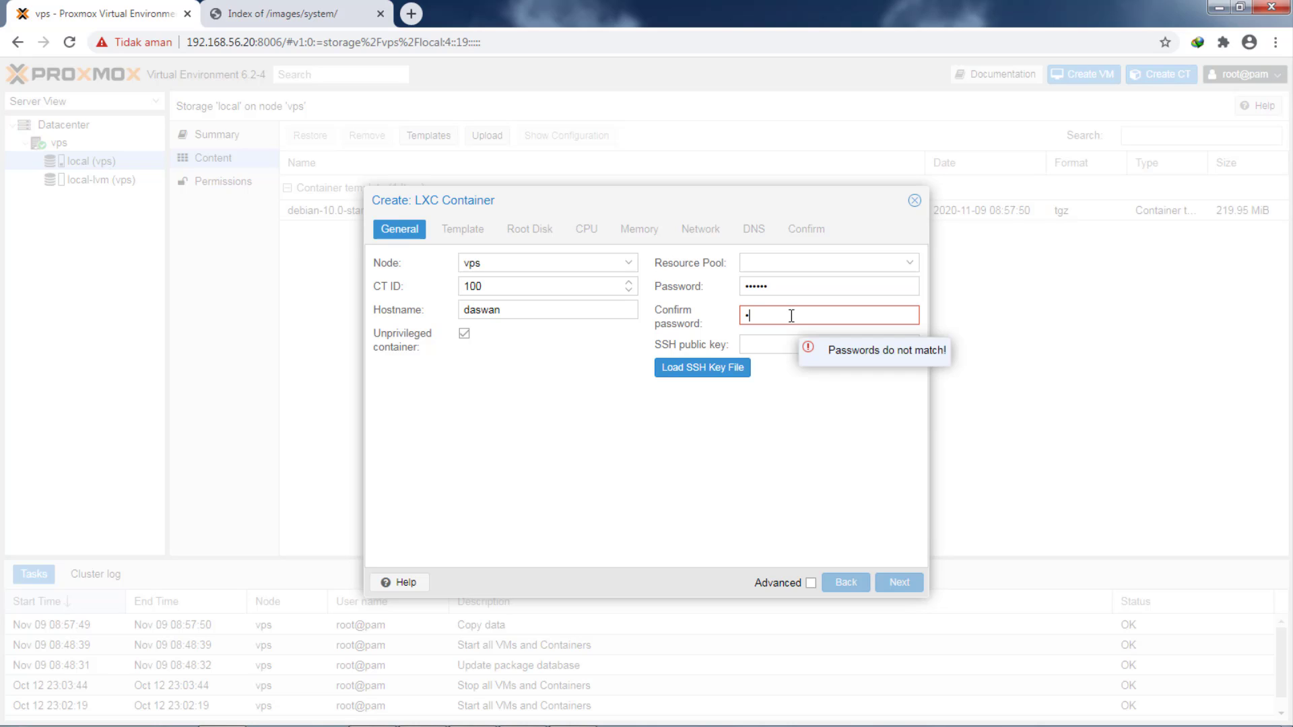
text(••••••)
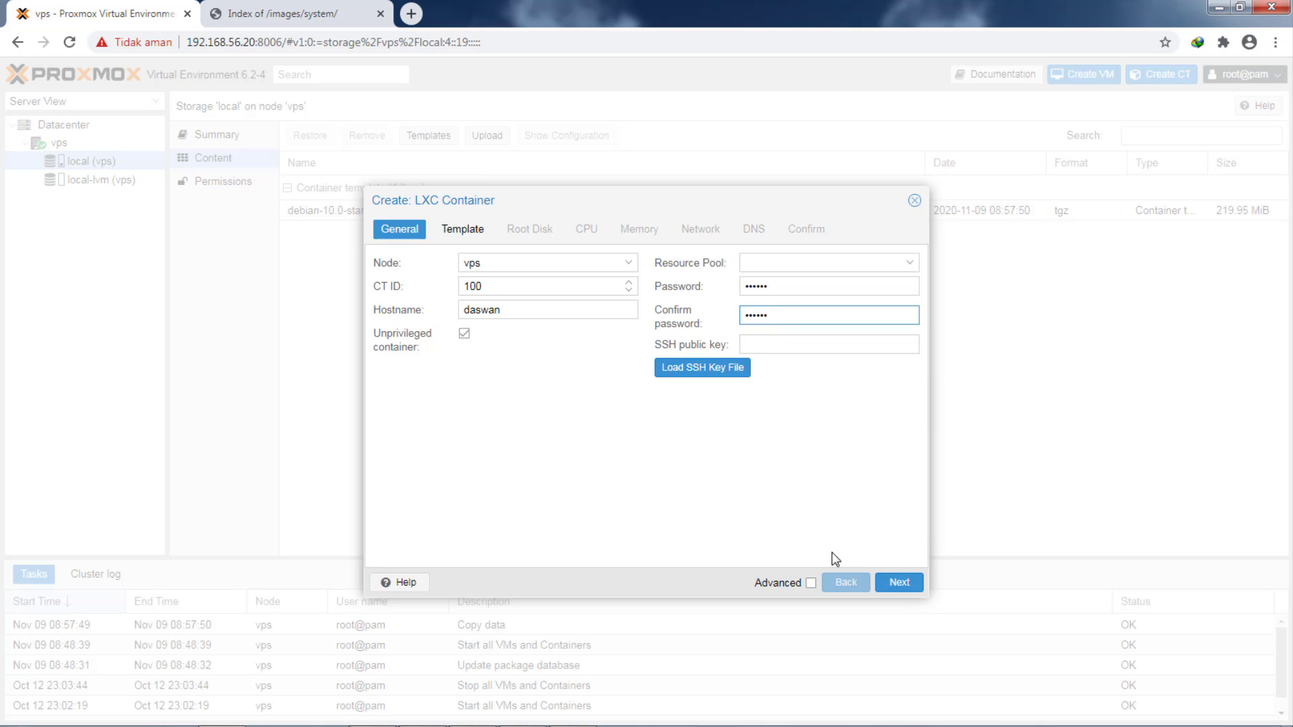
click(898, 583)
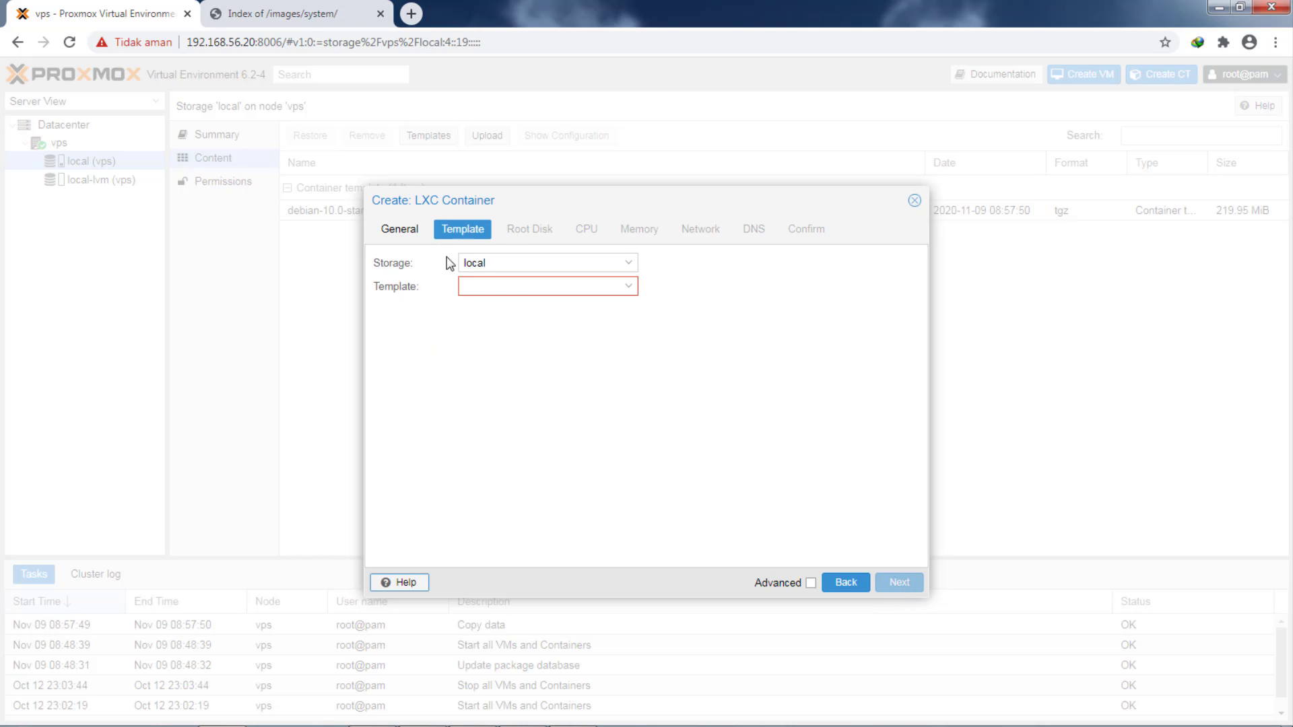
- Choose the debian-10.0-standard template and advance through Root Disk and CPU to Memory (512 MiB)
click(532, 286)
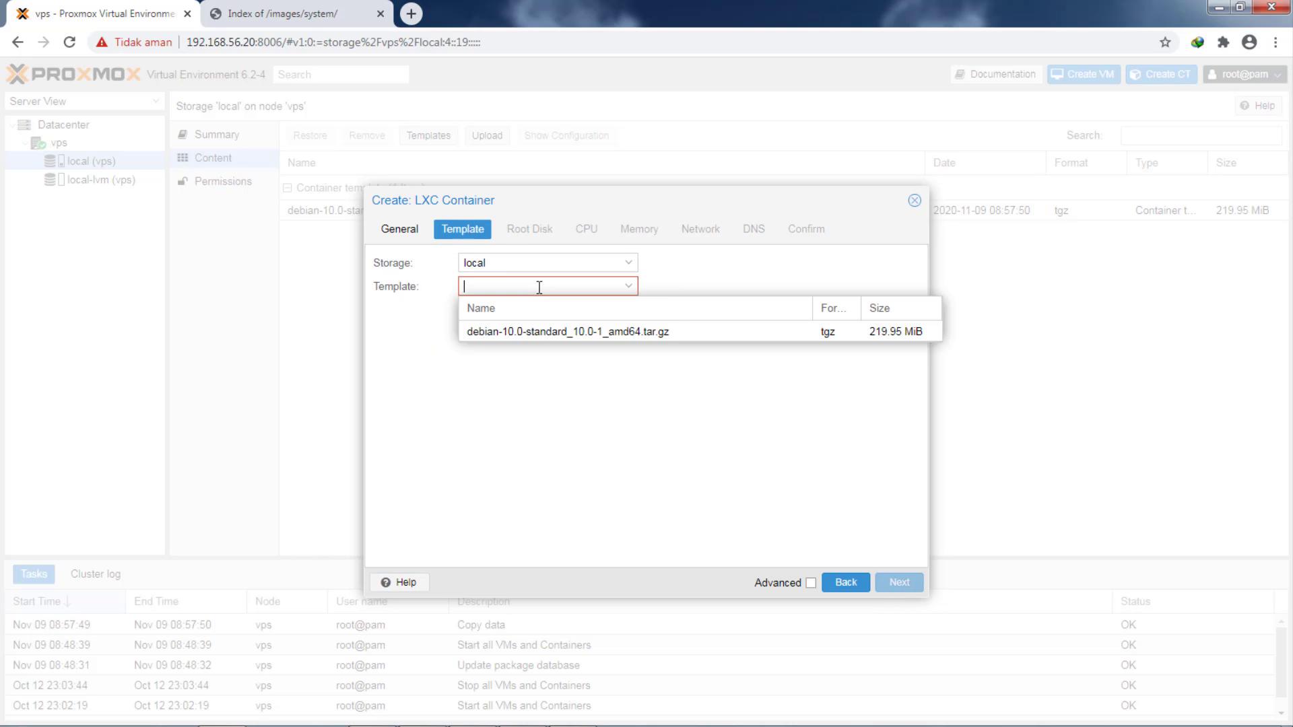
click(511, 332)
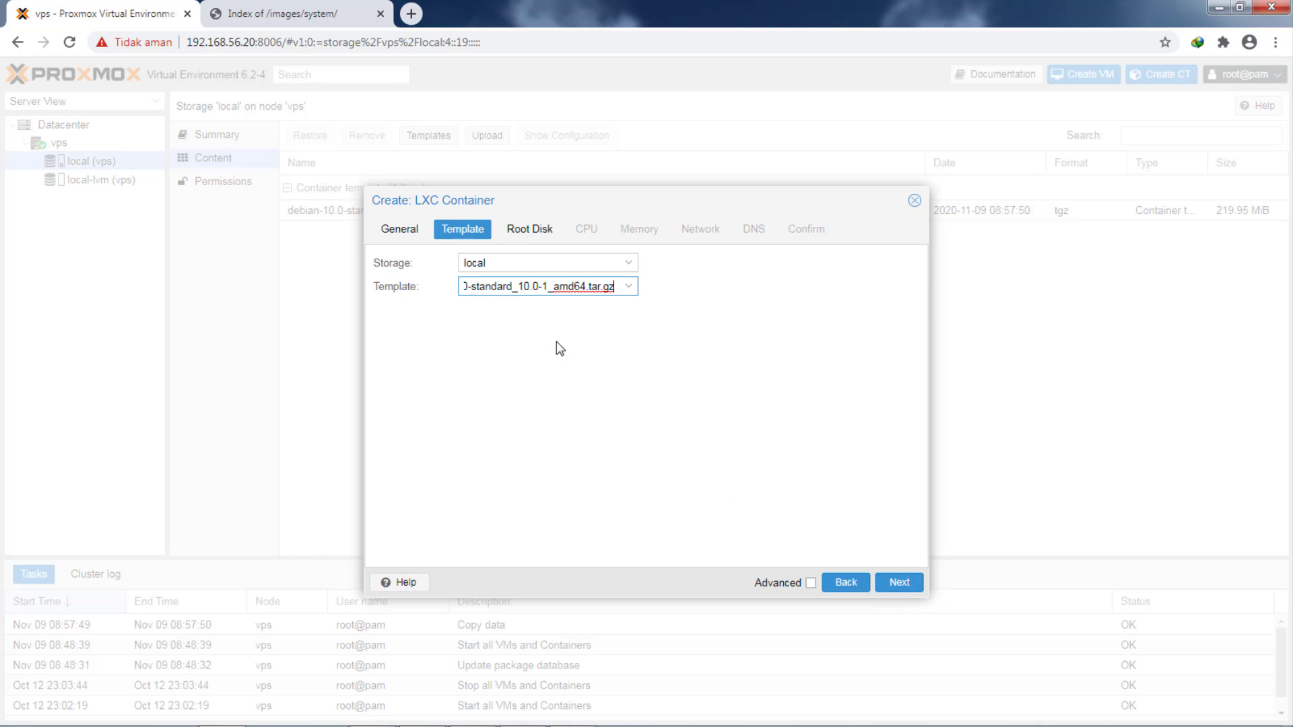
click(896, 583)
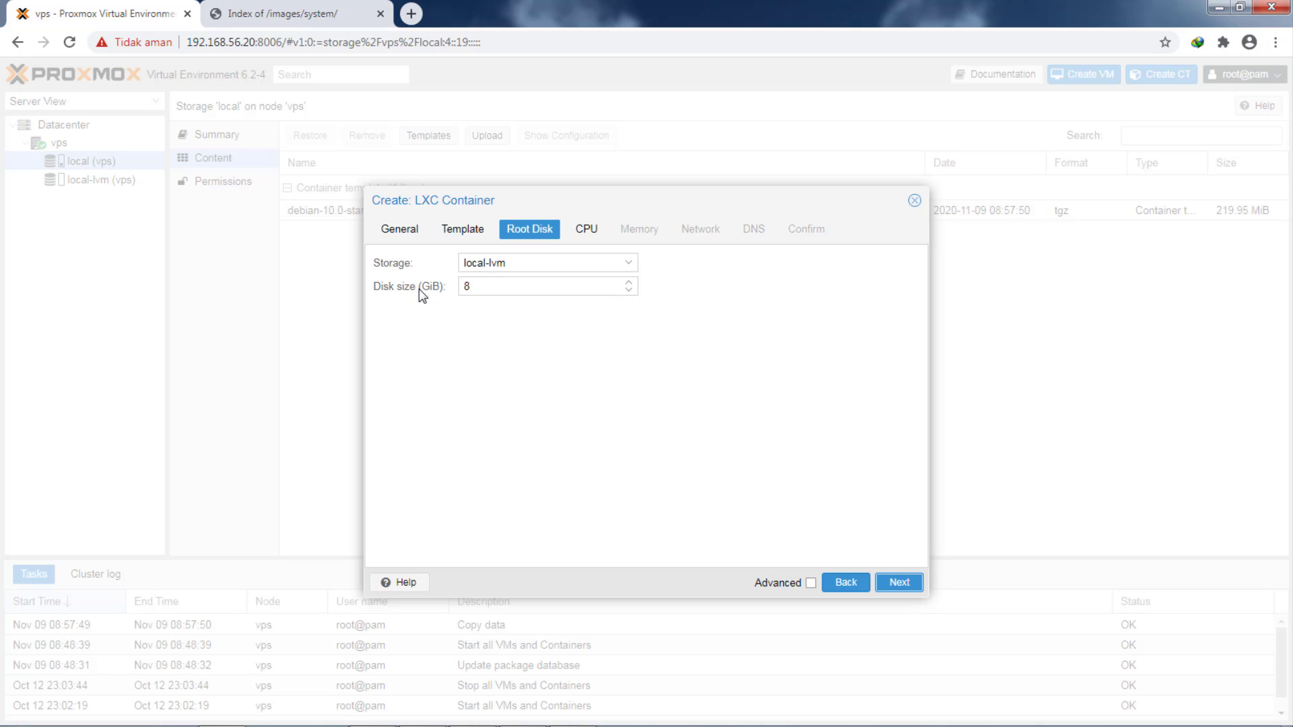
click(590, 231)
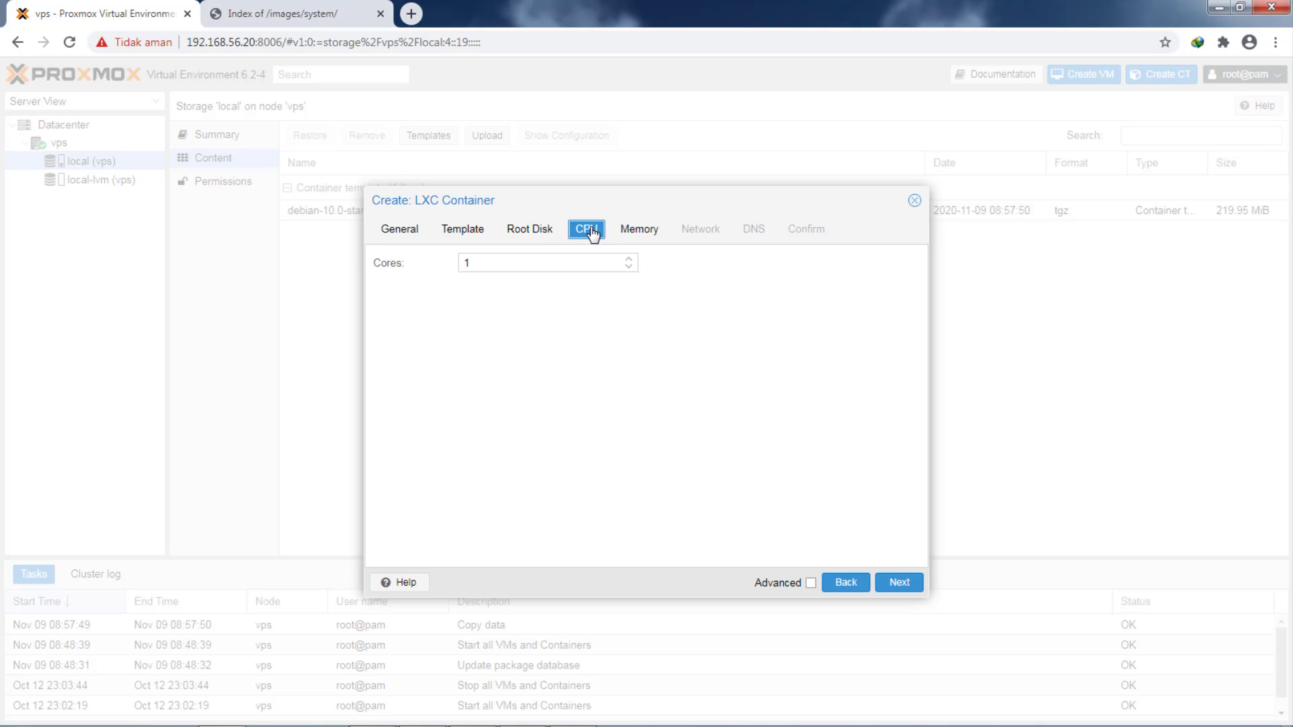
click(639, 230)
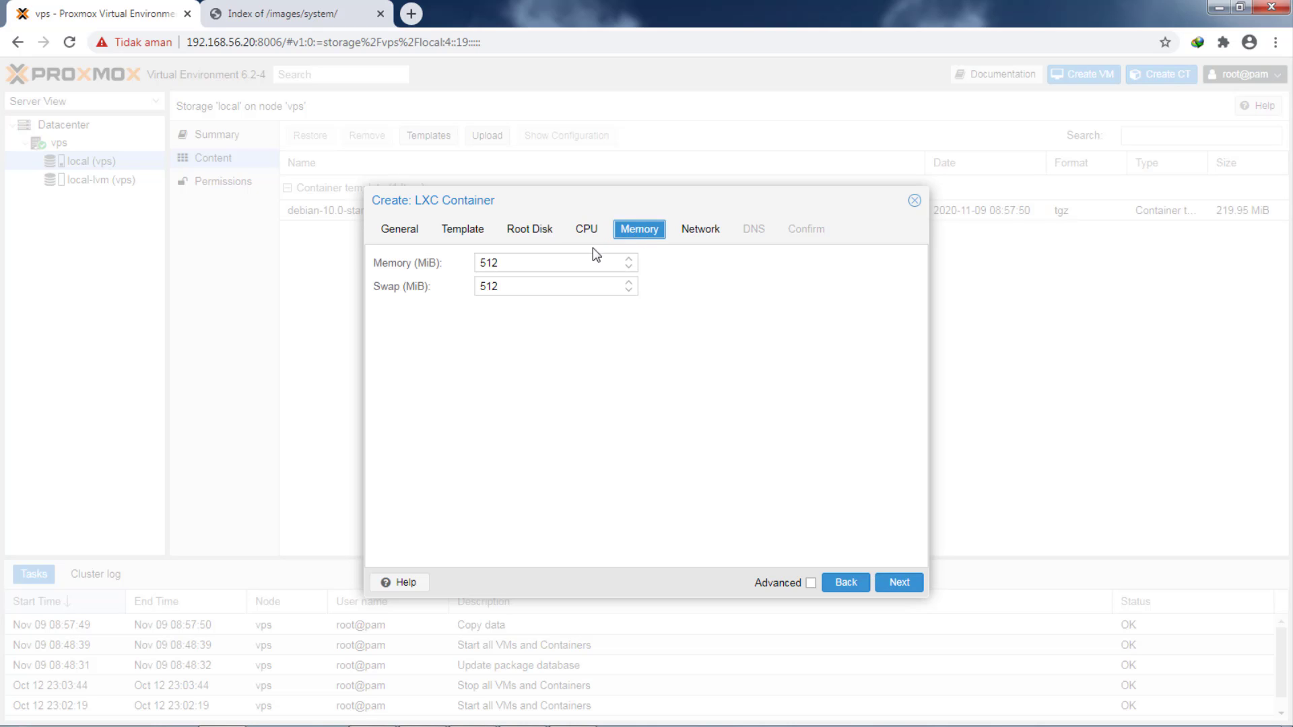
click(627, 261)
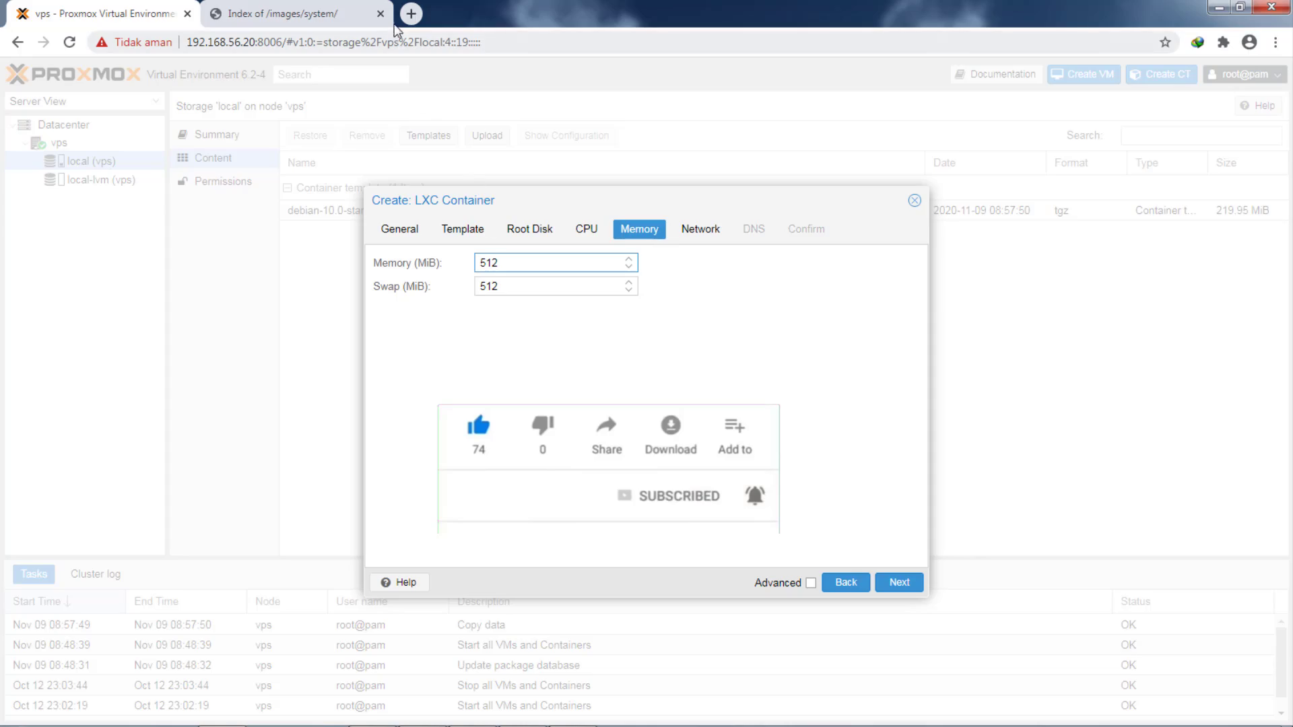
- Search Google for 'vps murah' in a new tab and scroll the results
click(411, 14)
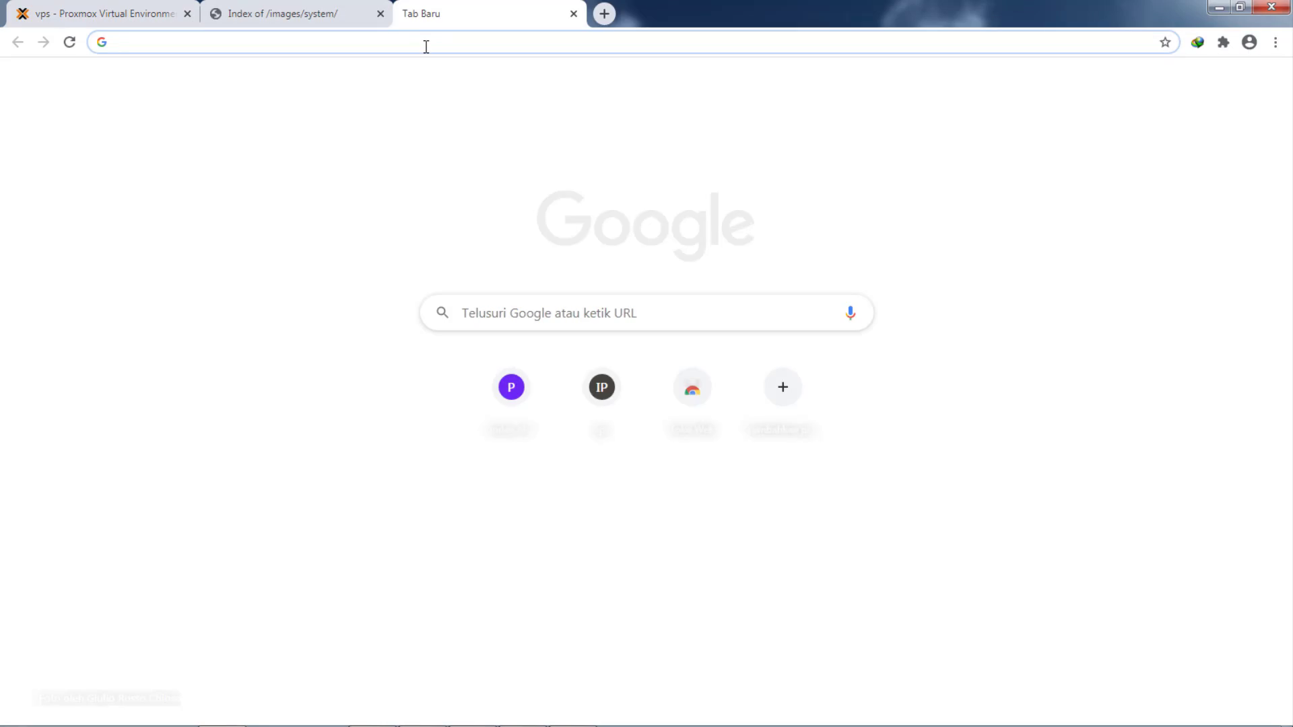
text(vps)
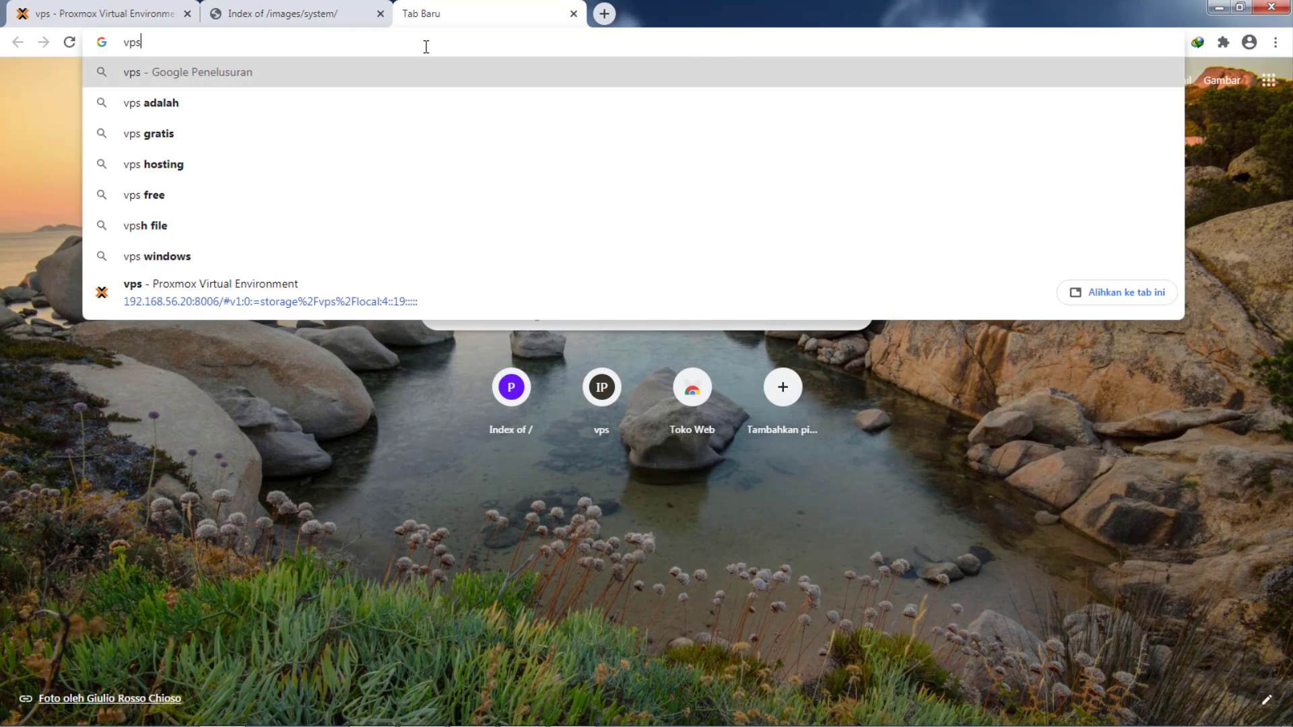
text(murah)
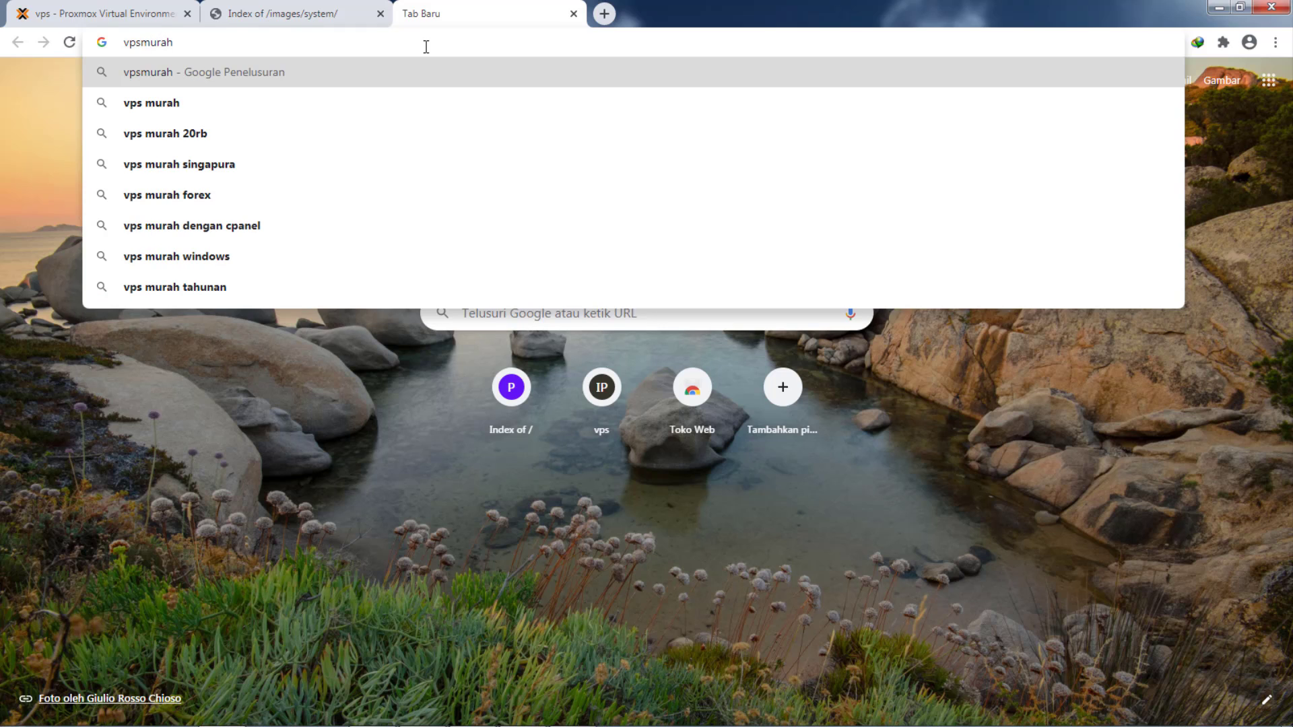
key(Down)
key(Return)
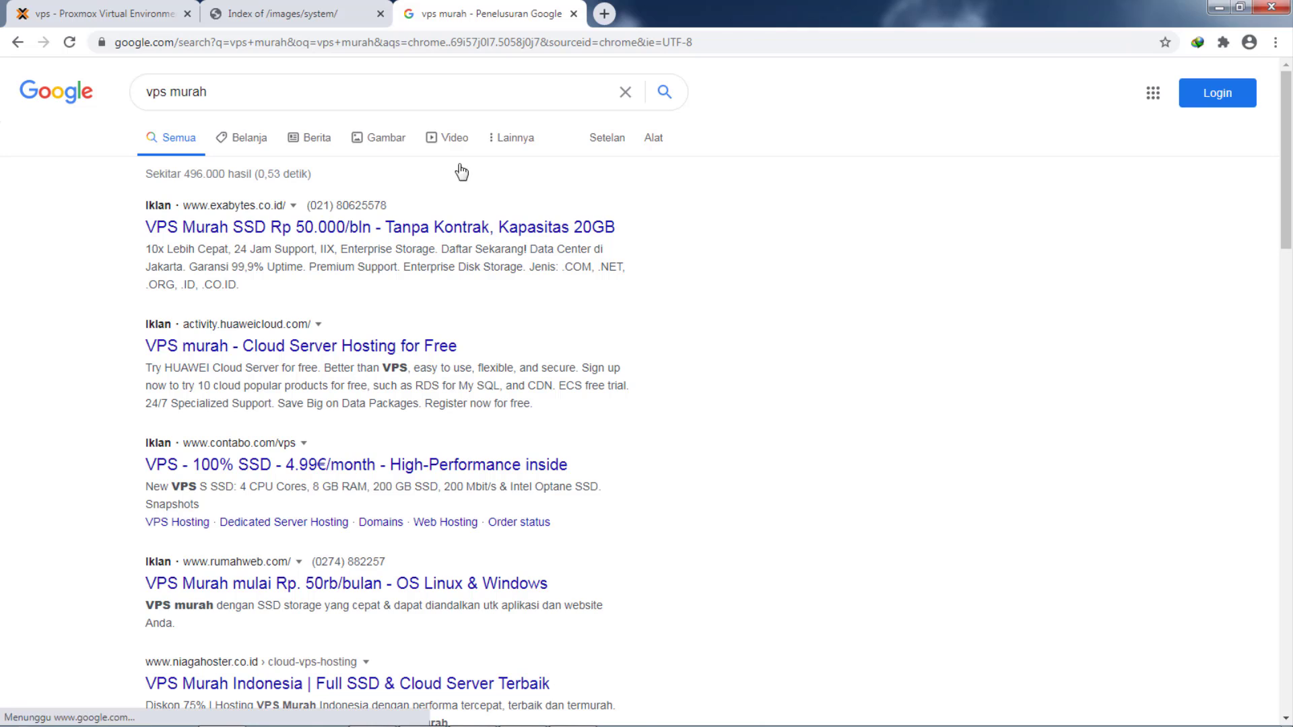
scroll(407, 419, down, 3)
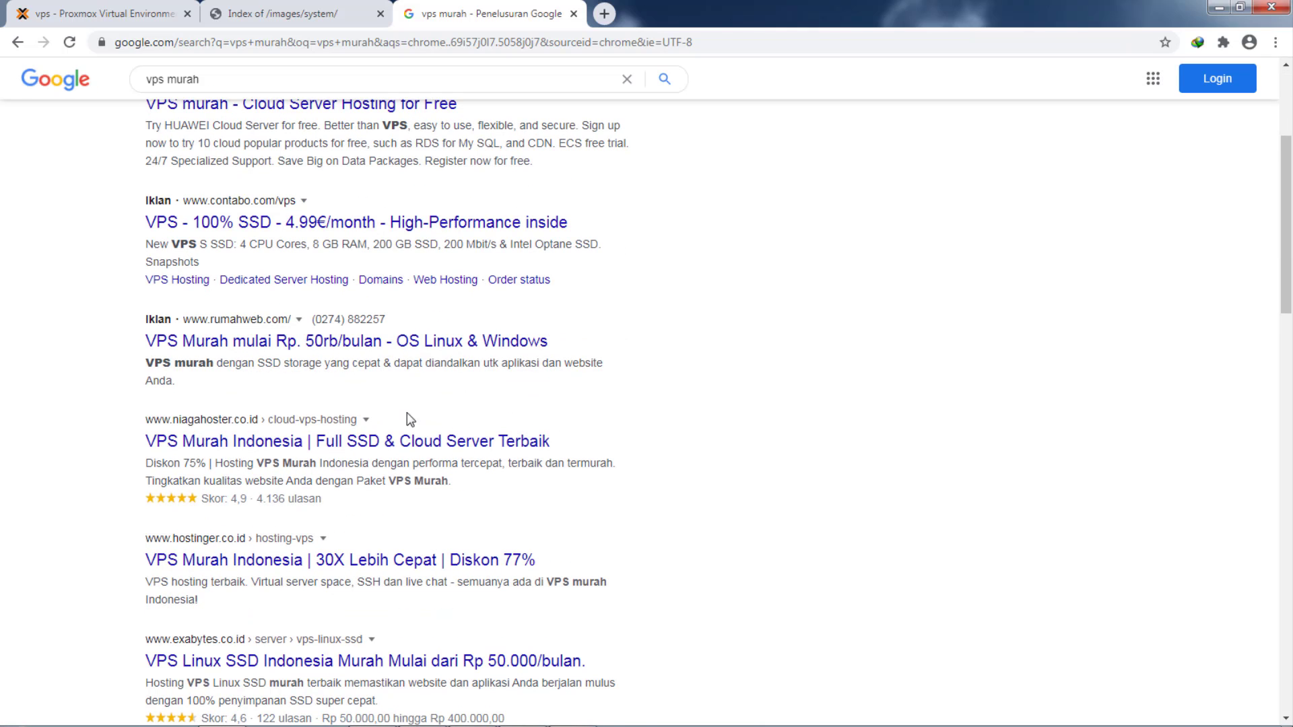
- Open Hostinger's hosting-vps page and scroll to the 'Pilih Paket VPS Hosting' price cards
click(261, 554)
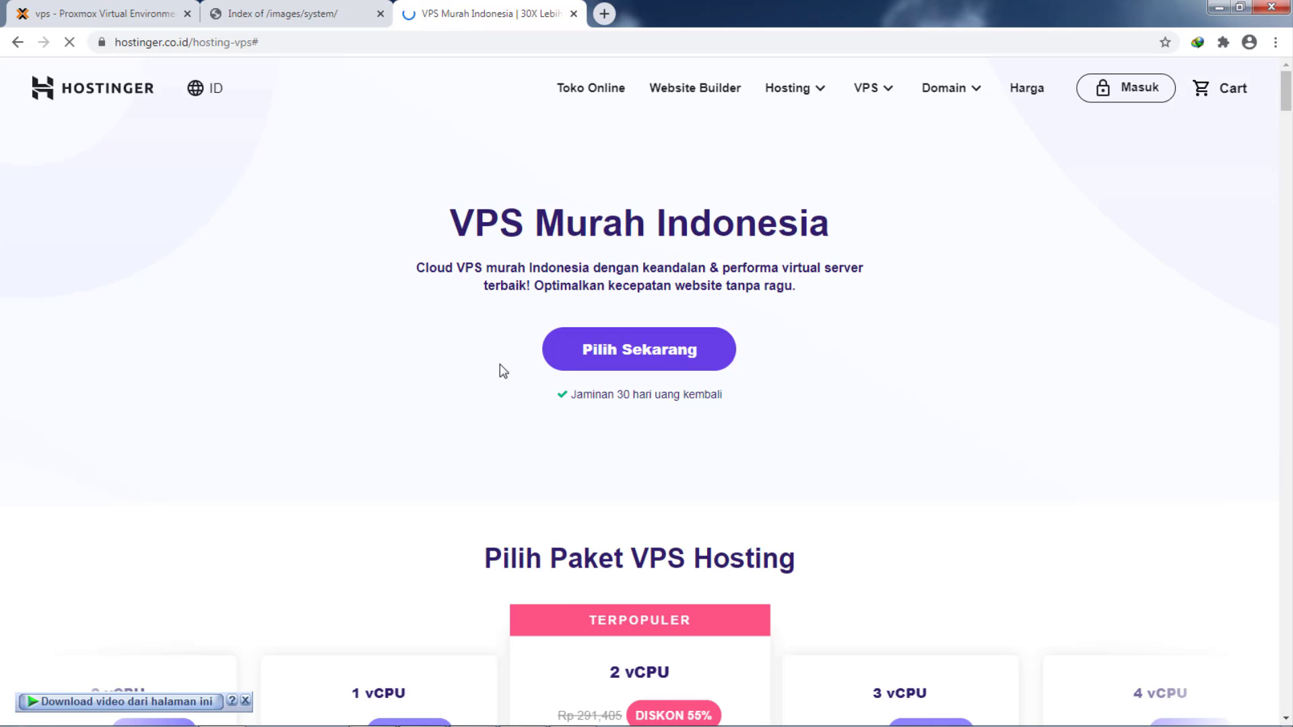
scroll(499, 345, down, 3)
scroll(499, 345, down, 2)
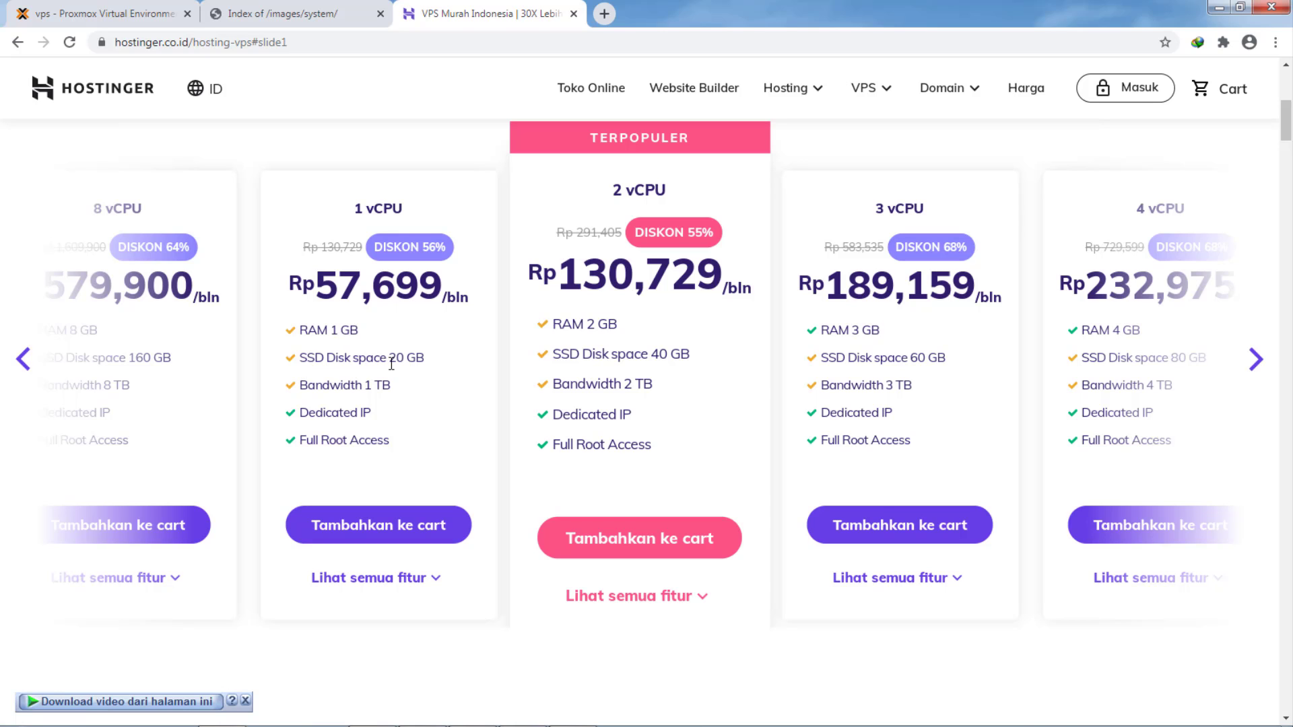
- After comparing Hostinger plan specs, raise the container's root disk from 8 to 10 GiB
click(289, 13)
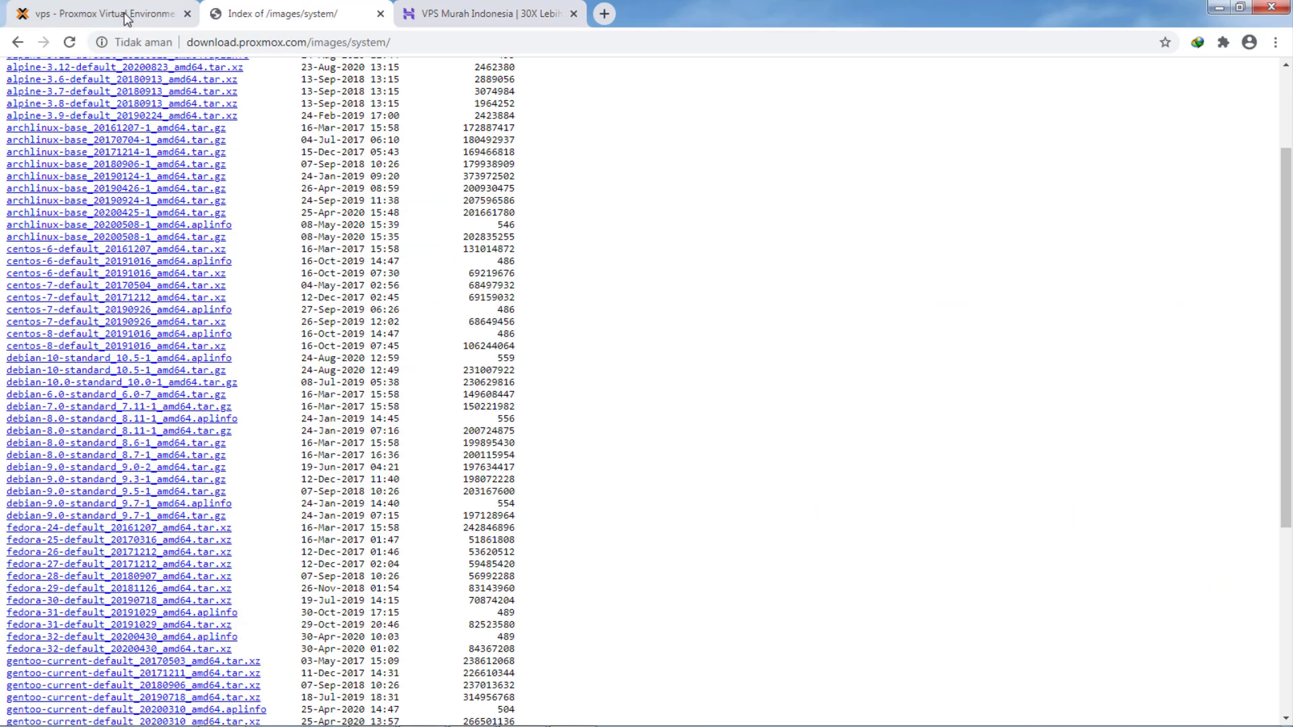
click(101, 13)
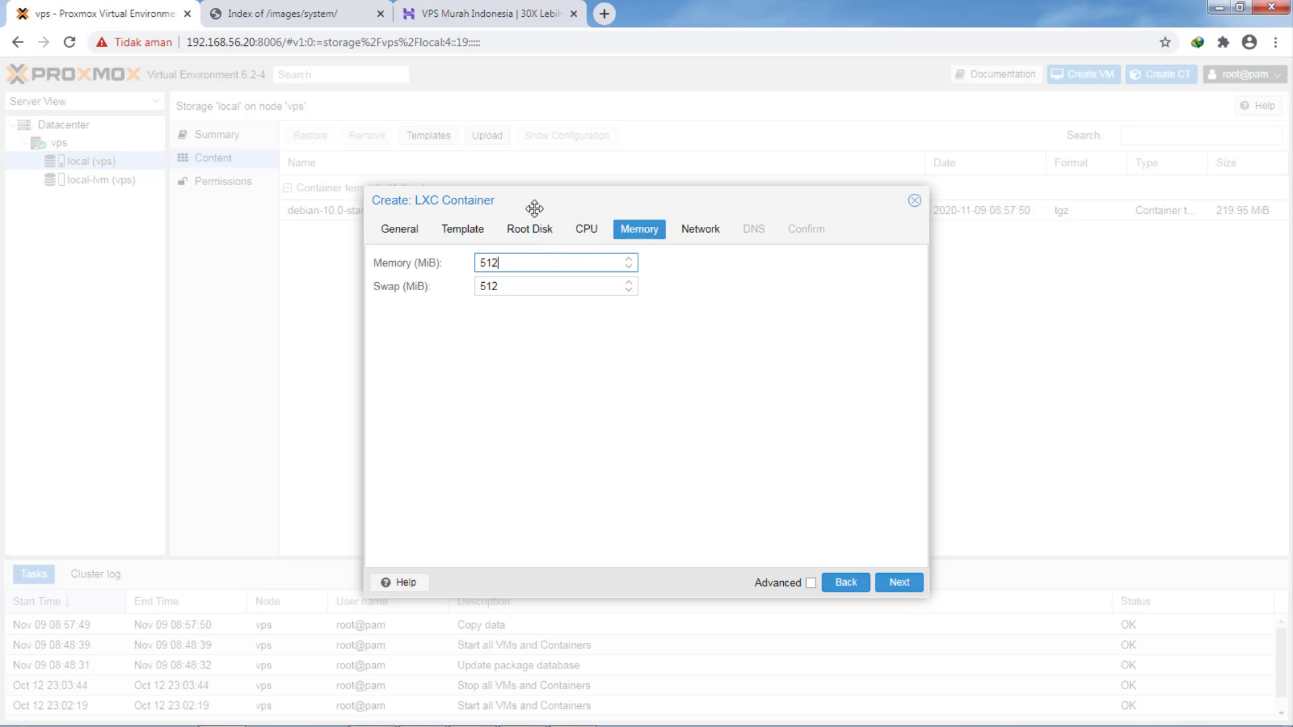
click(536, 233)
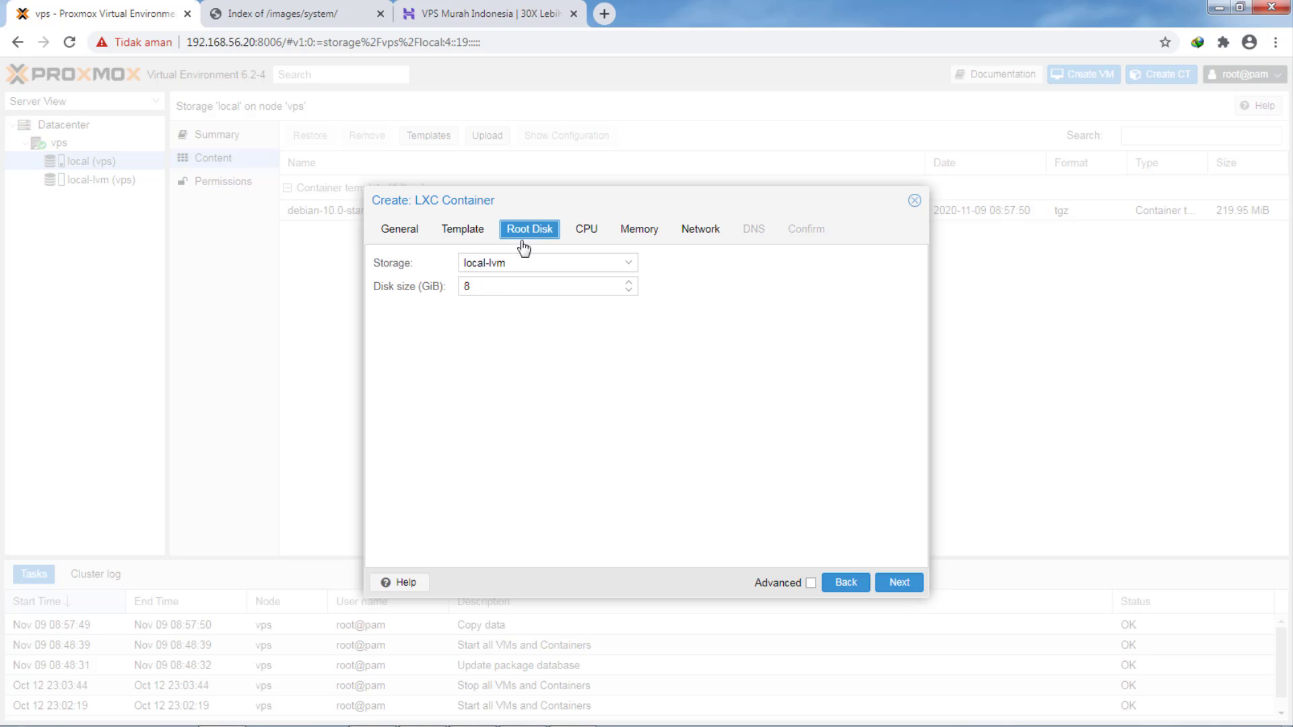
click(502, 15)
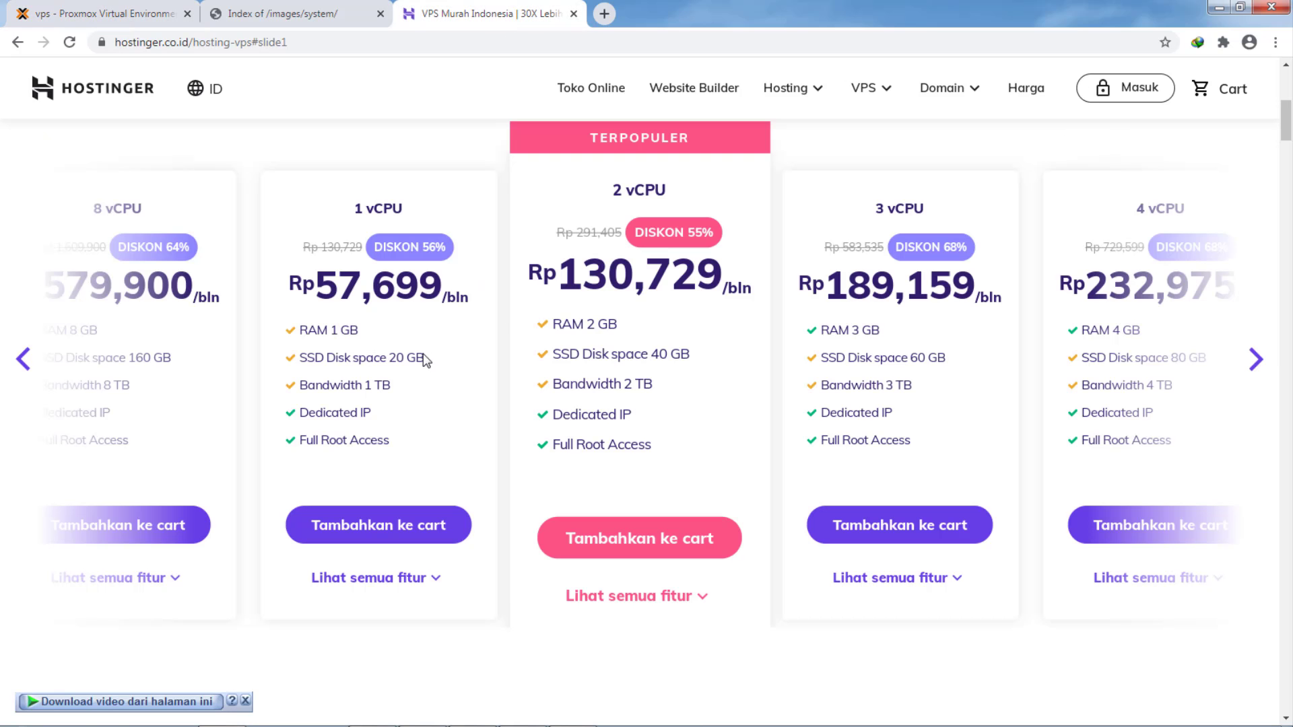
click(134, 16)
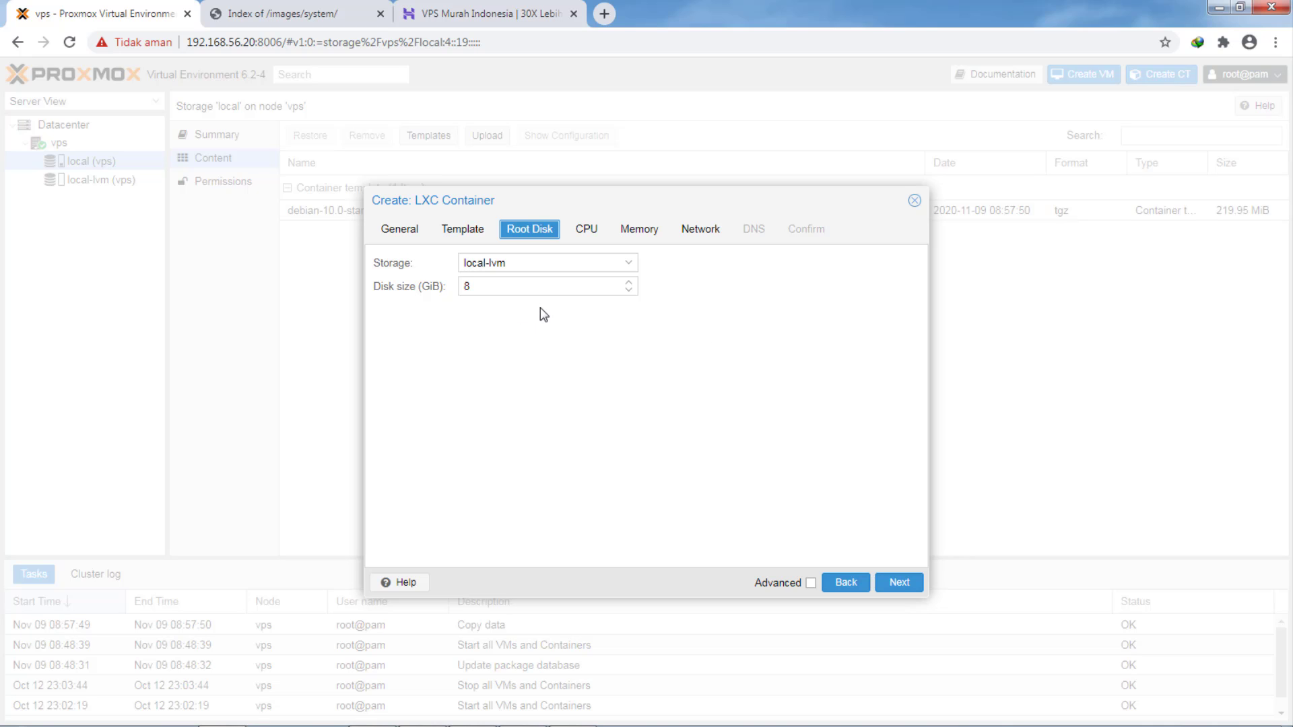
click(457, 14)
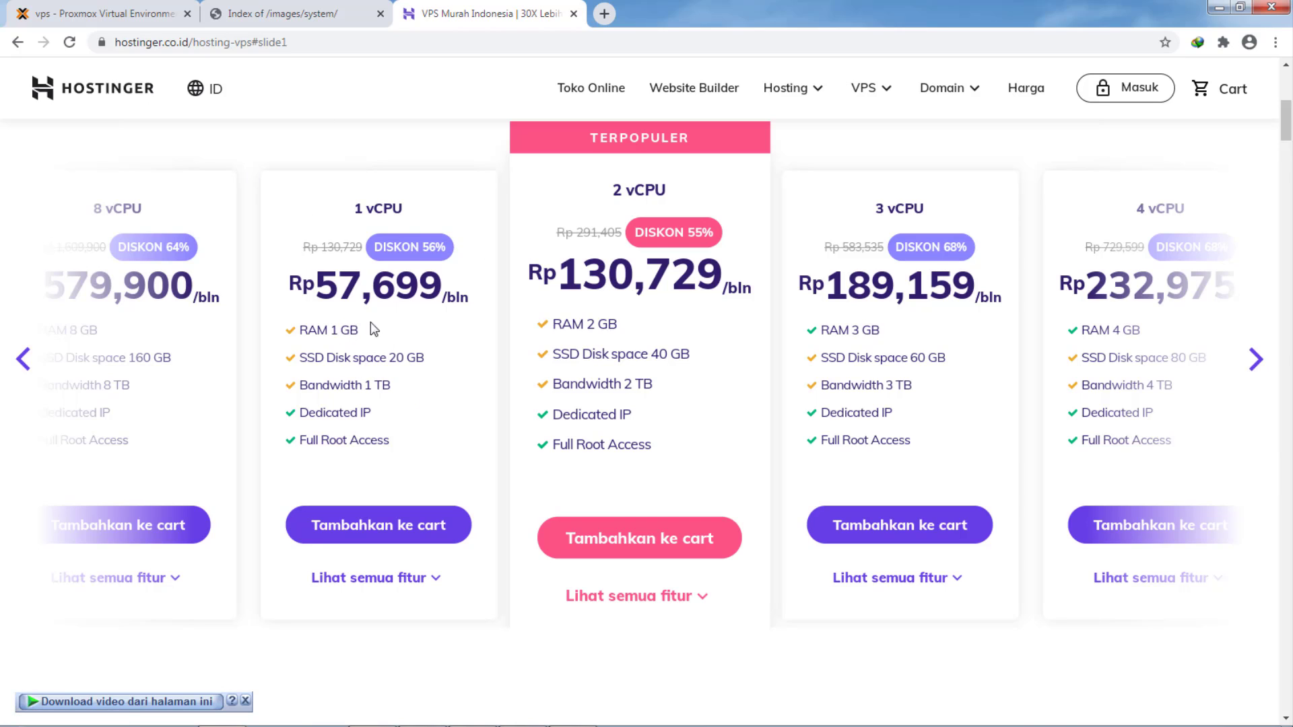
click(67, 14)
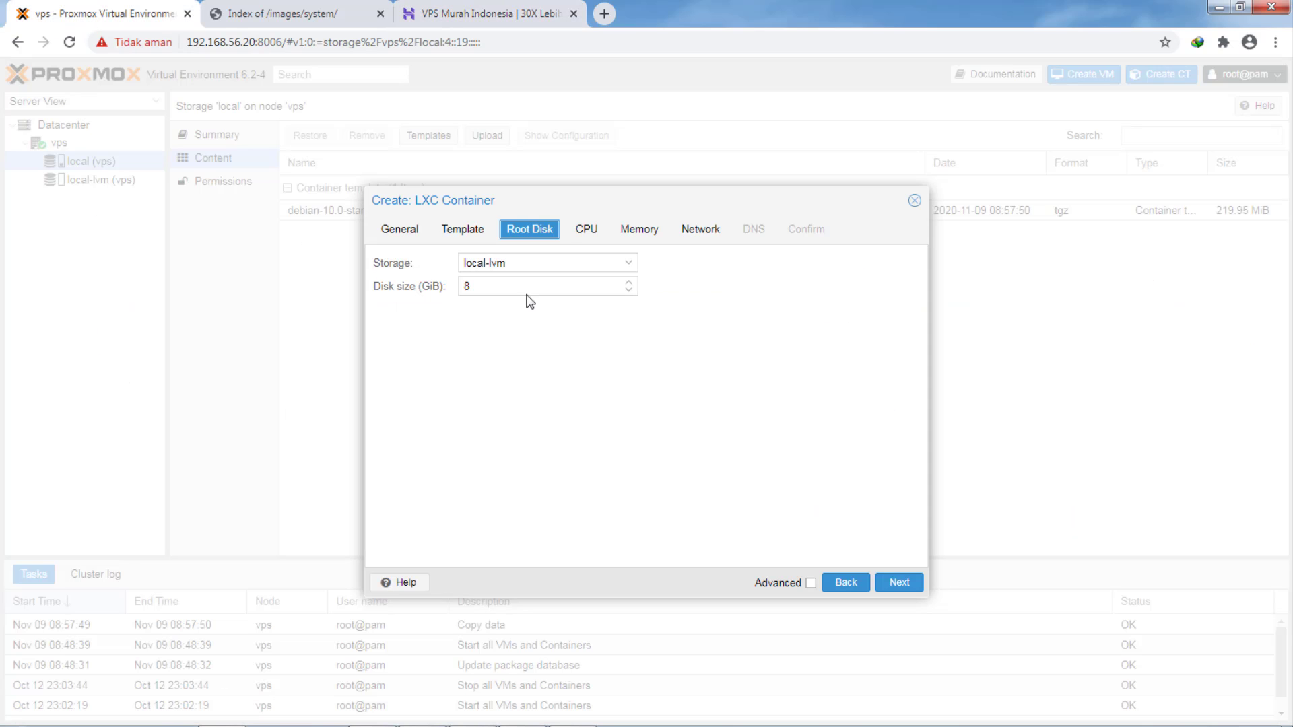
click(628, 282)
click(628, 282)
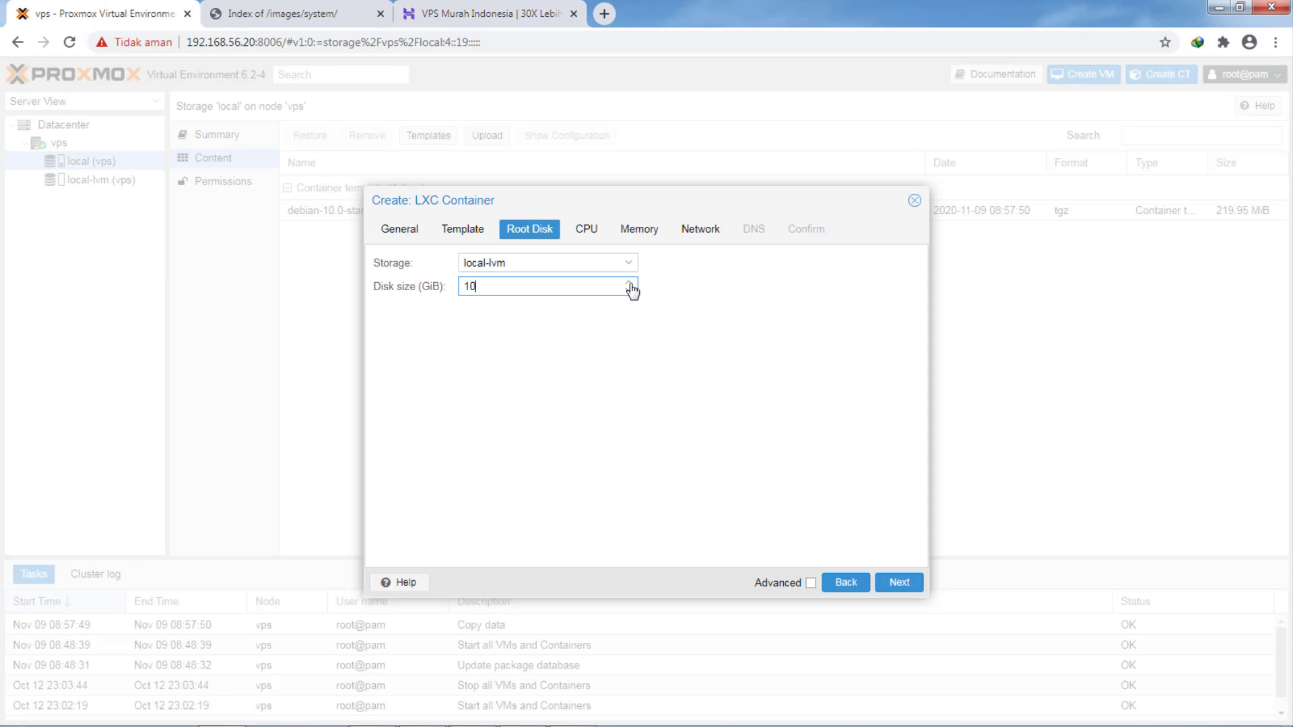
click(585, 233)
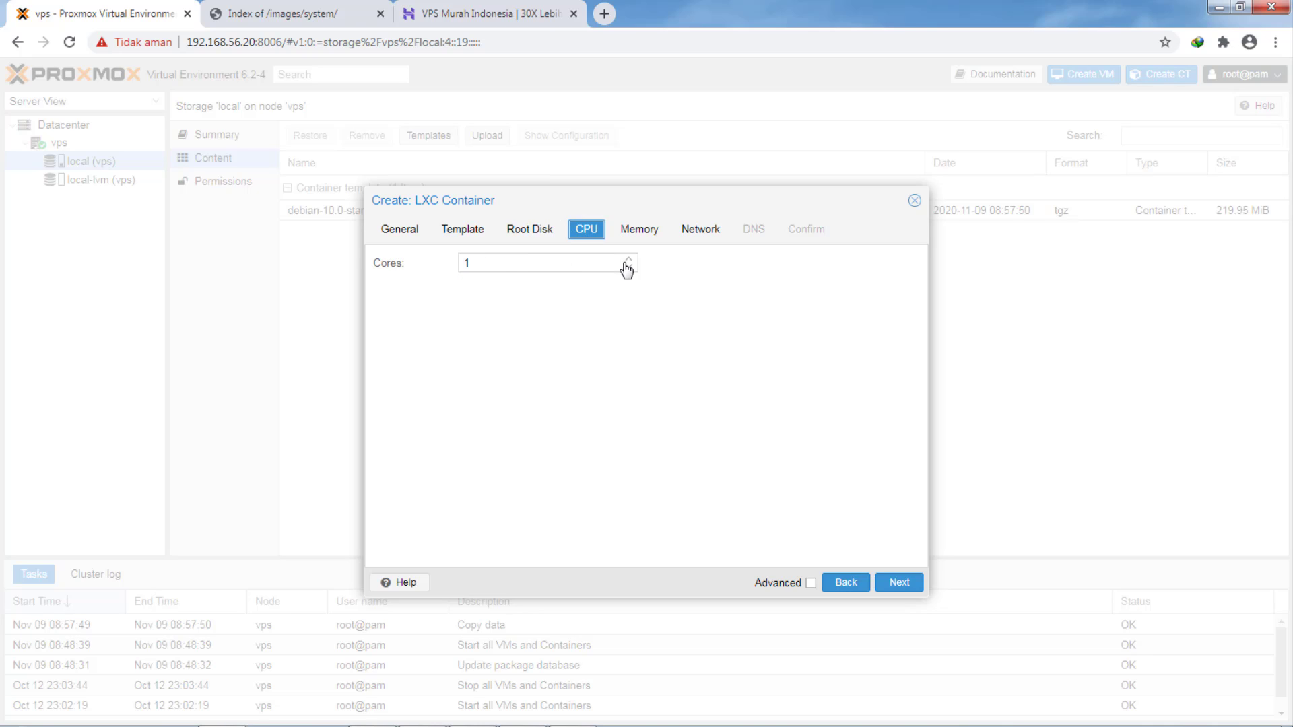
- Set the container's memory to 1024 MiB and swap to 512 MiB, then go to Network
click(640, 234)
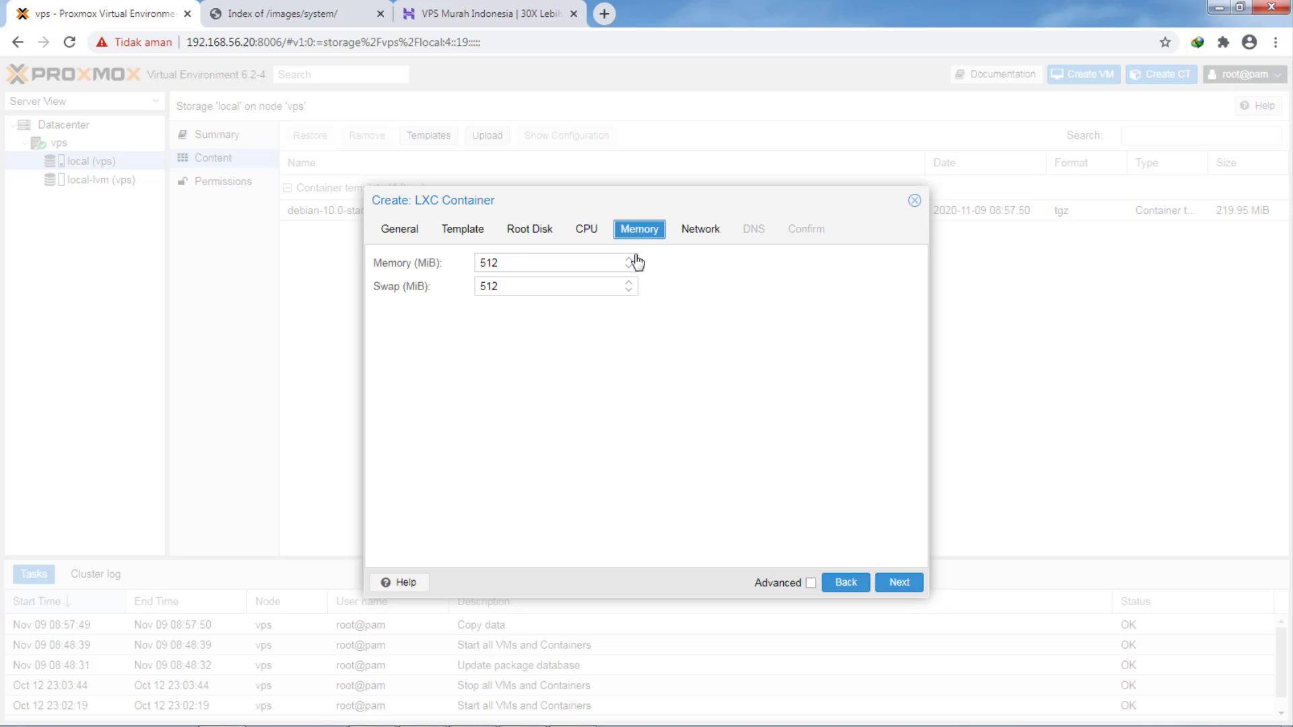
click(629, 259)
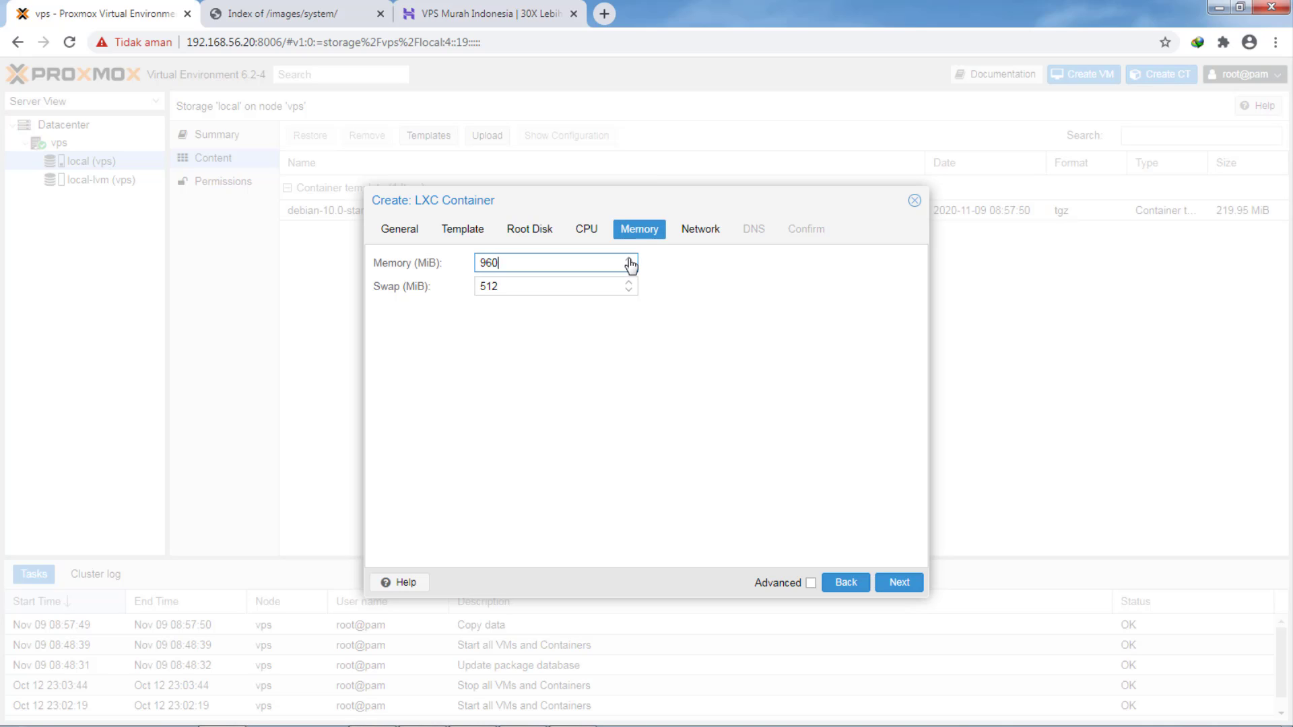
click(629, 259)
click(629, 266)
click(629, 283)
click(629, 283)
click(629, 283)
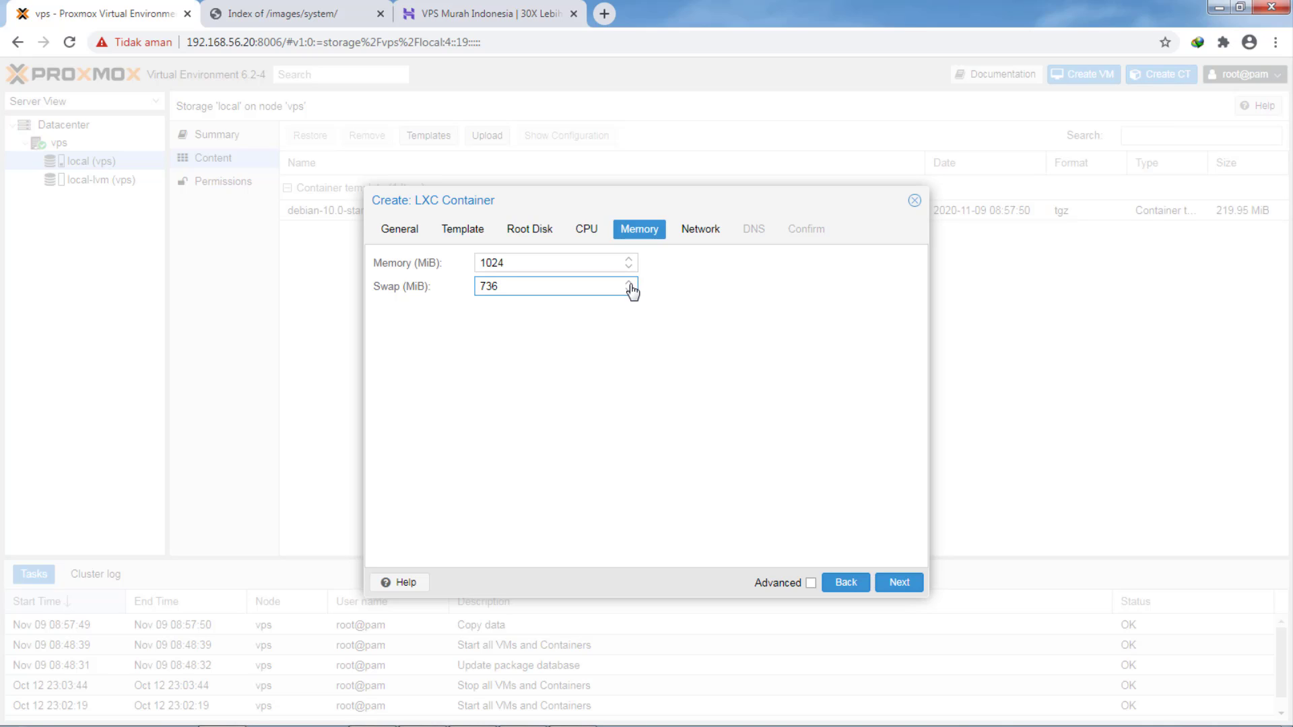
click(629, 291)
click(629, 291)
click(628, 291)
click(628, 291)
click(629, 291)
click(696, 231)
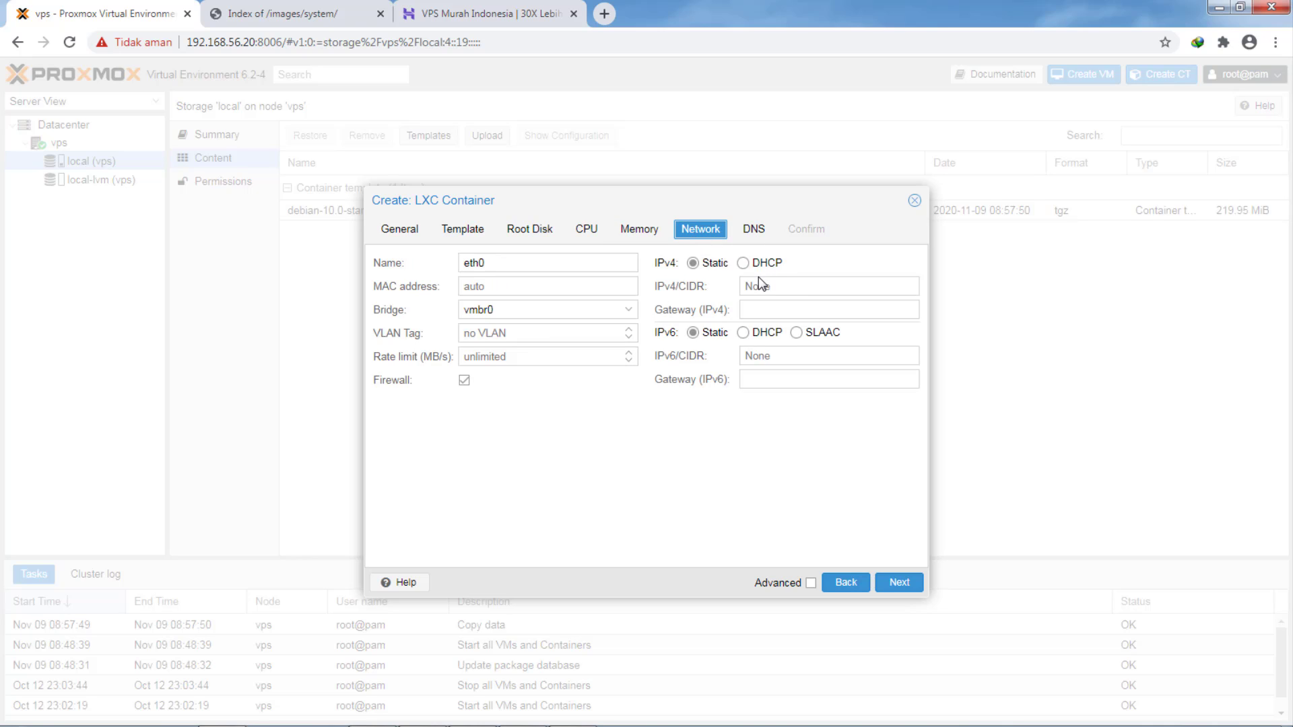
- Enter the static IPv4/CIDR address 192.168.56.25/24 for eth0
click(759, 282)
text(192.168.56.)
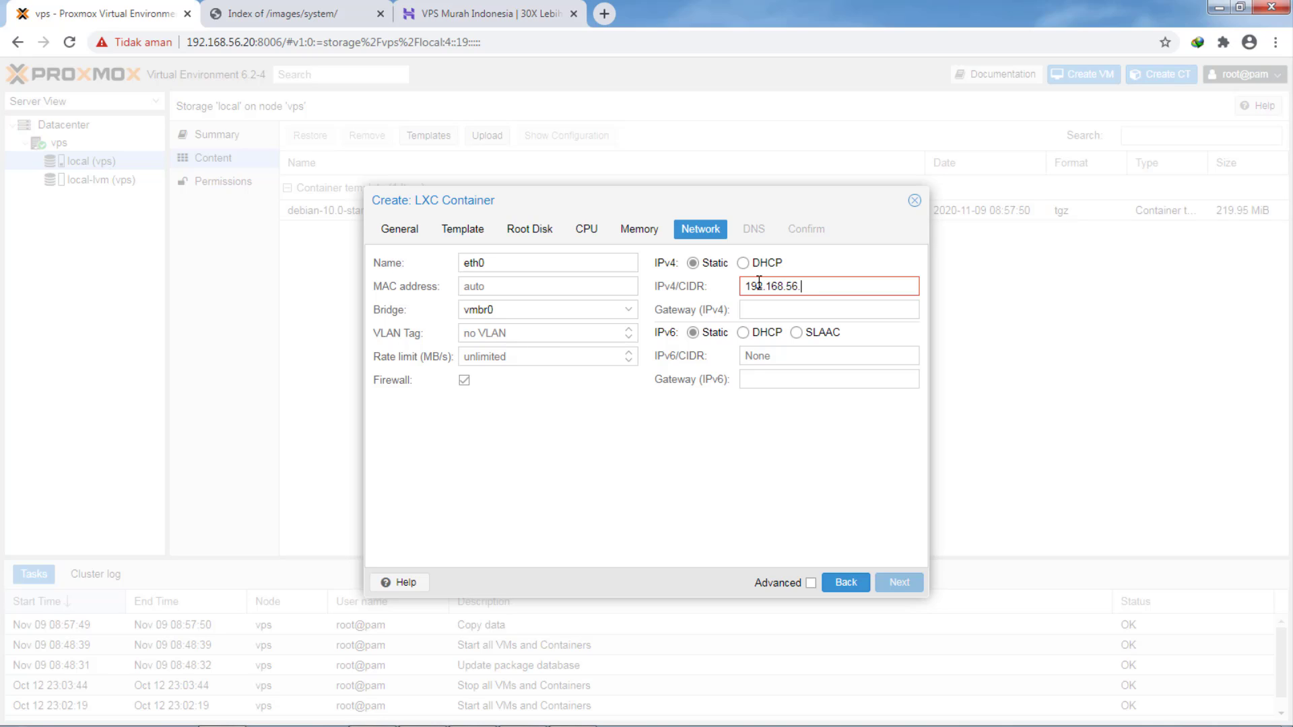
text(/24)
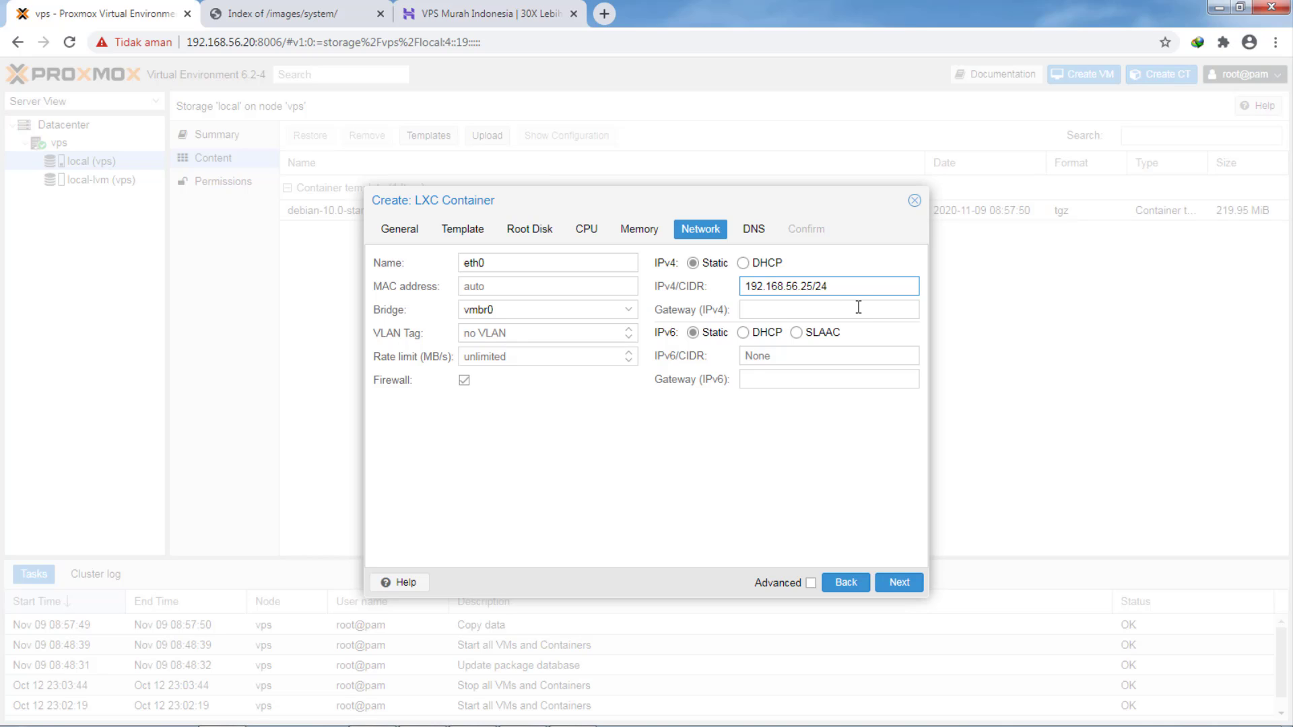
- Set the IPv4 gateway to 192.168.56.1, correcting the mistyped digits
click(821, 309)
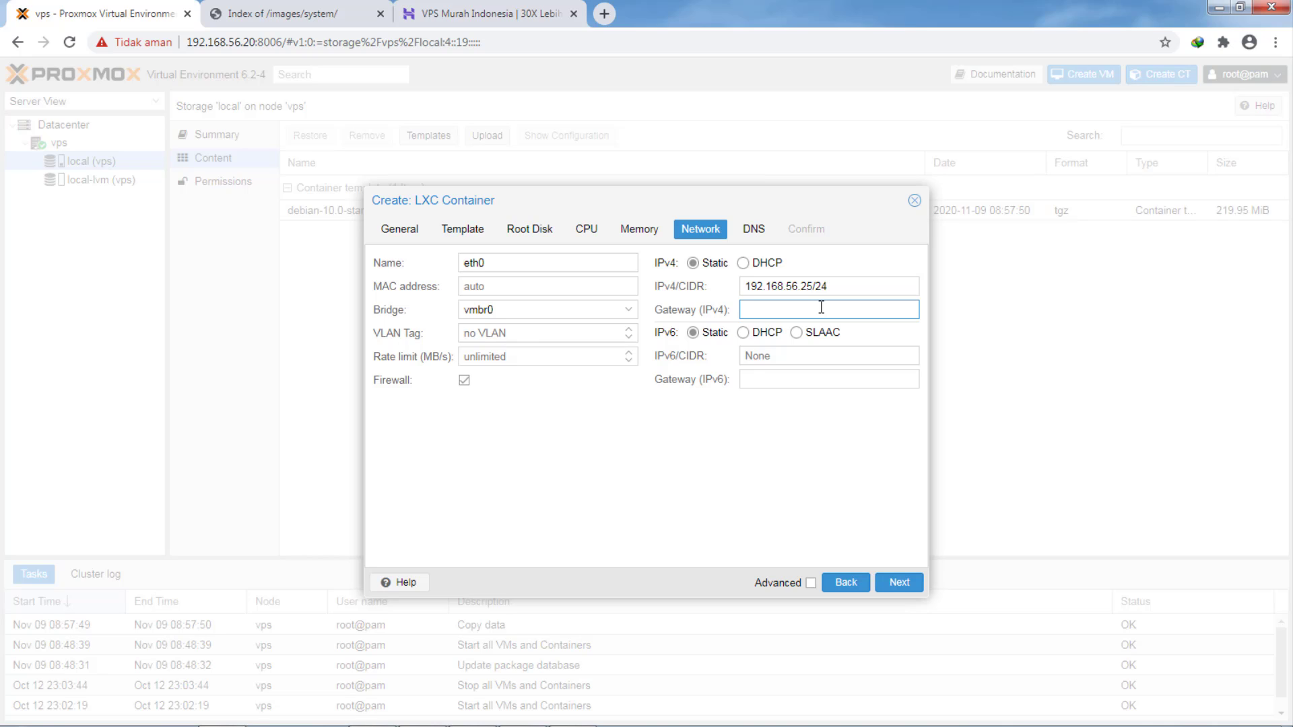
text(192.15)
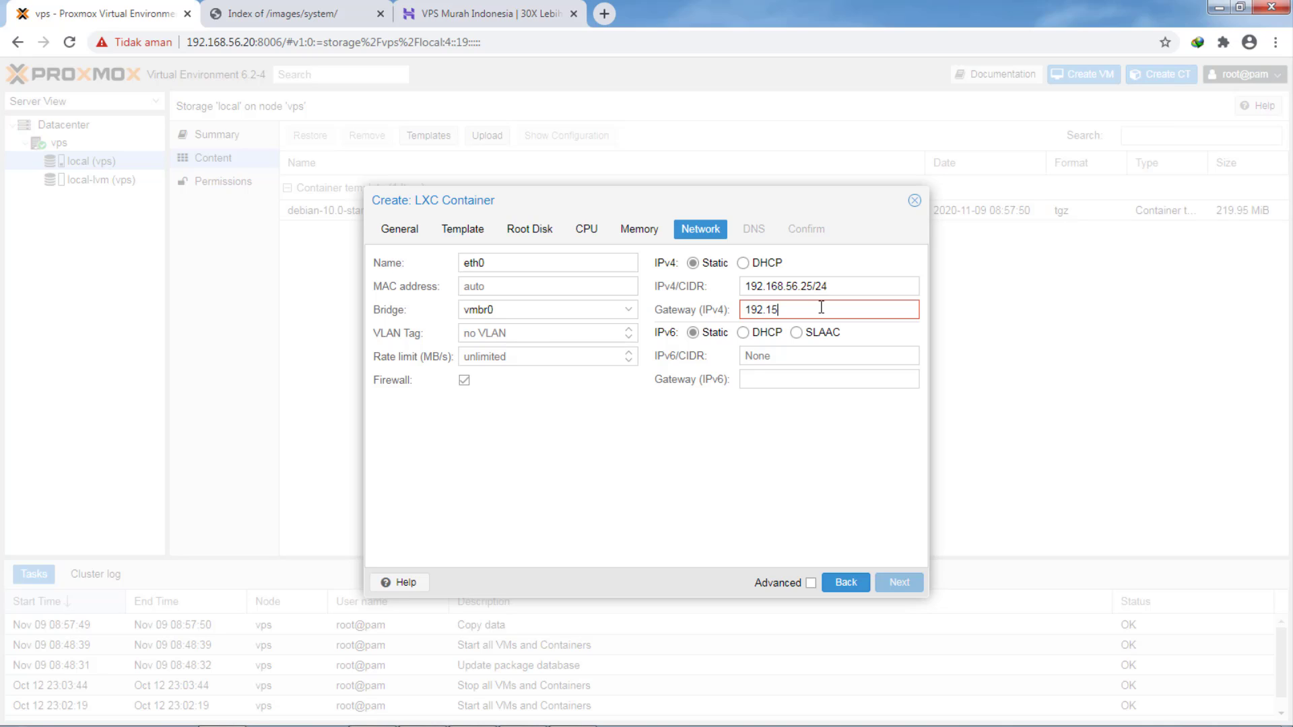
key(BackSpace)
text(68.)
text(56.20)
text(.1)
key(BackSpace)
key(BackSpace)
key(BackSpace)
key(BackSpace)
text(1)
click(860, 290)
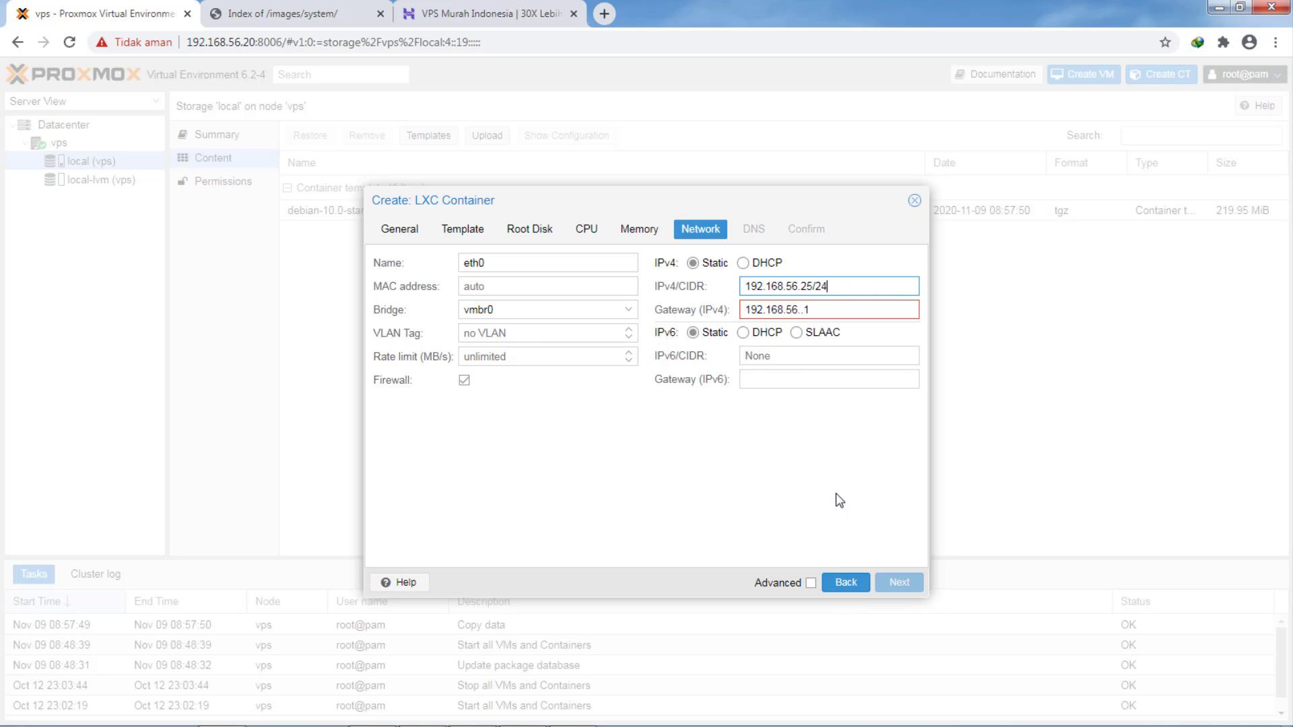
mouse_move(827, 308)
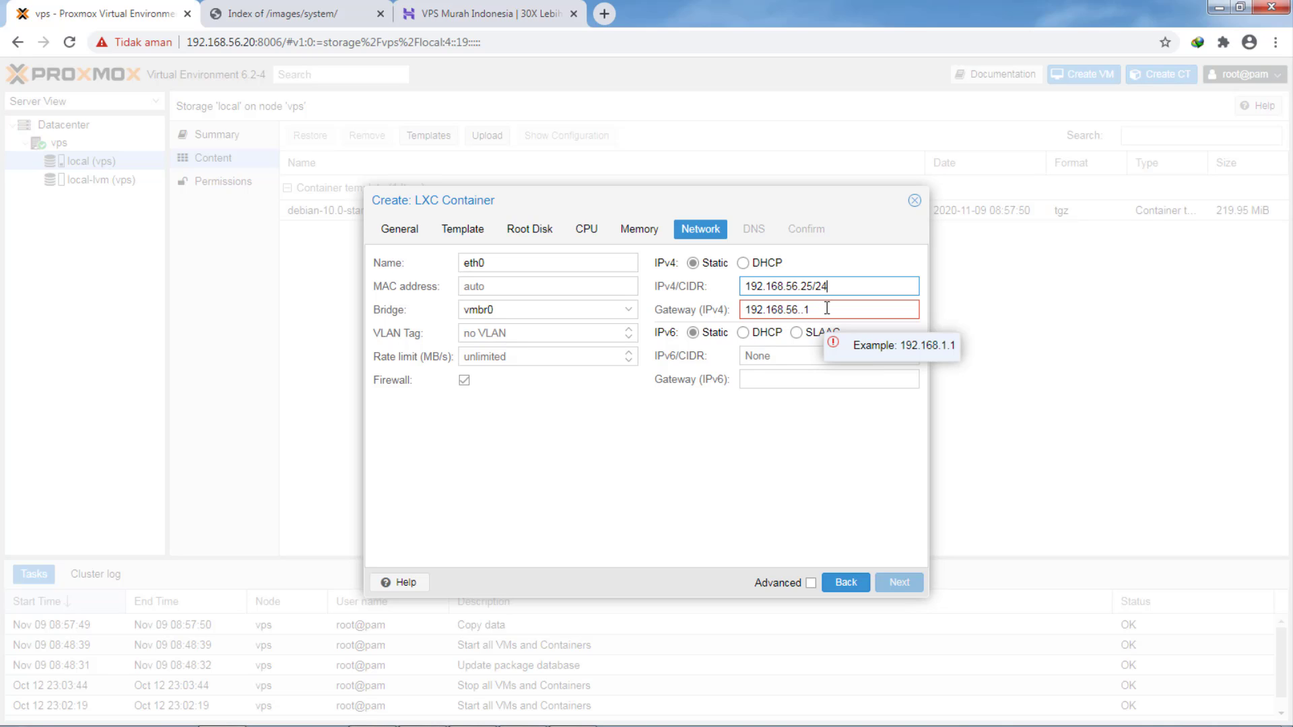
click(804, 309)
key(BackSpace)
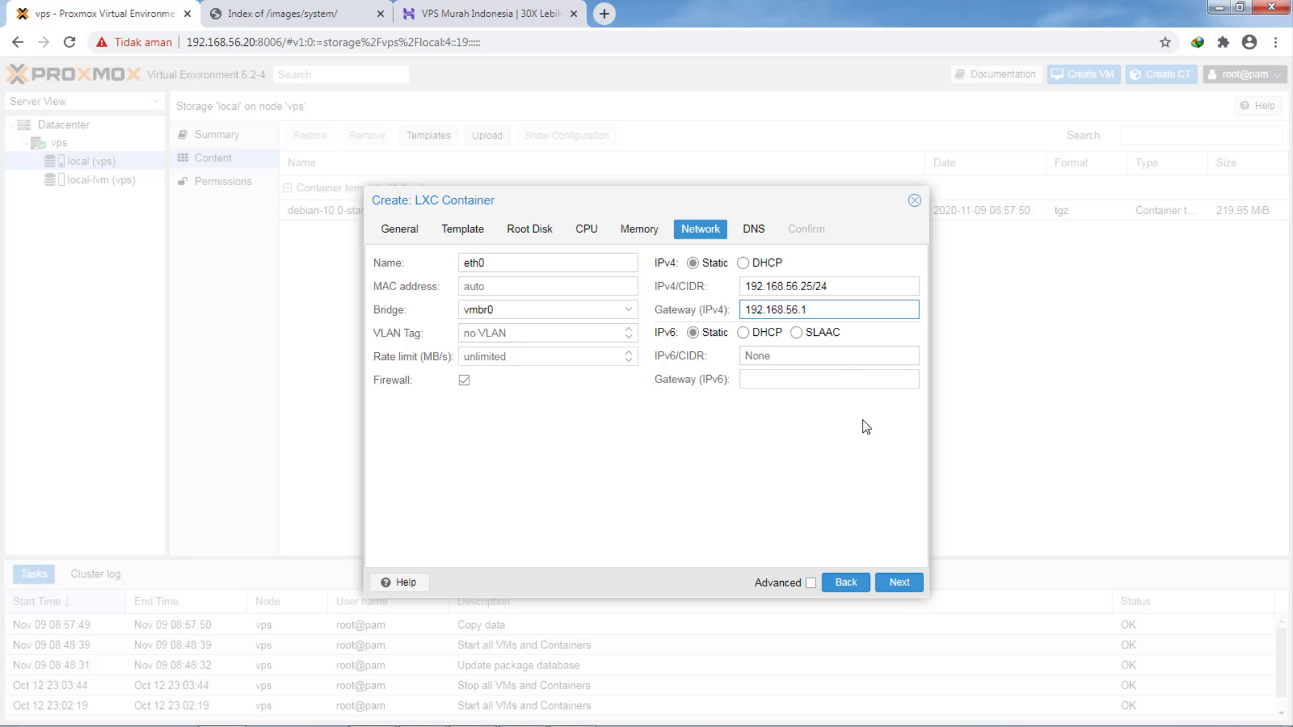
- Set DNS domain tkj.com and DNS server 192.168.56.1, then advance to the Confirm summary
click(899, 582)
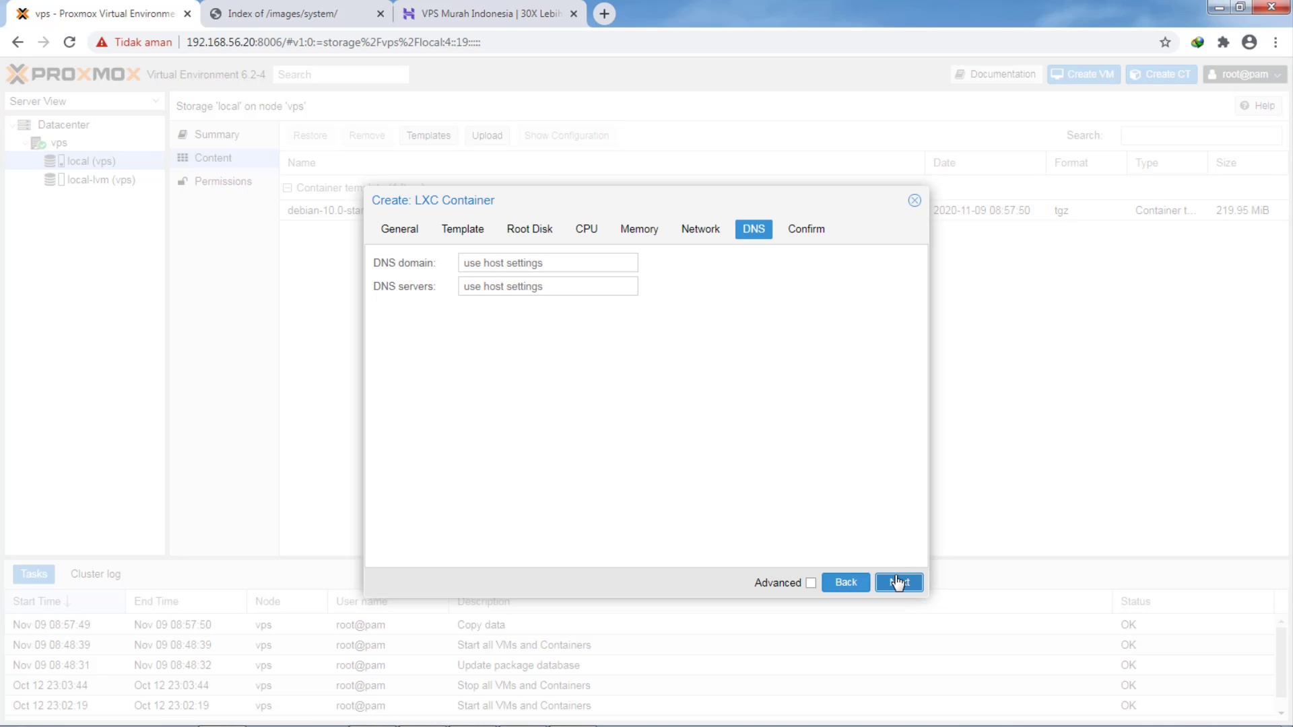
click(525, 264)
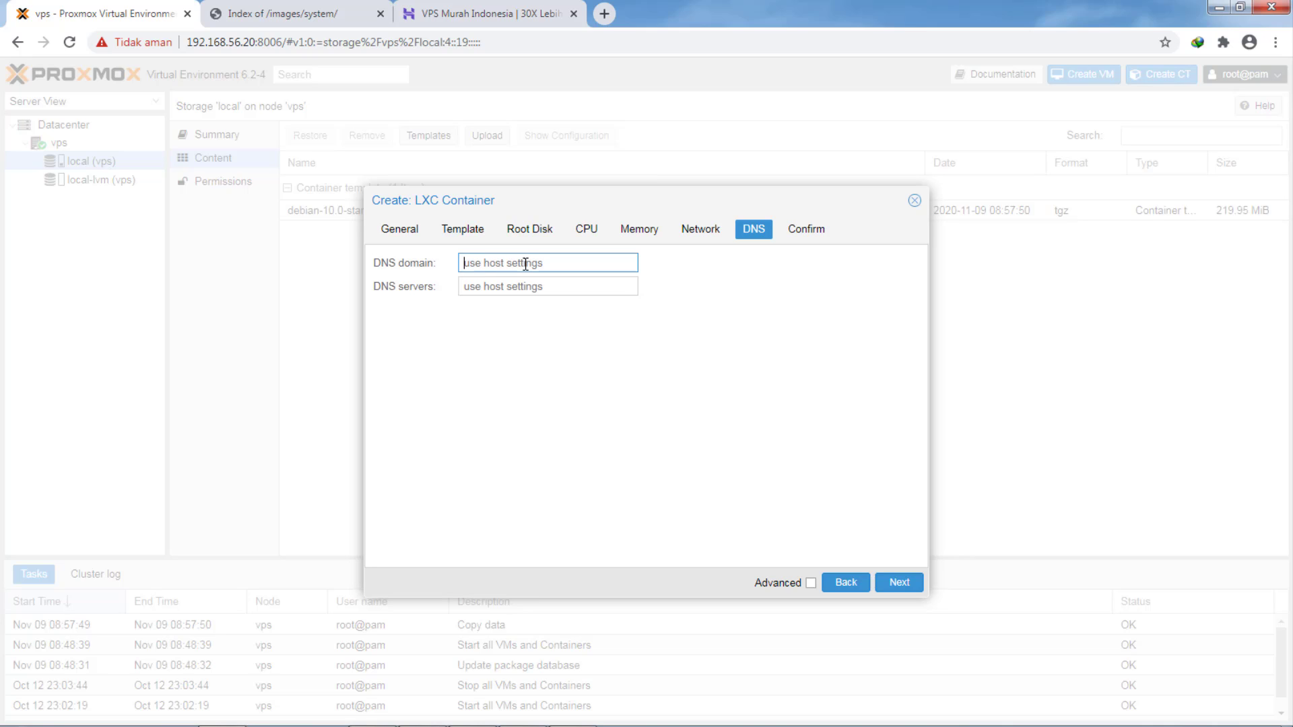
text(tkj.com)
double_click(525, 263)
click(519, 286)
text(192)
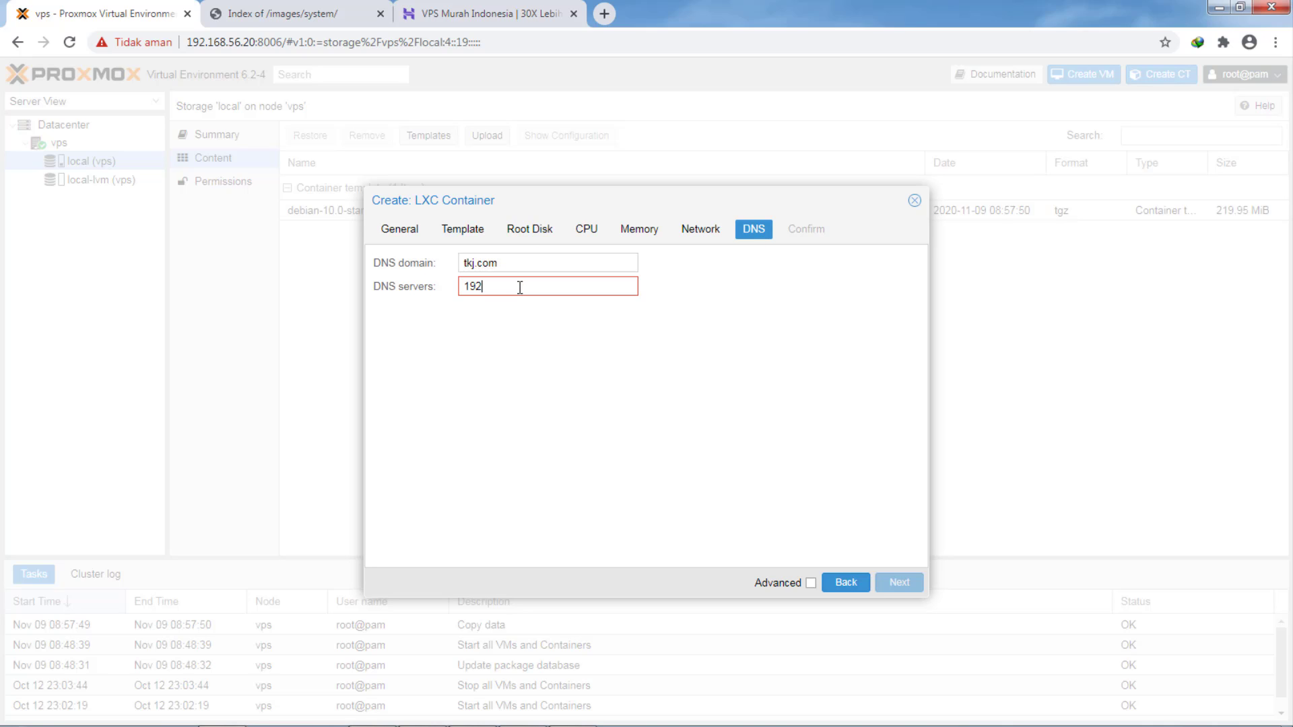
text(.168.56.1)
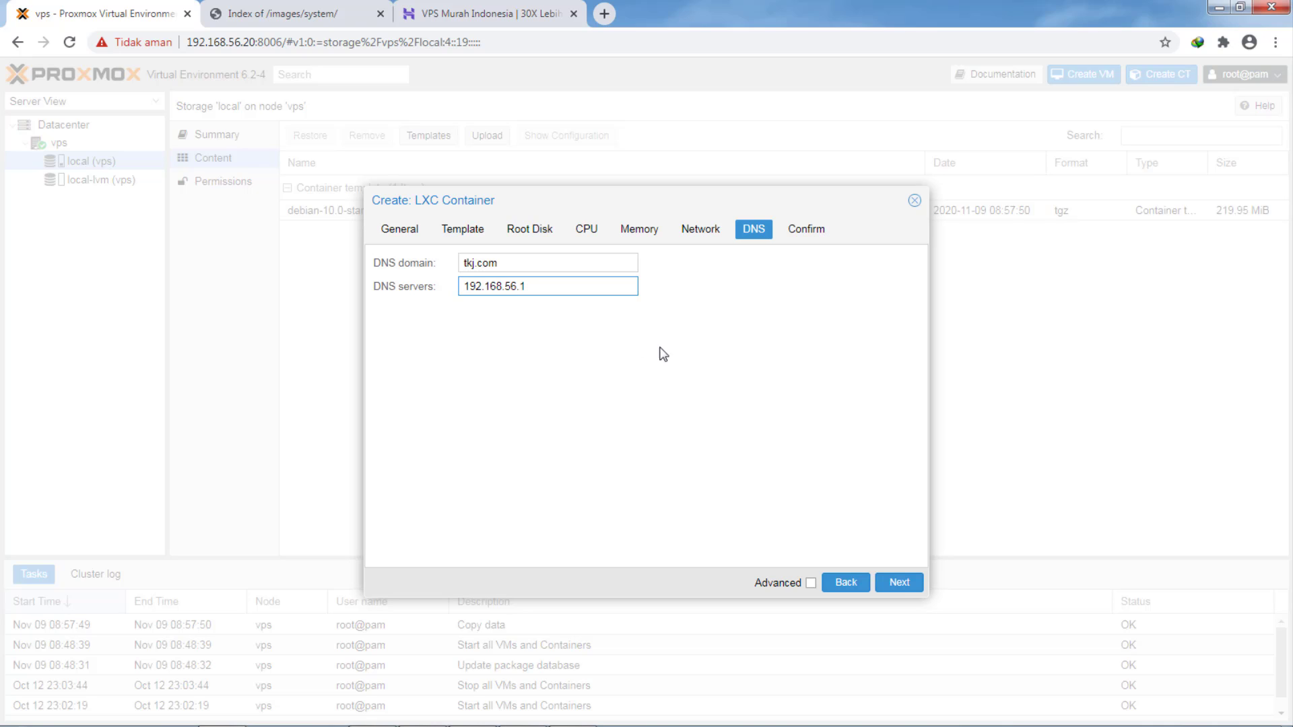
click(892, 584)
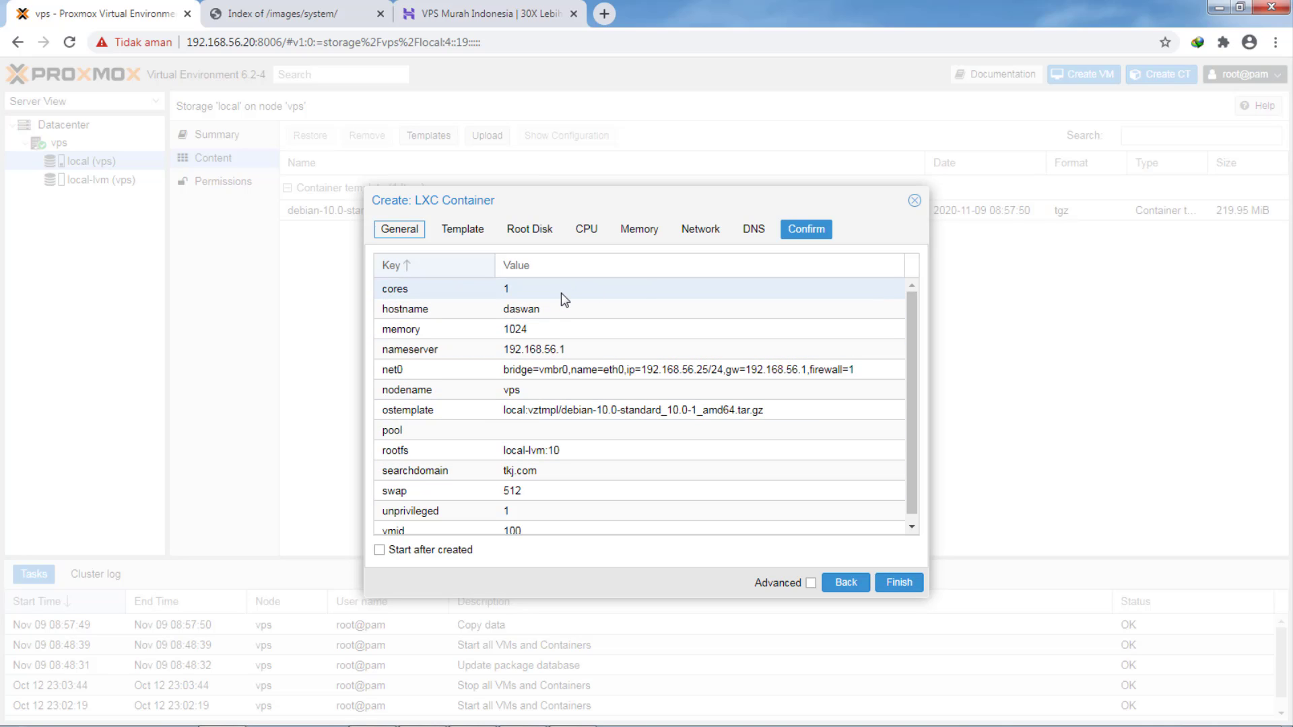
- Review the summary and finish creating container 100 (daswan) from the debian-10 template
scroll(560, 289, down, 1)
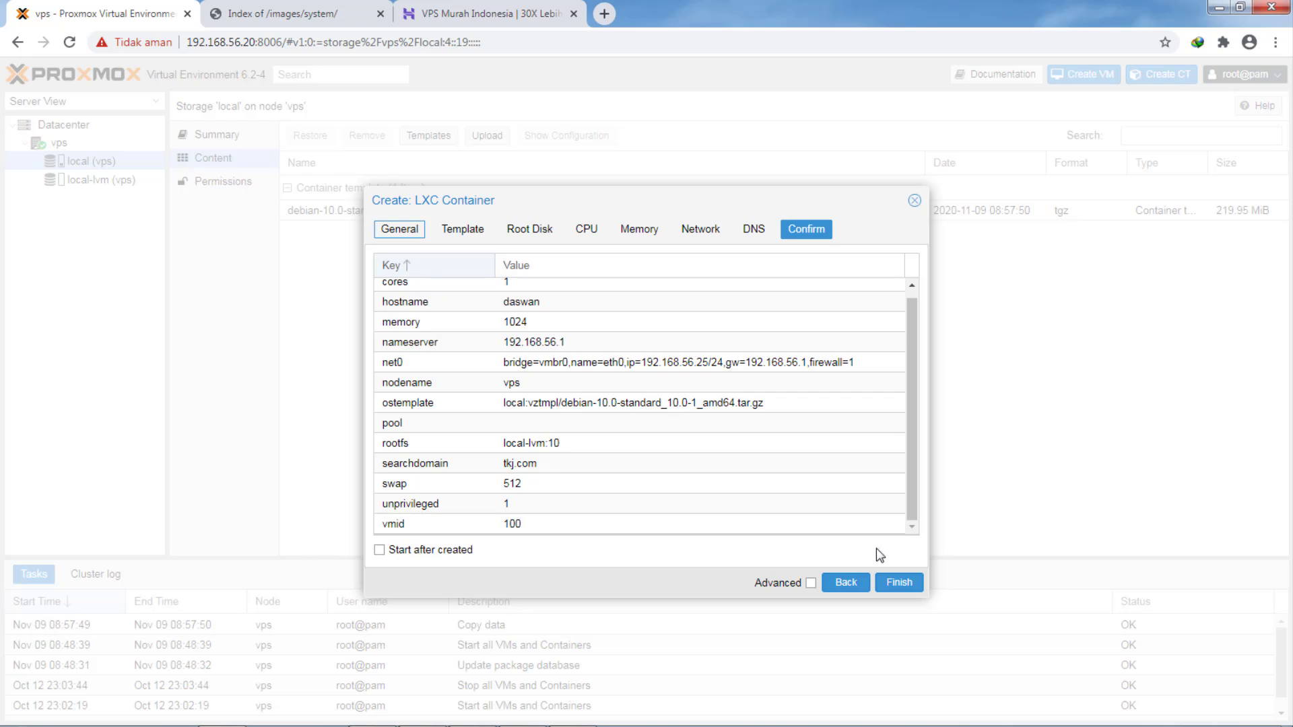
click(902, 583)
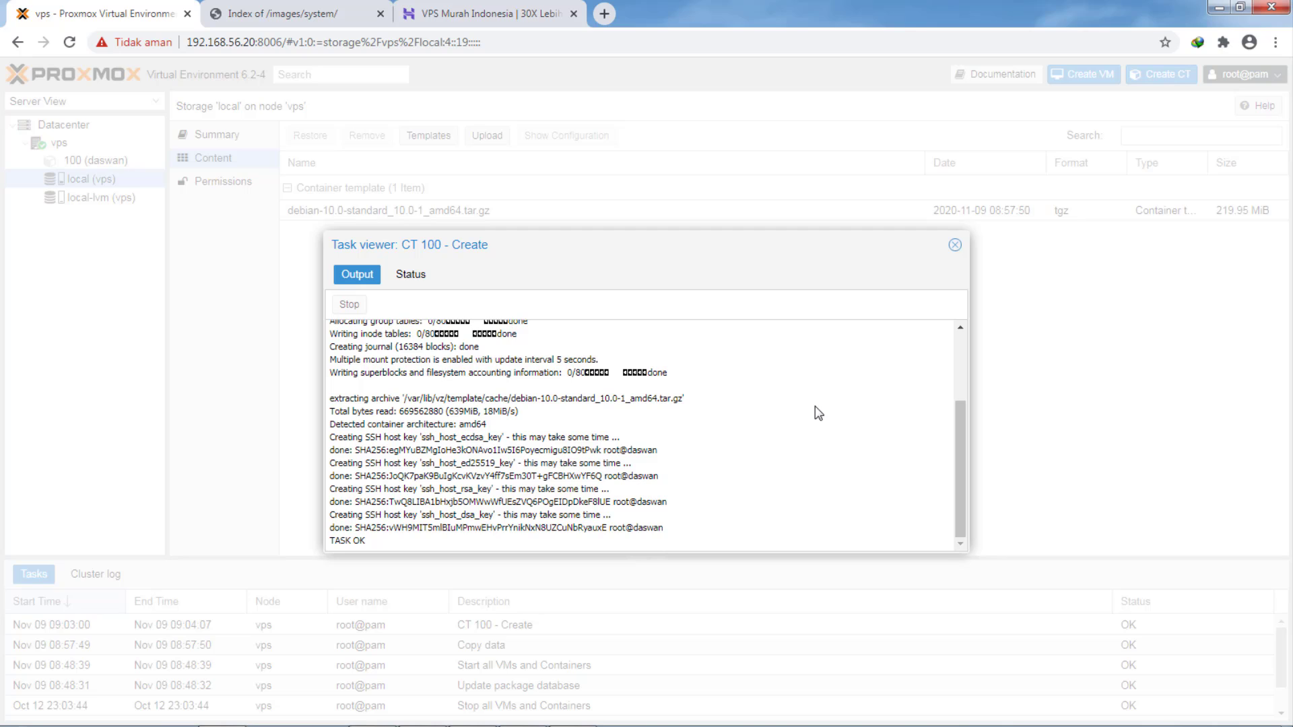
- Start container 100 (daswan) and bring up its console at the login prompt
click(955, 246)
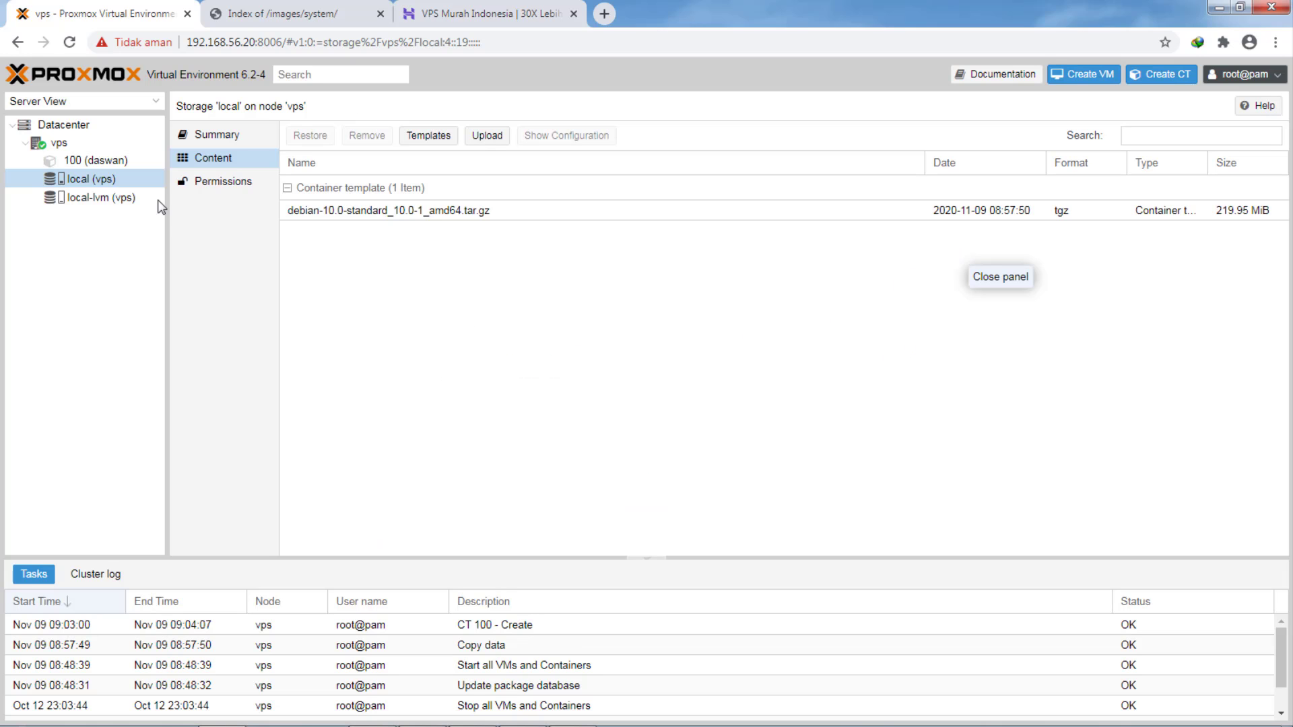
click(96, 163)
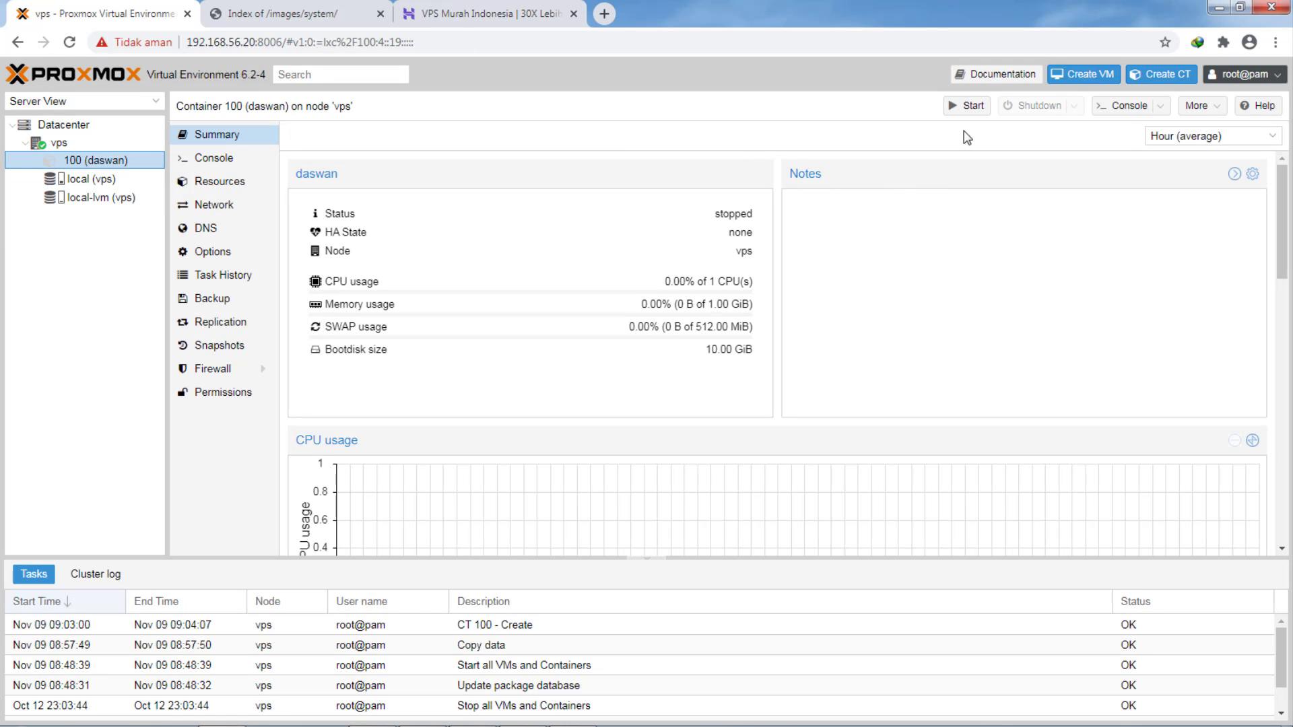
click(968, 107)
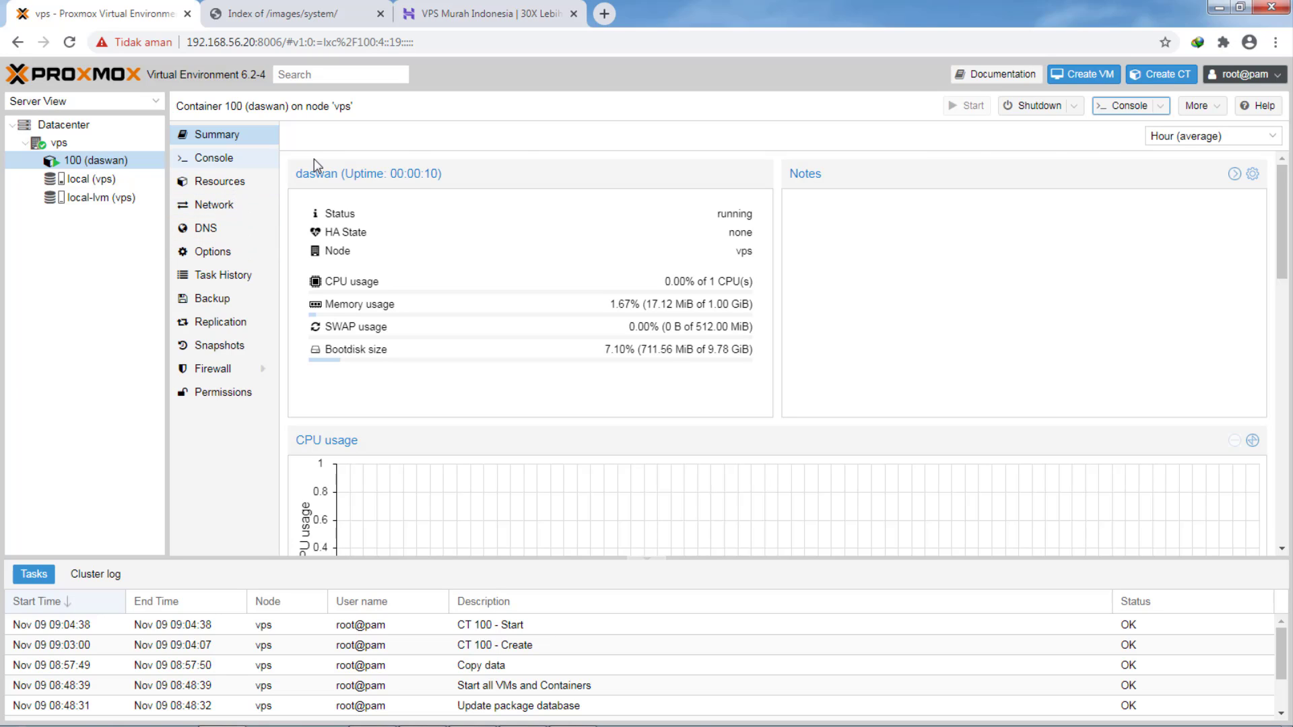
click(209, 165)
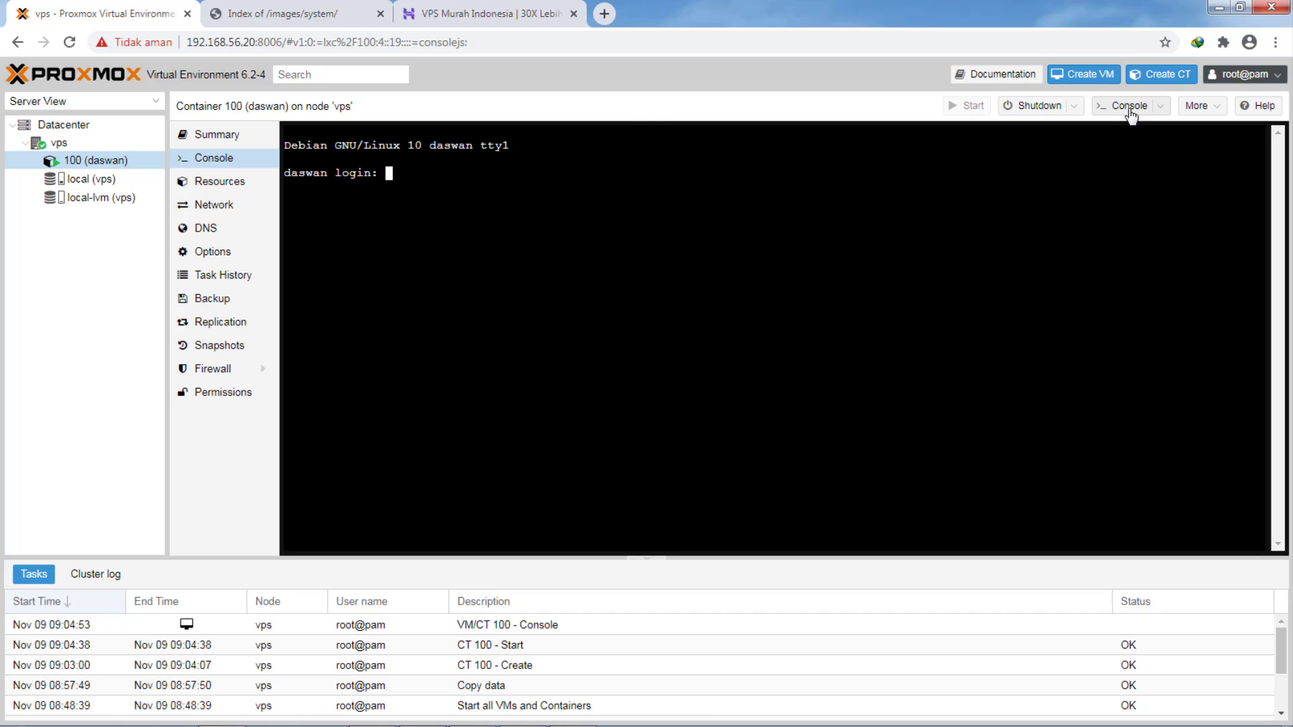
- Close the popup console and enter root as the login name in the embedded console
click(1124, 106)
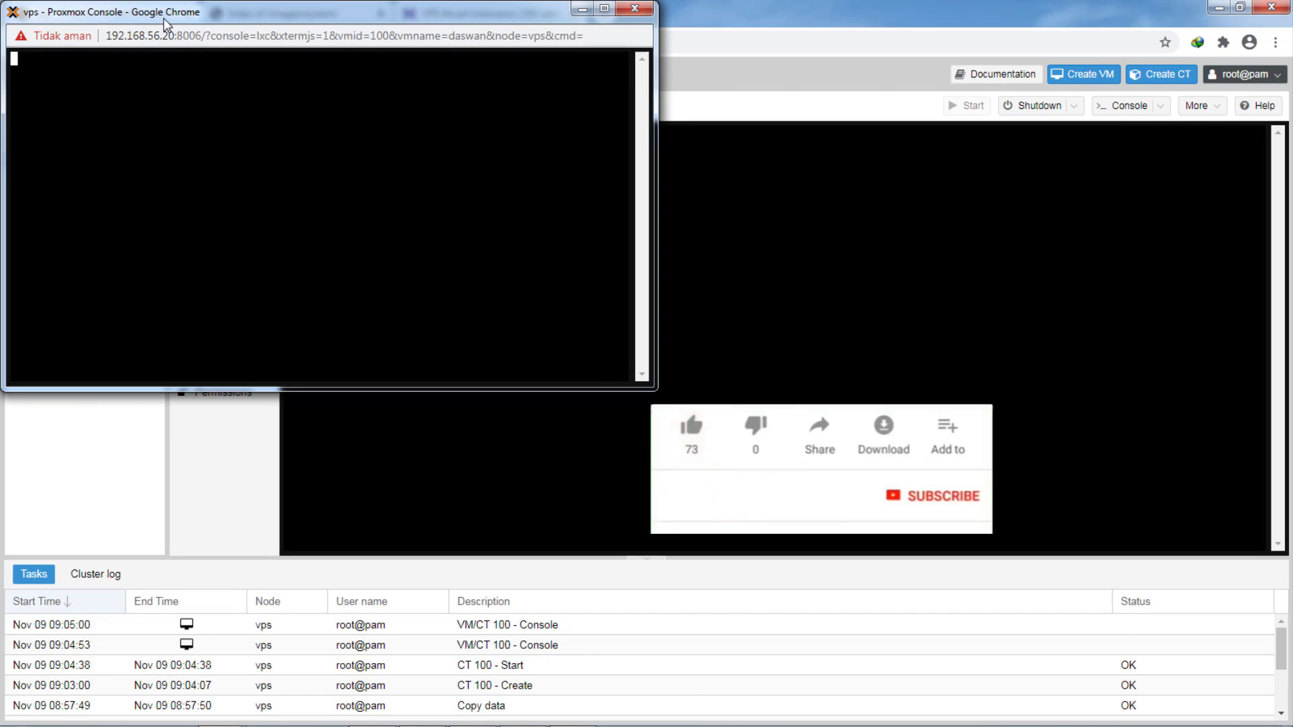
drag(190, 18, 480, 79)
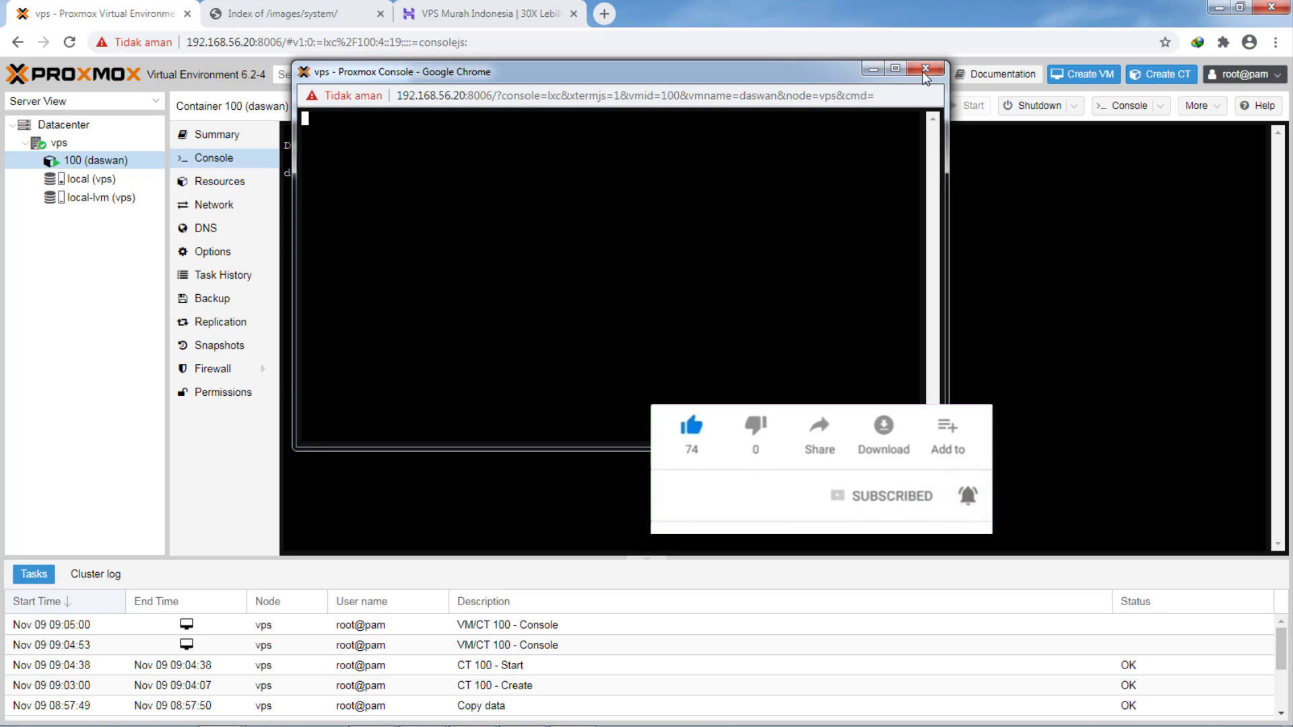
click(925, 68)
click(390, 174)
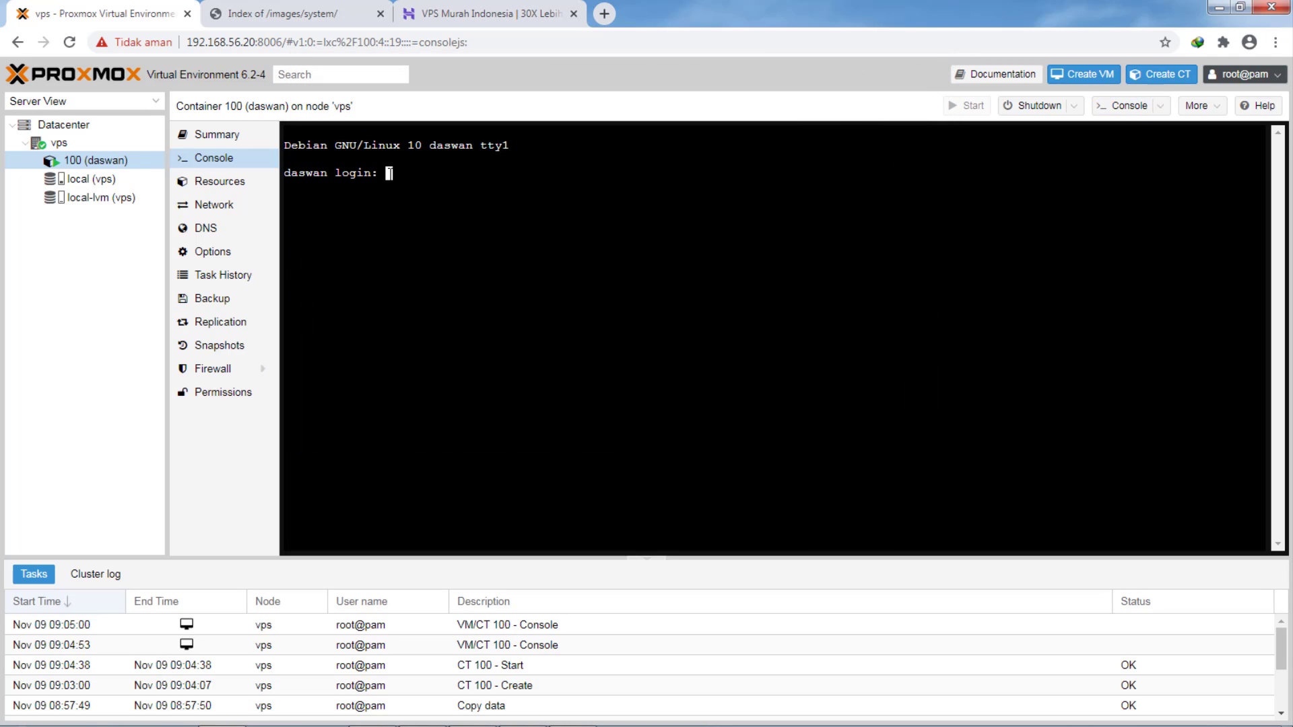
text(r)
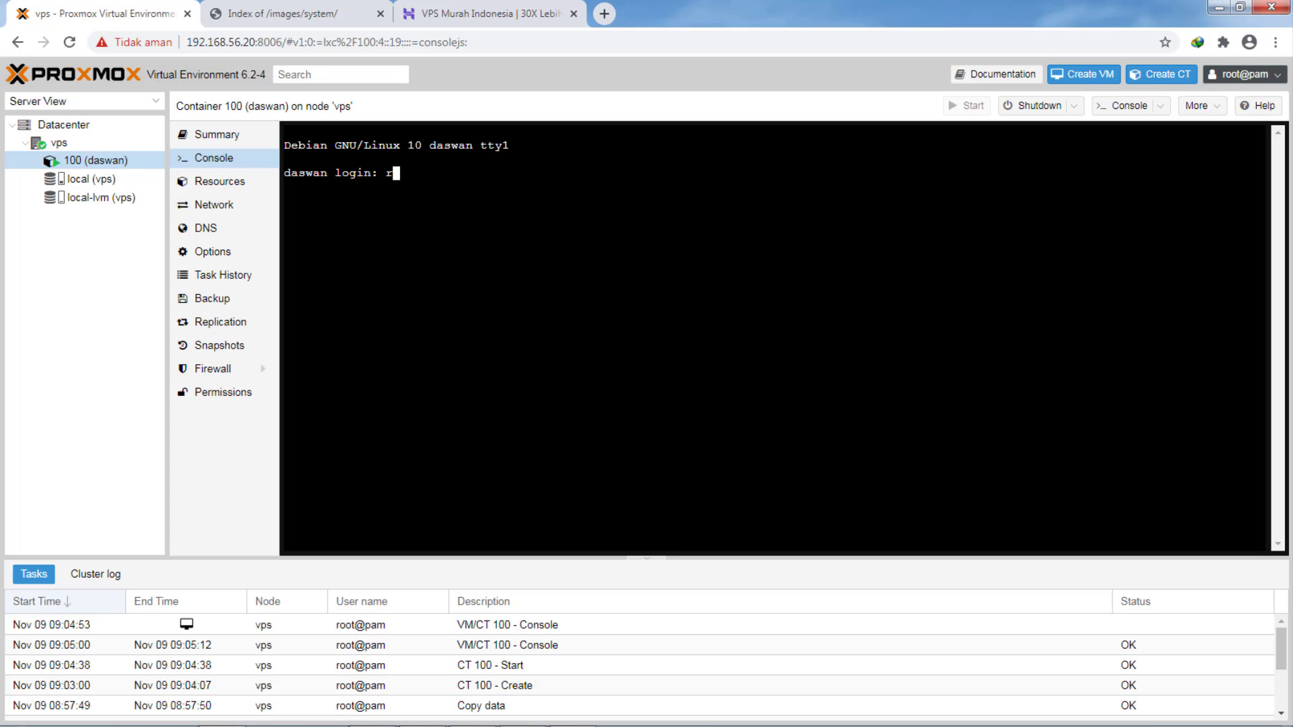
text(oot)
key(Return)
key(Return)
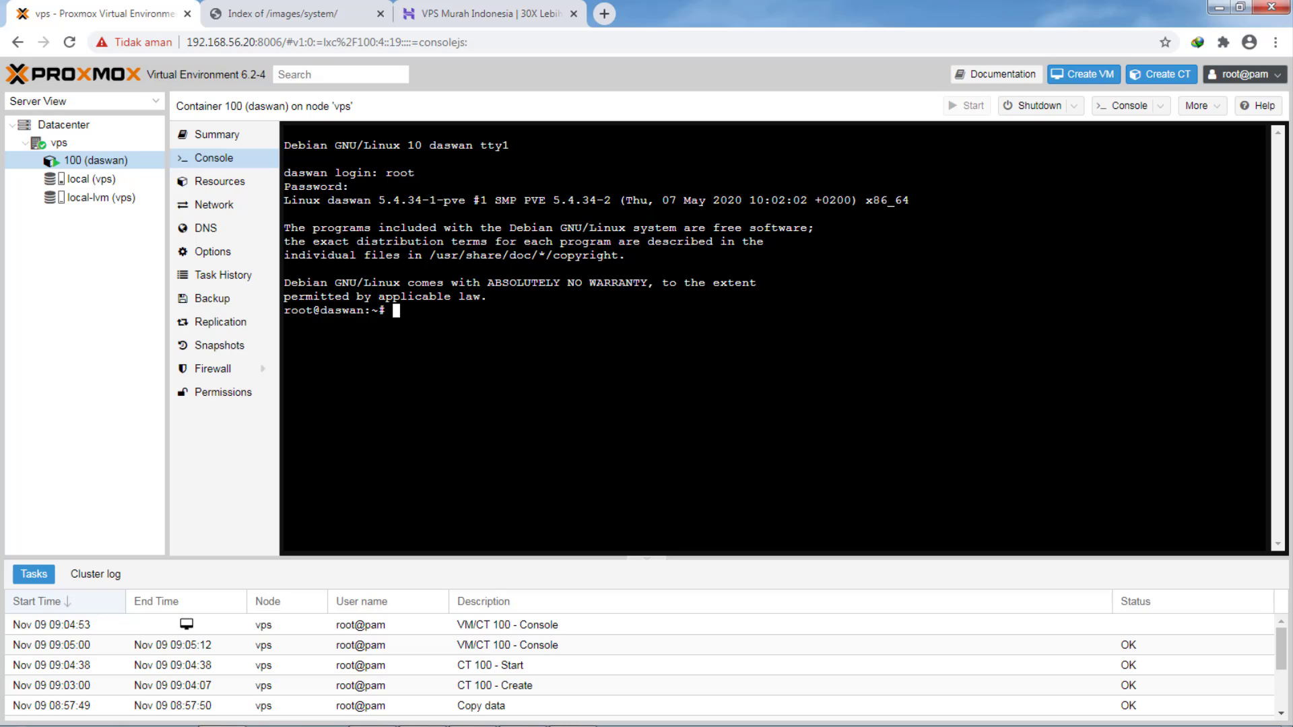
- Run ip a and highlight eth0's address 192.168.56.25 in the output
text(ip a)
key(Return)
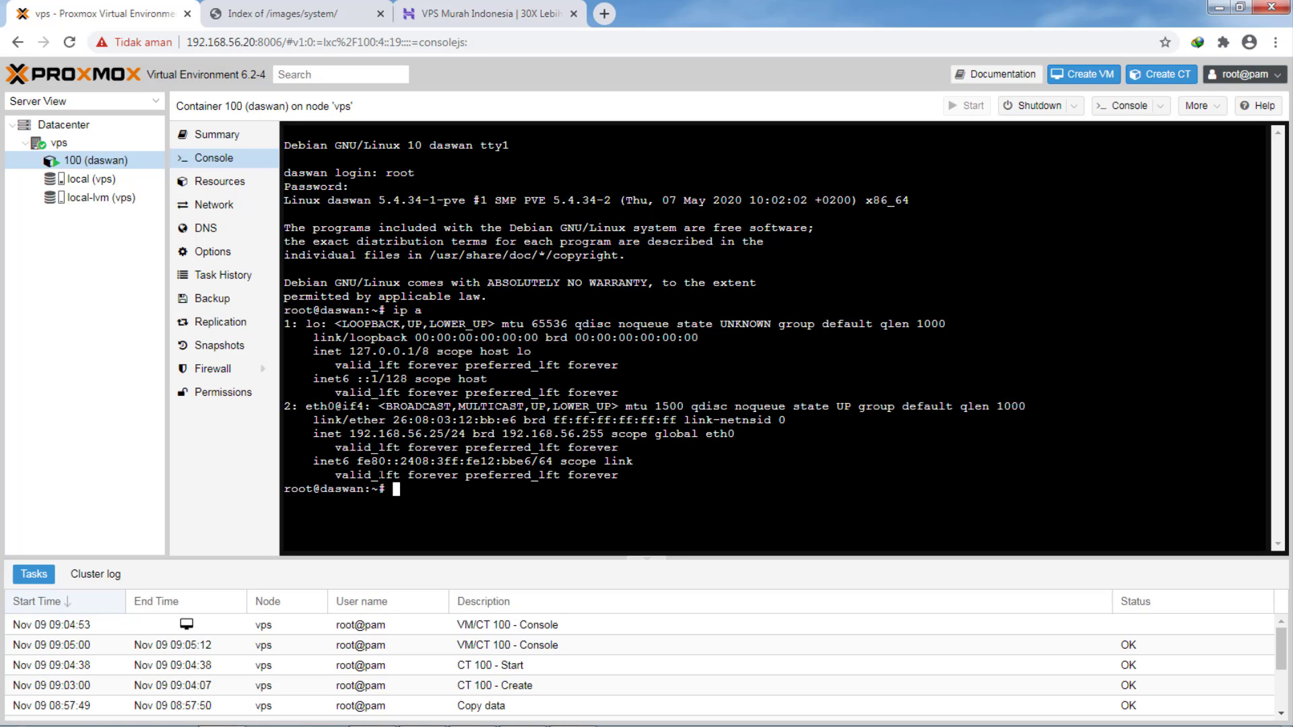
drag(349, 433, 450, 433)
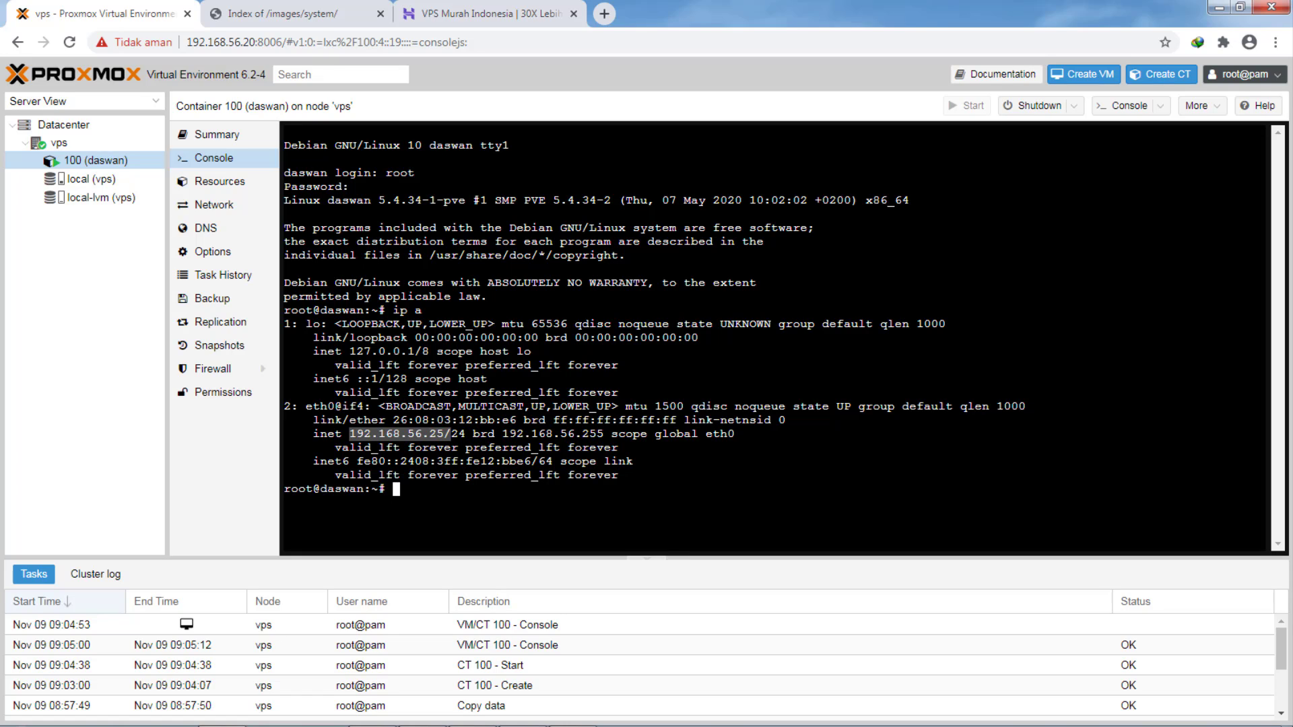
click(450, 435)
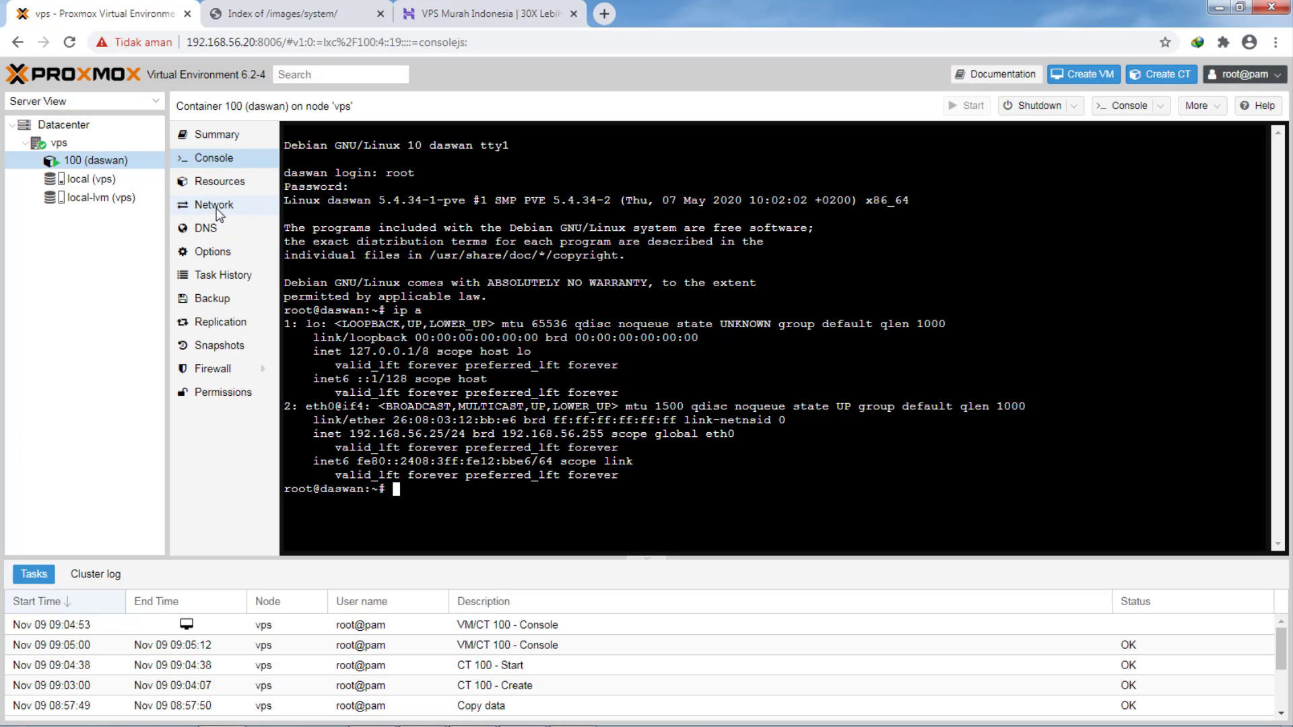
- Change the net0 interface's IPv4 address to 192.168.56.27/24
click(216, 207)
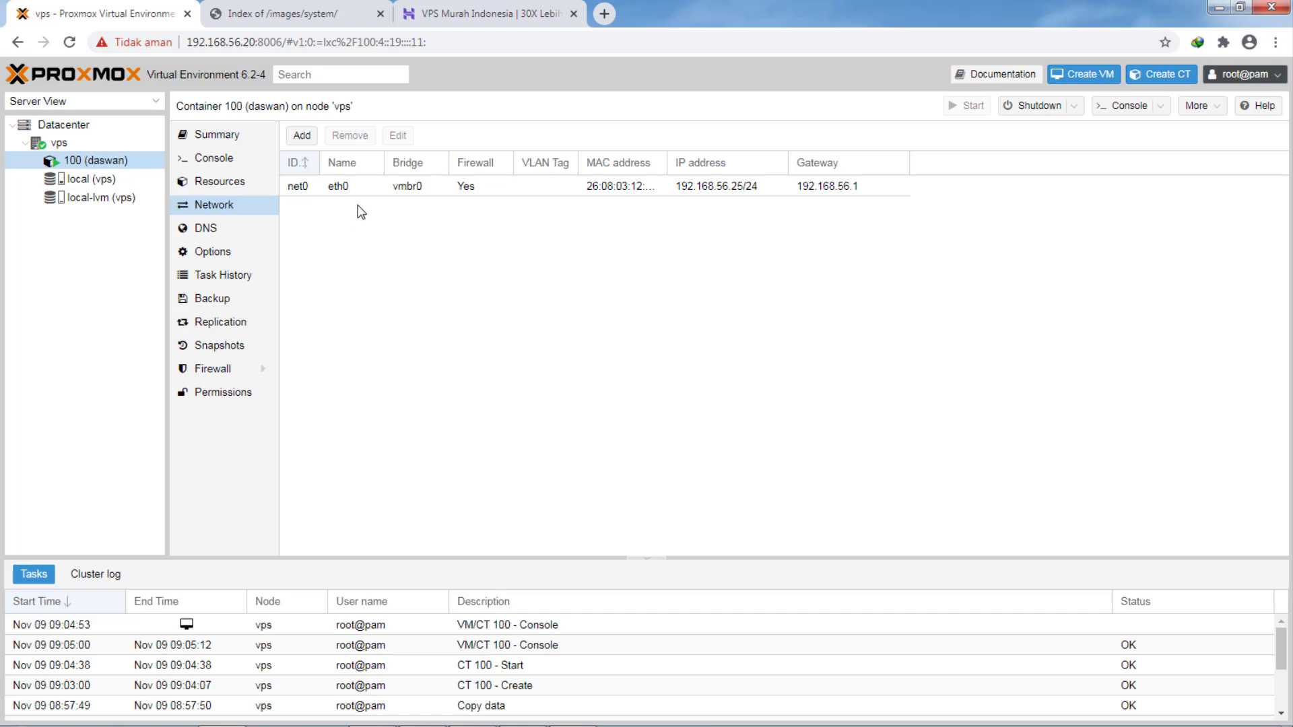
click(358, 189)
double_click(358, 189)
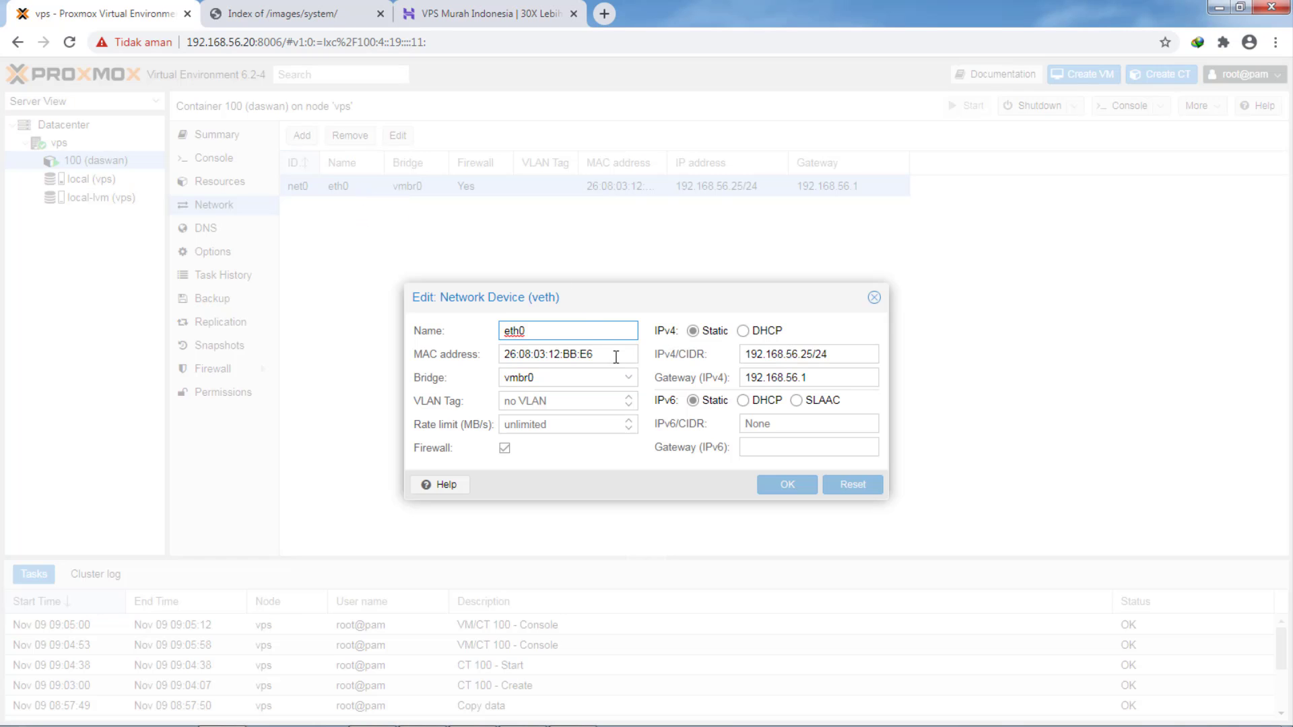
click(811, 354)
key(BackSpace)
text(7)
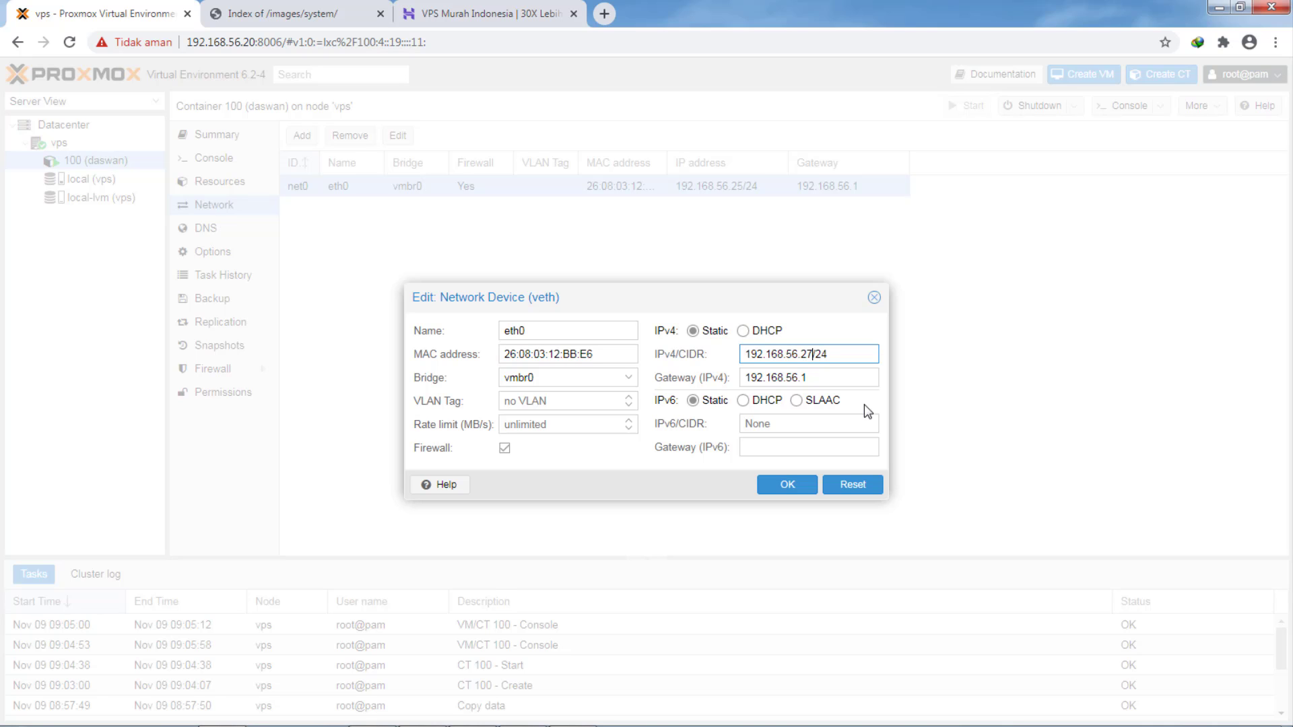
click(779, 485)
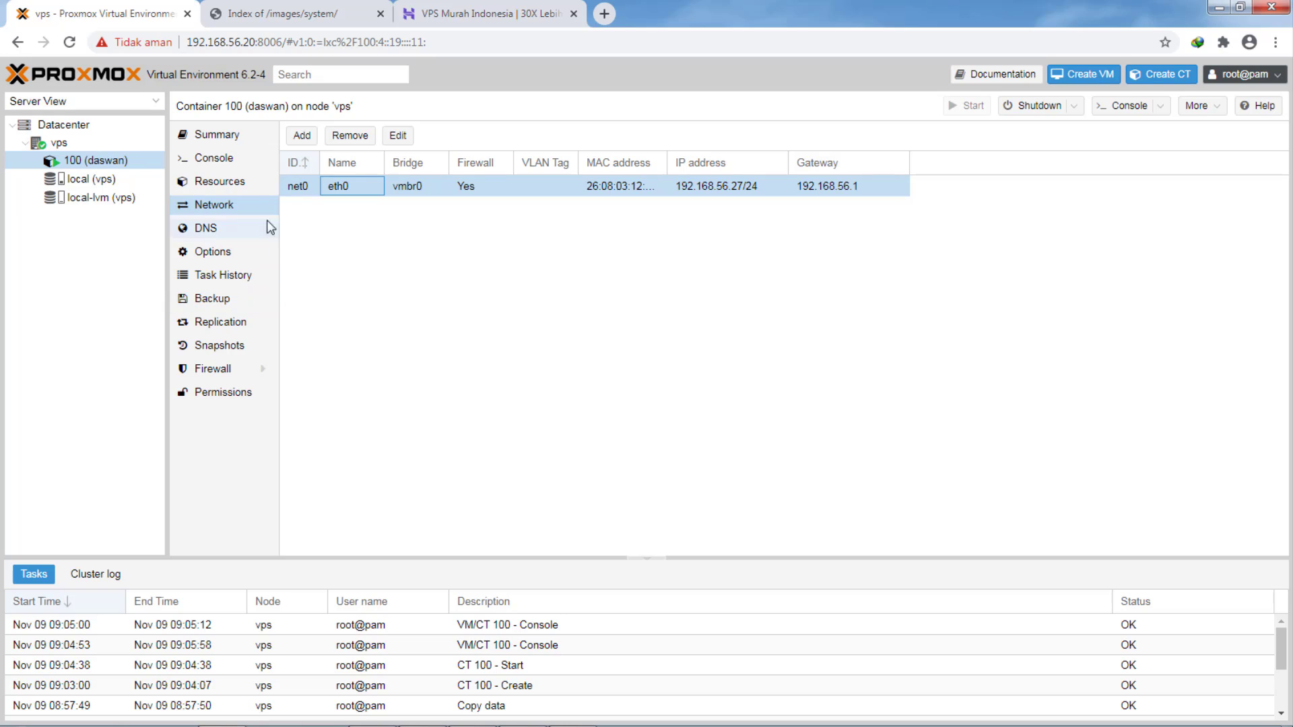
- Run ip a in the console to verify the new address, then view DNS settings
click(219, 161)
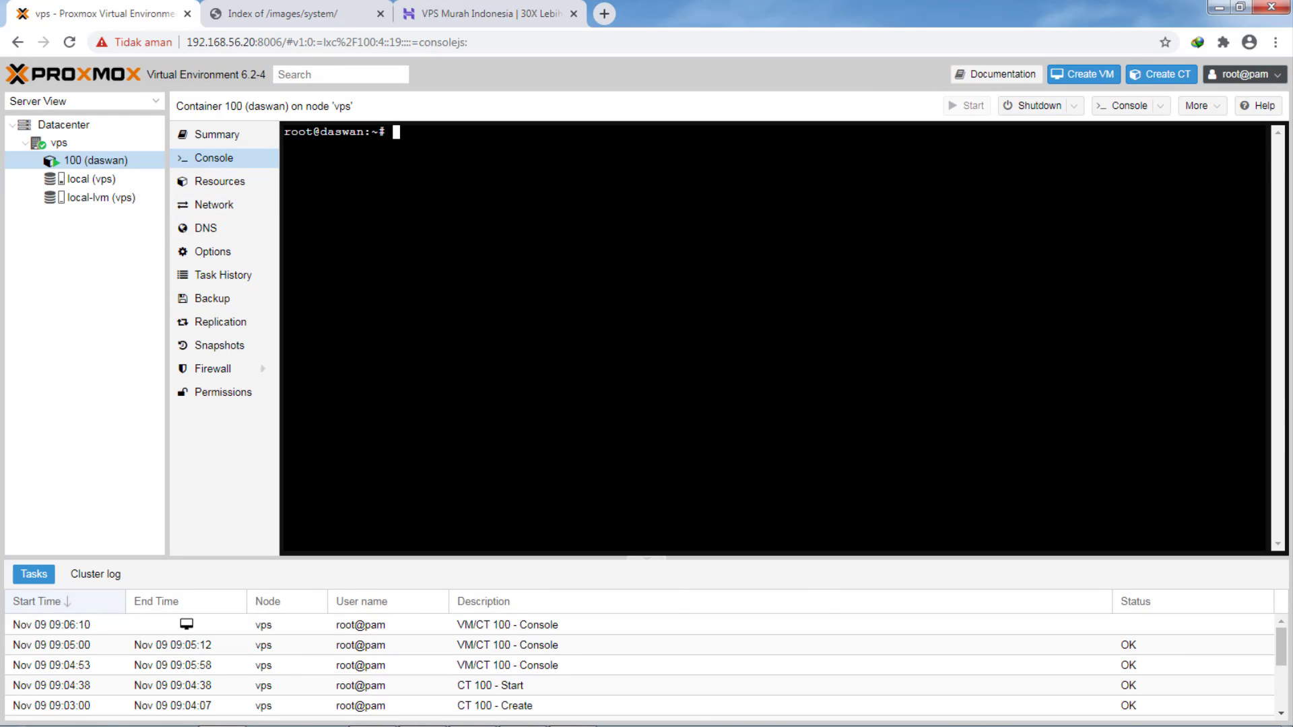
text(ip a)
key(Return)
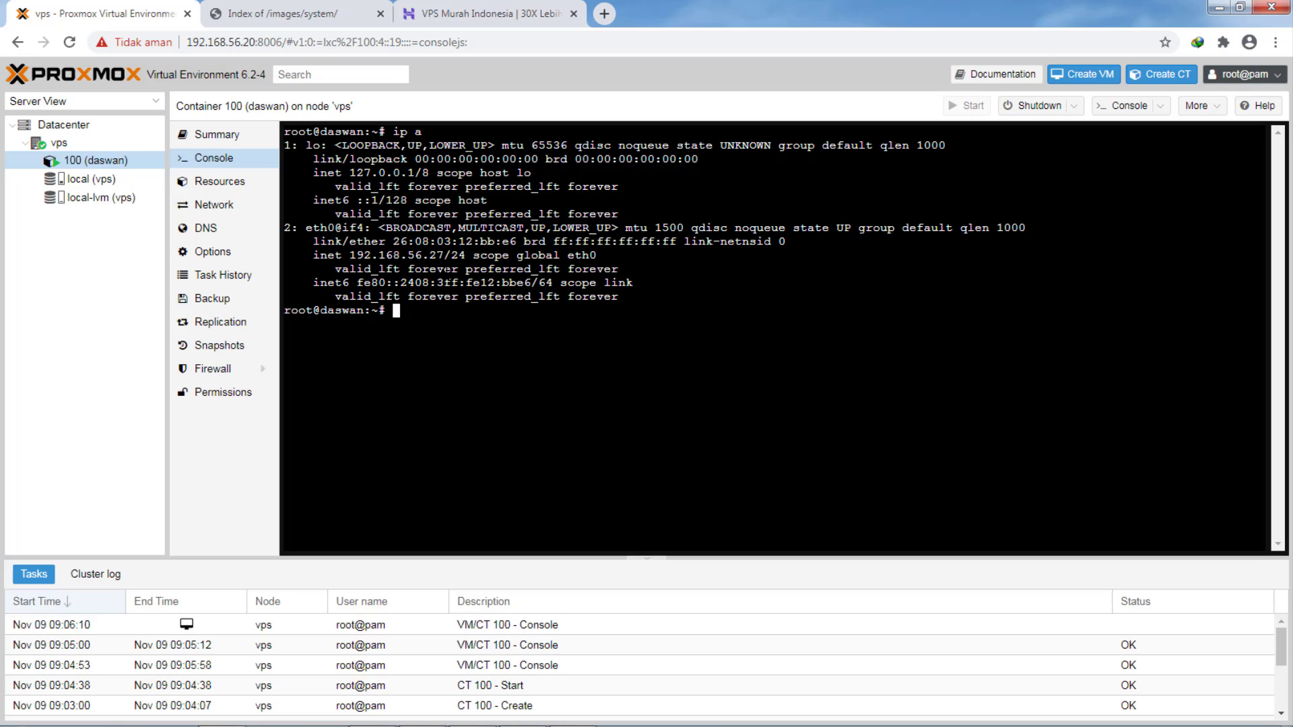
click(205, 230)
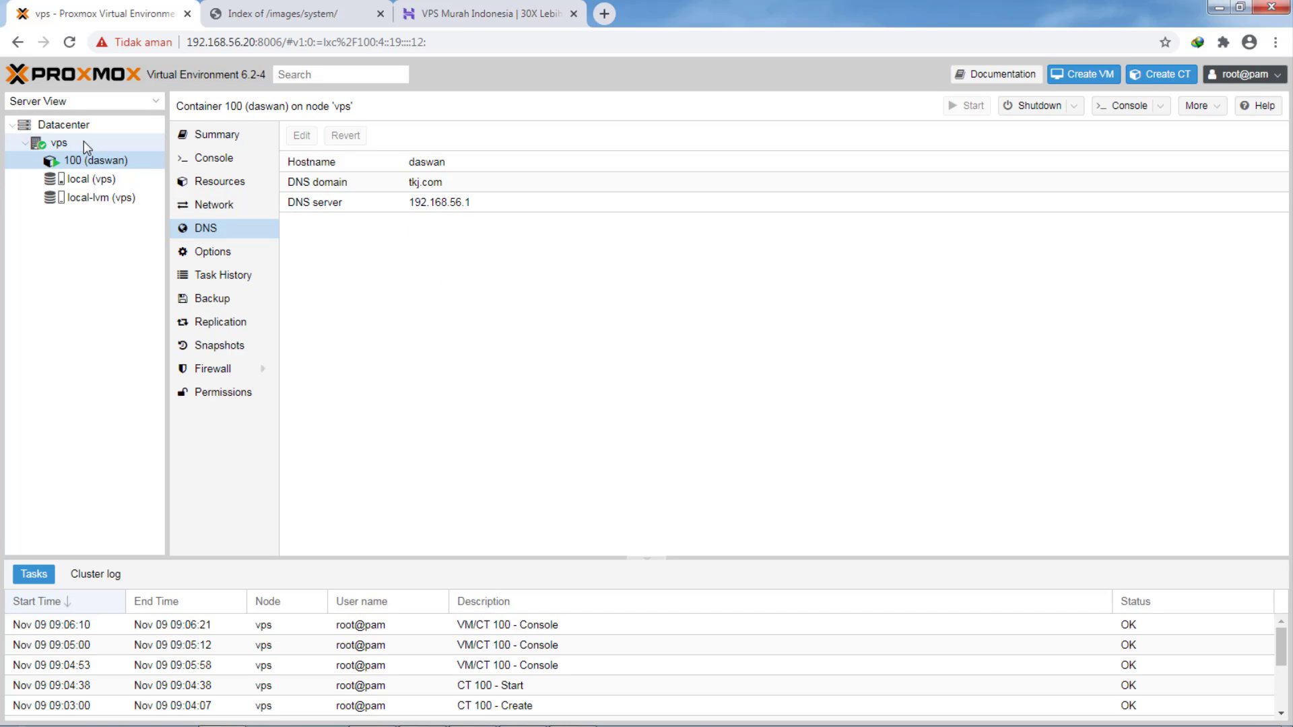
- Show the Datacenter's Permissions > Users list, which holds only root
click(64, 124)
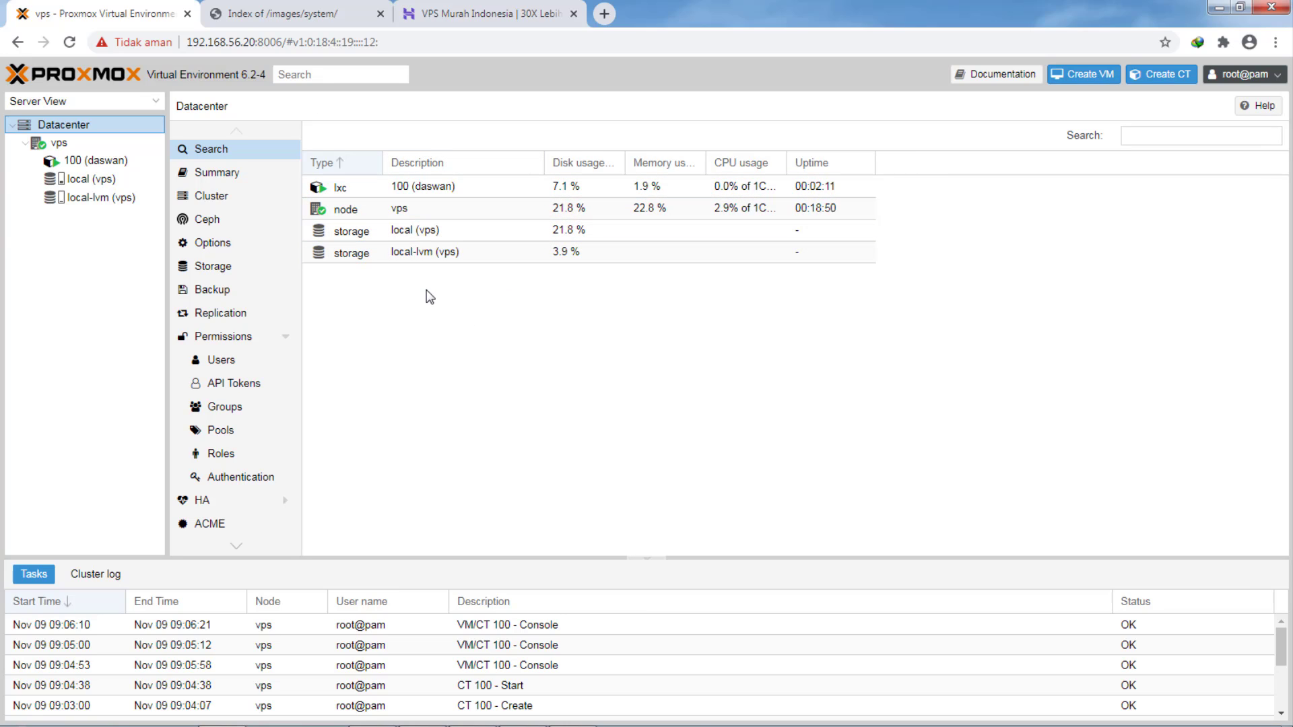
click(210, 363)
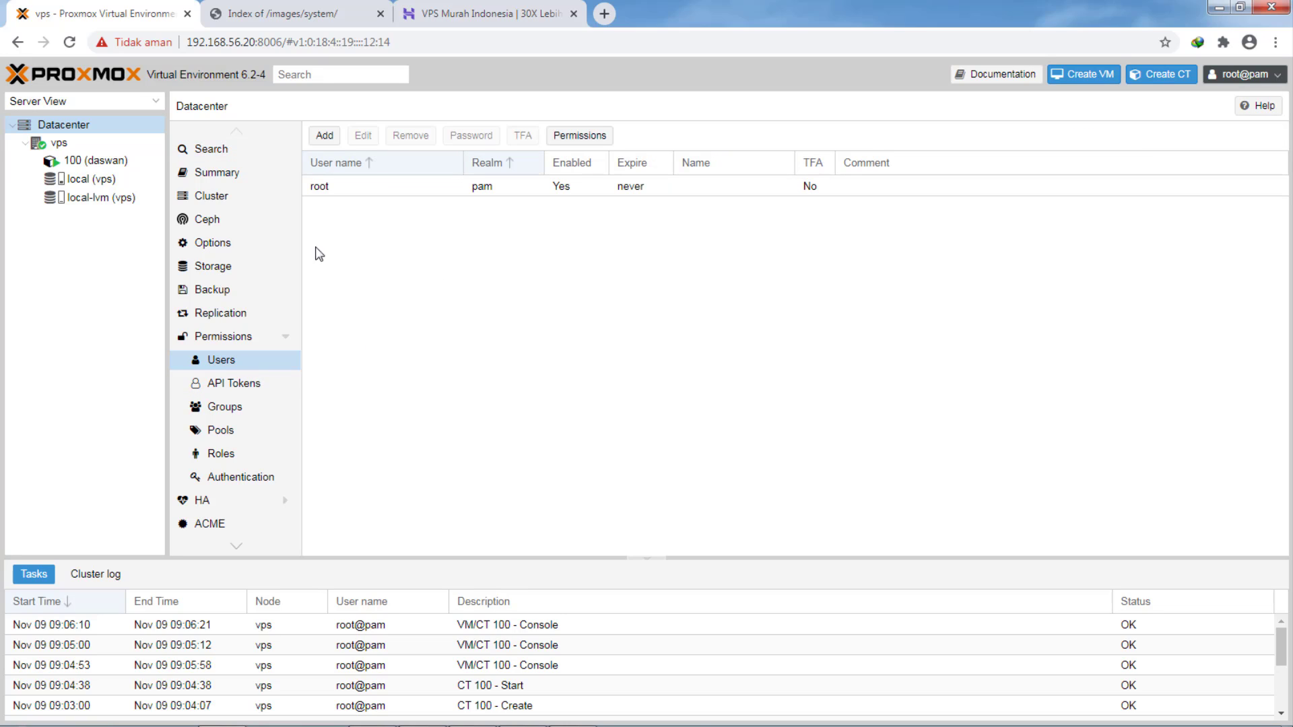
- Add user daswan1 in the Proxmox VE authentication realm, entering and confirming a password
click(325, 138)
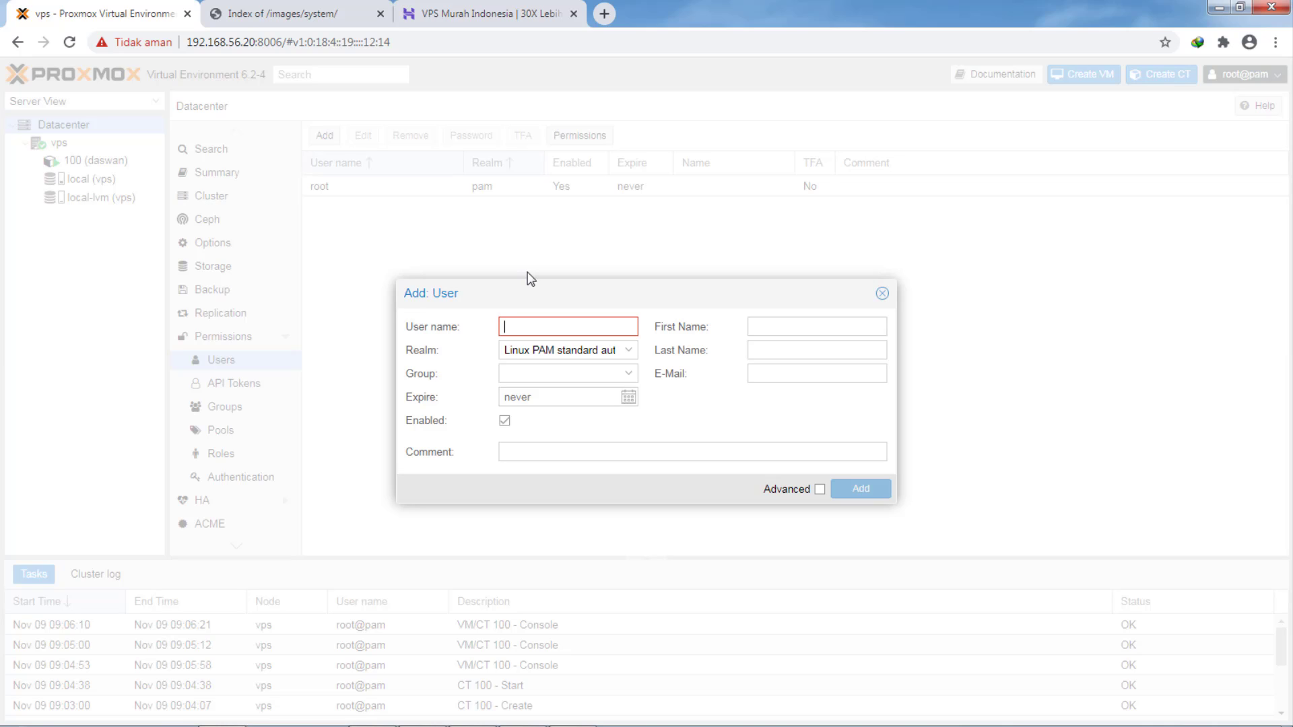
text(daswa)
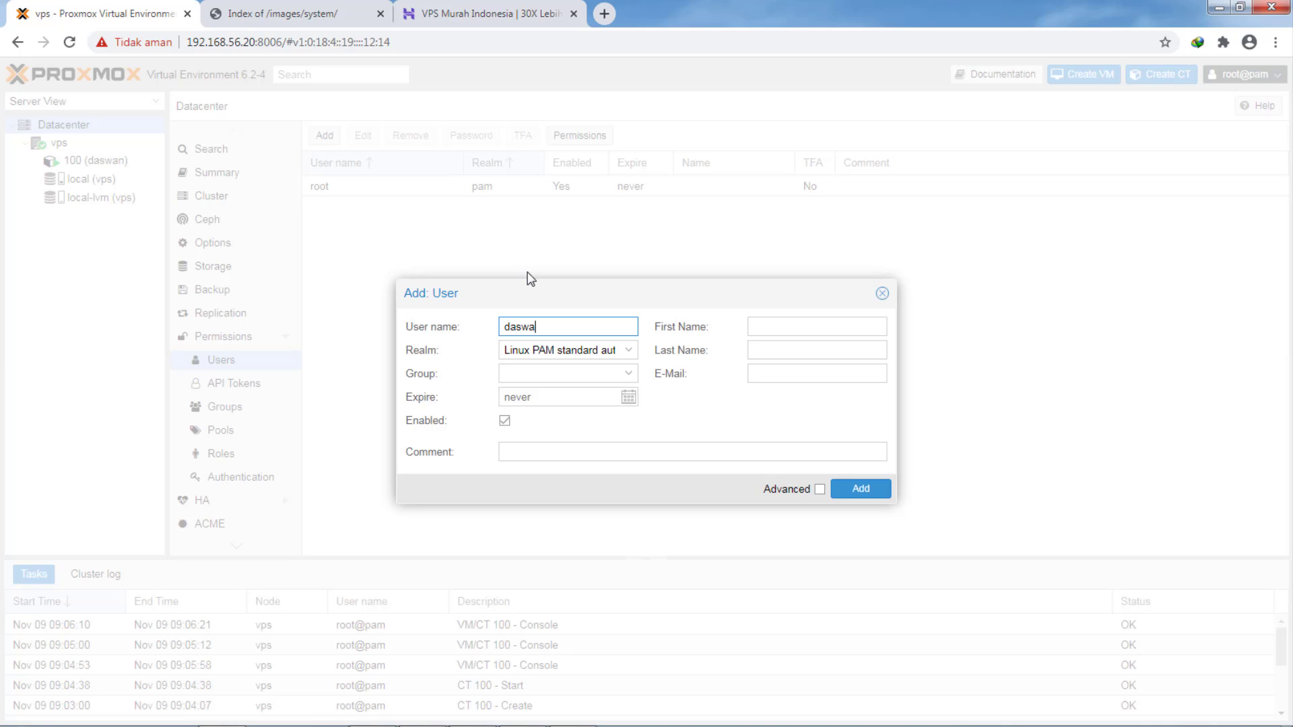
text(n1)
click(620, 351)
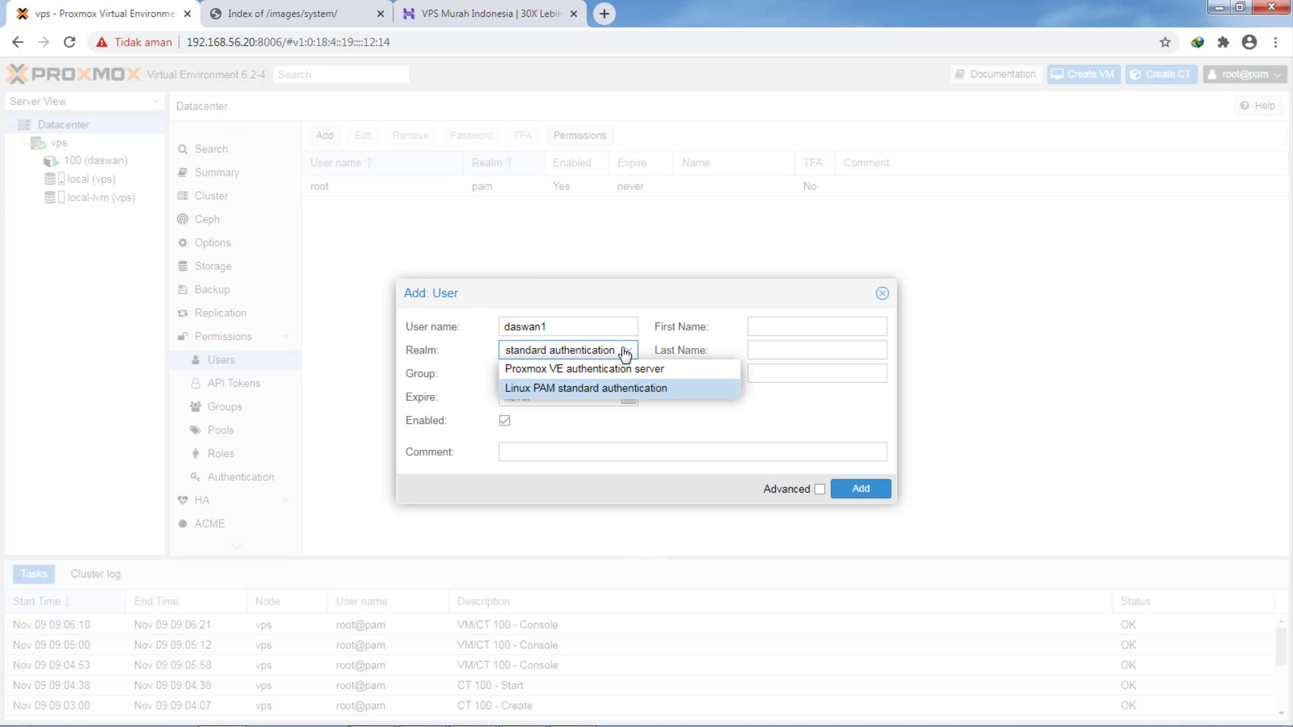
click(591, 369)
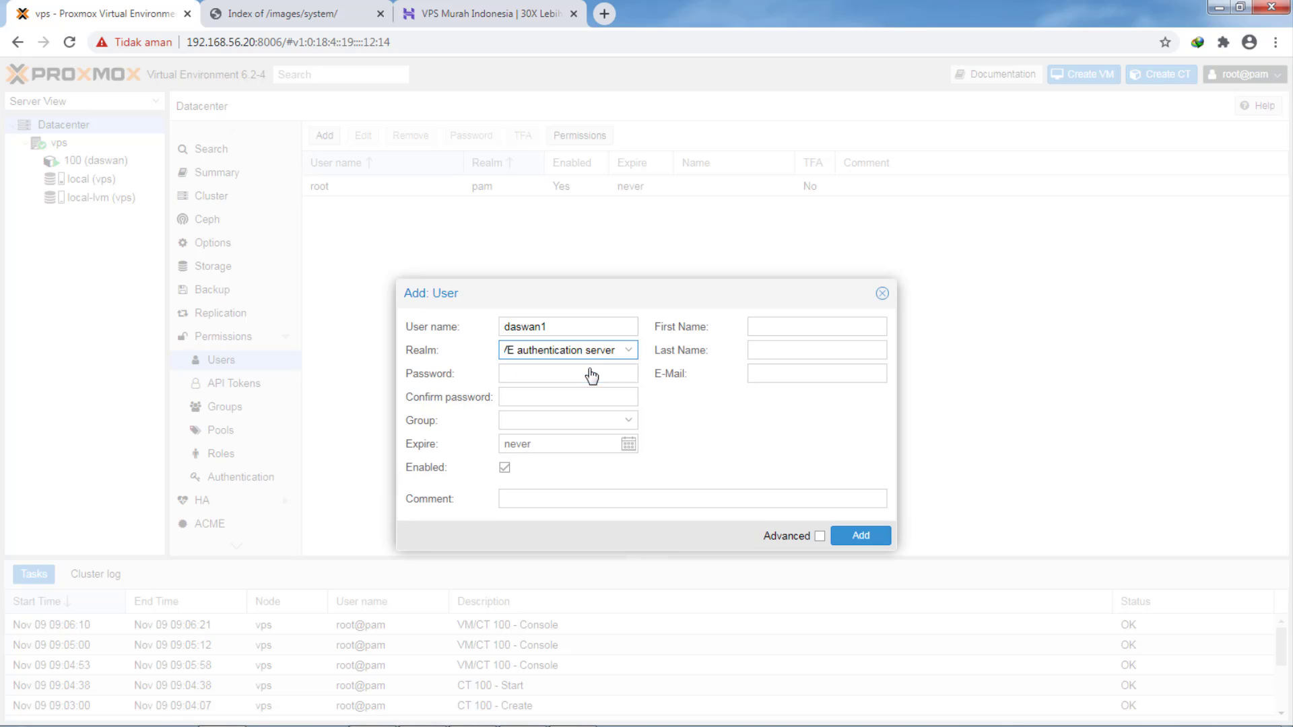
click(529, 376)
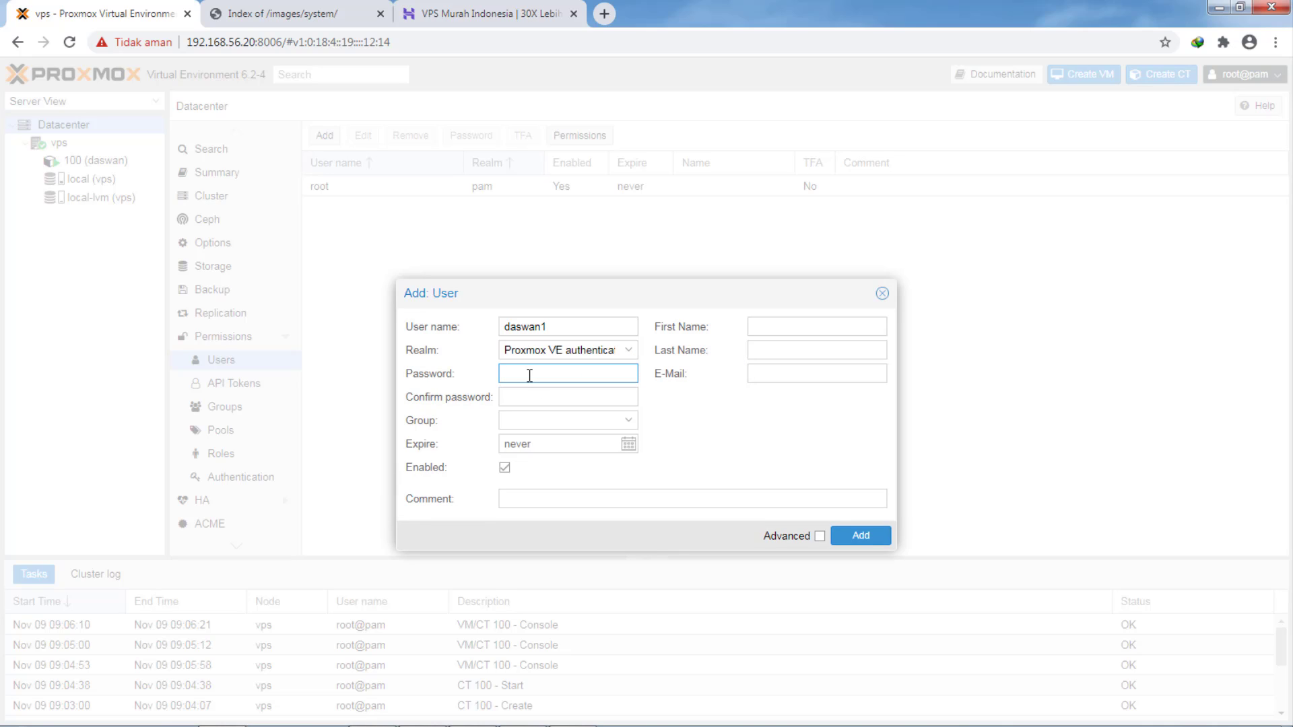
text(1234)
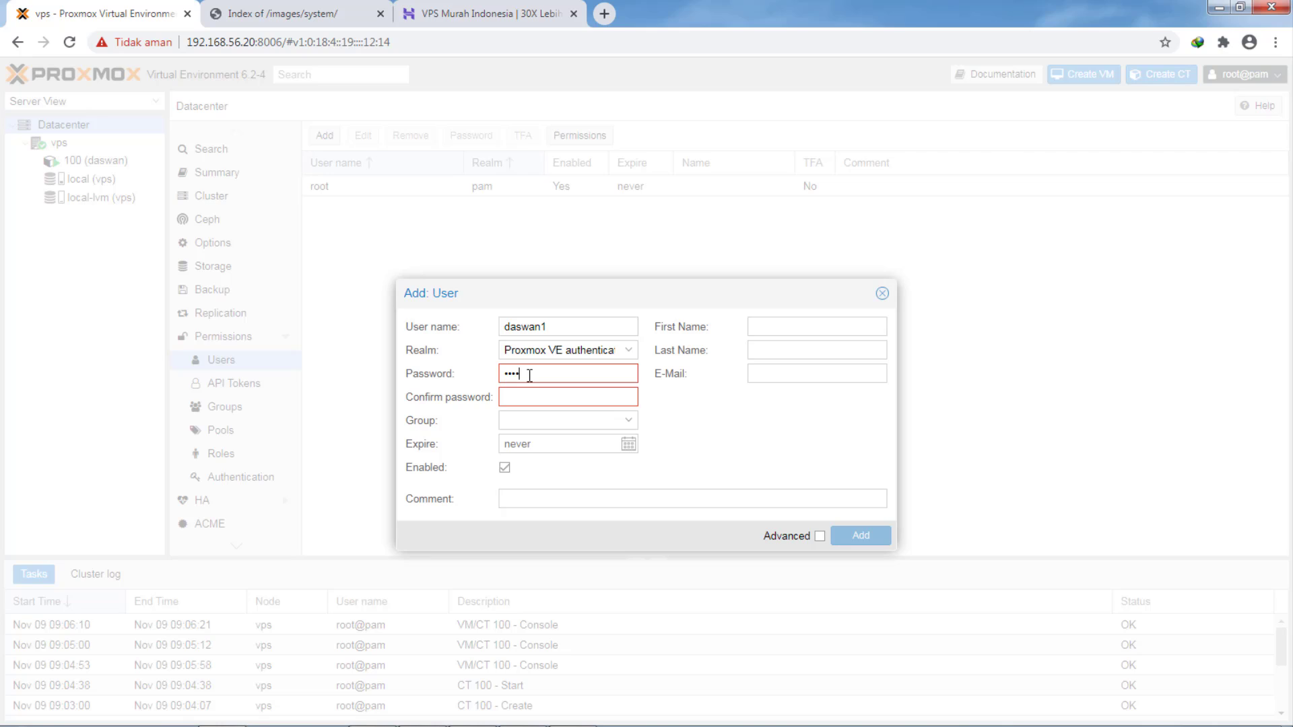
text(5678)
click(553, 397)
text(12345)
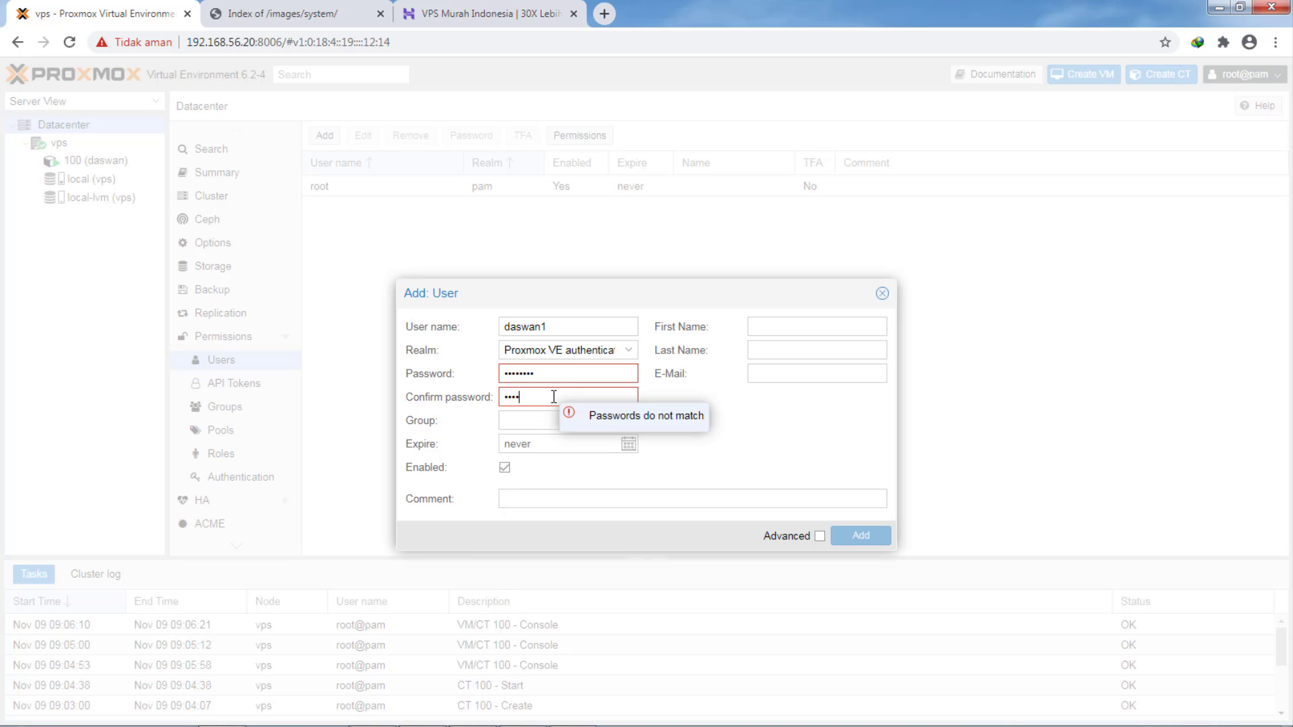
text(678)
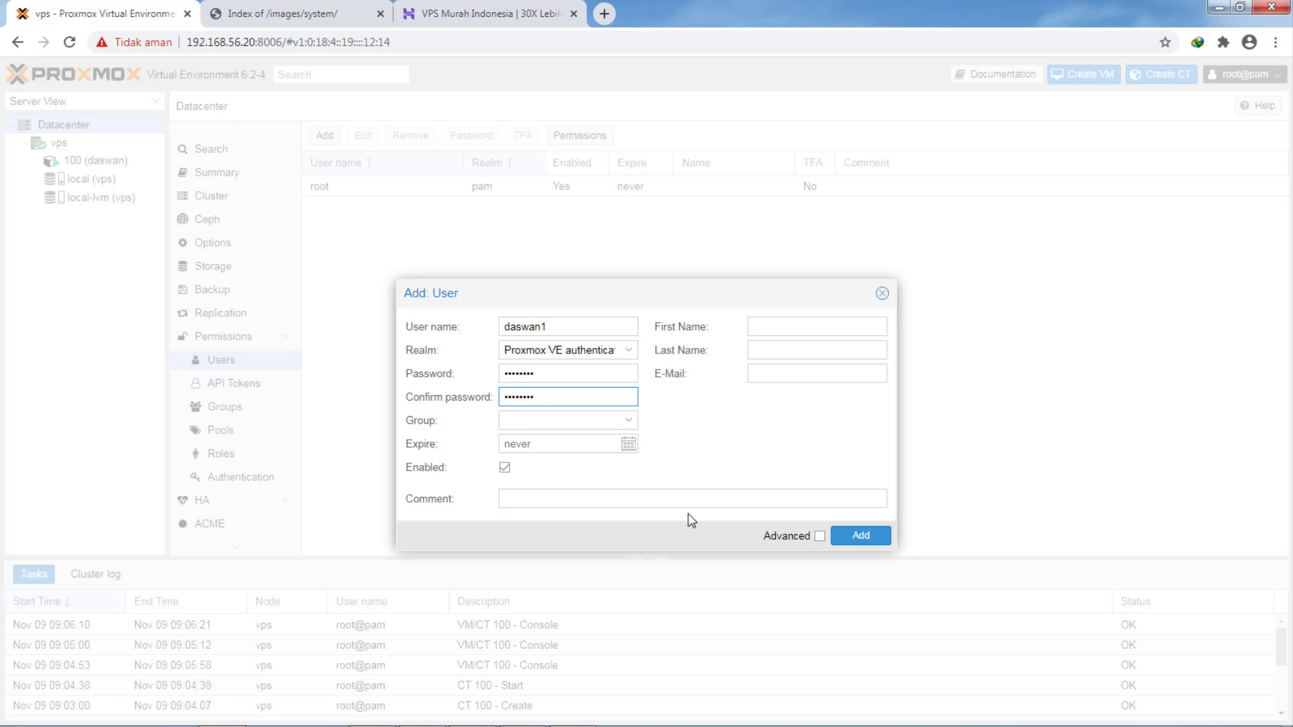
click(861, 536)
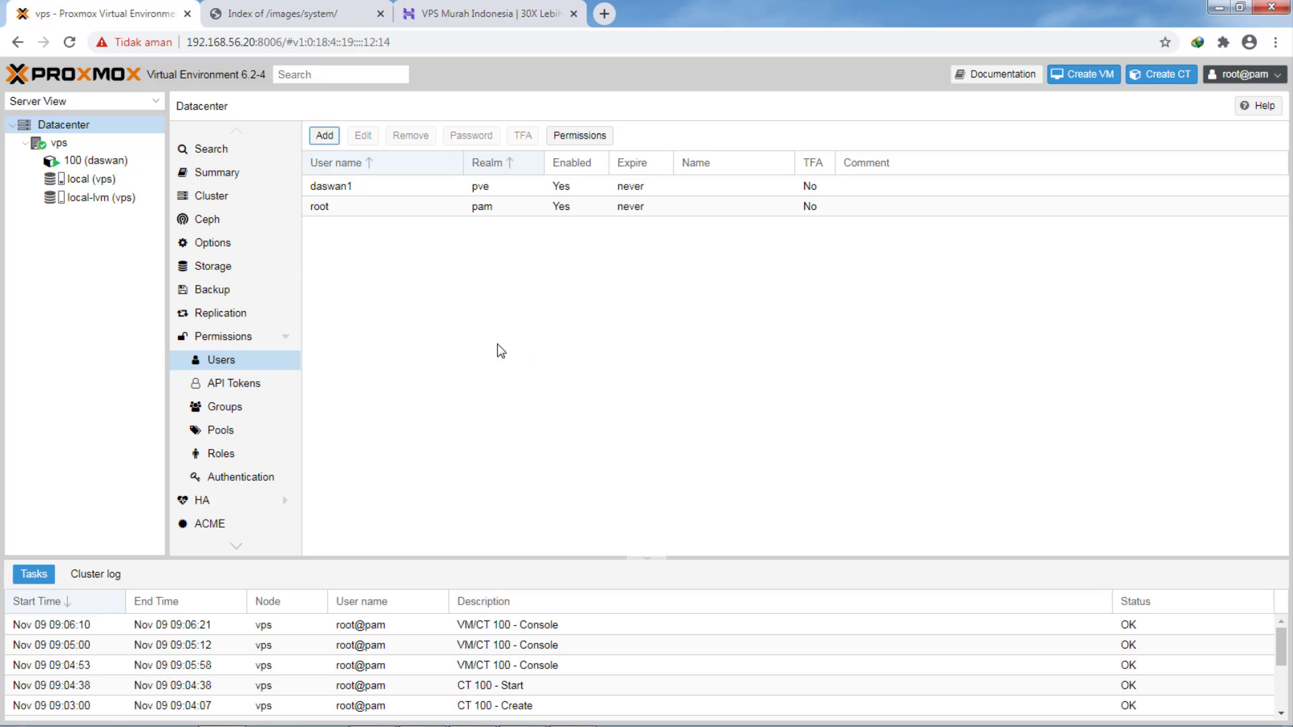
- Move from container 100 and node vps up to Datacenter and show its empty Pools list
click(106, 162)
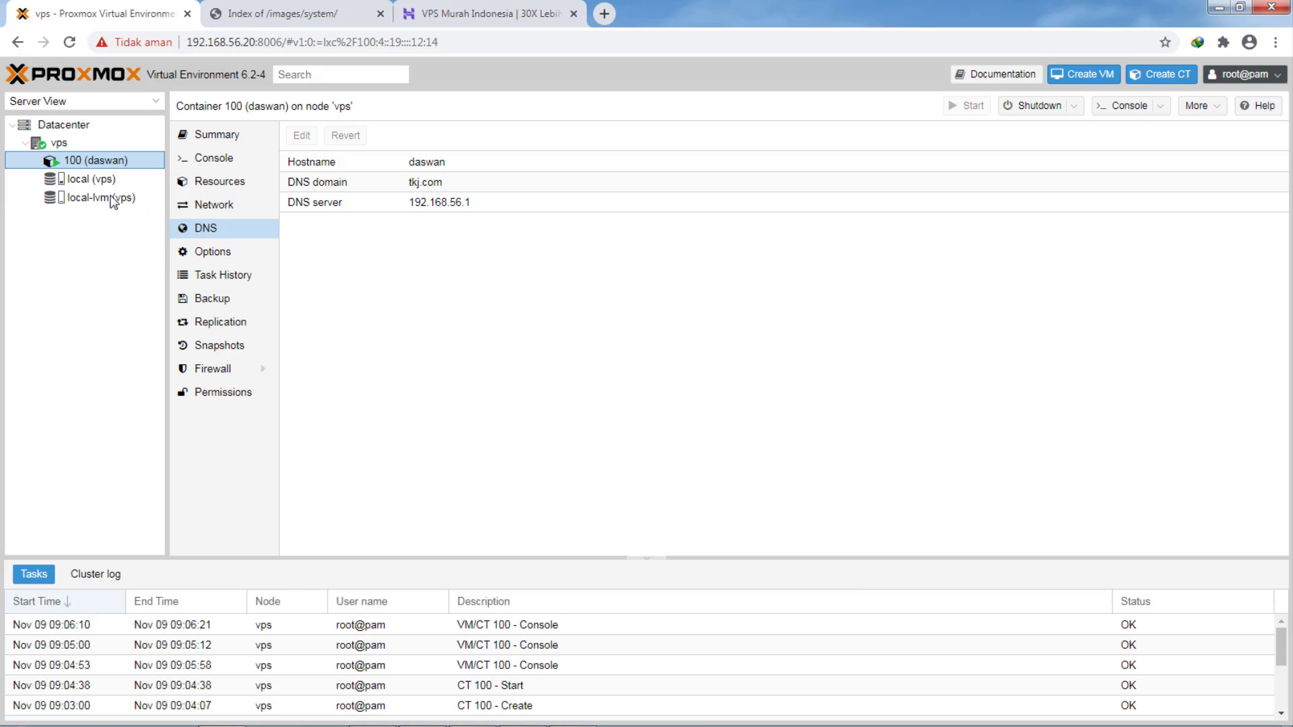
click(67, 145)
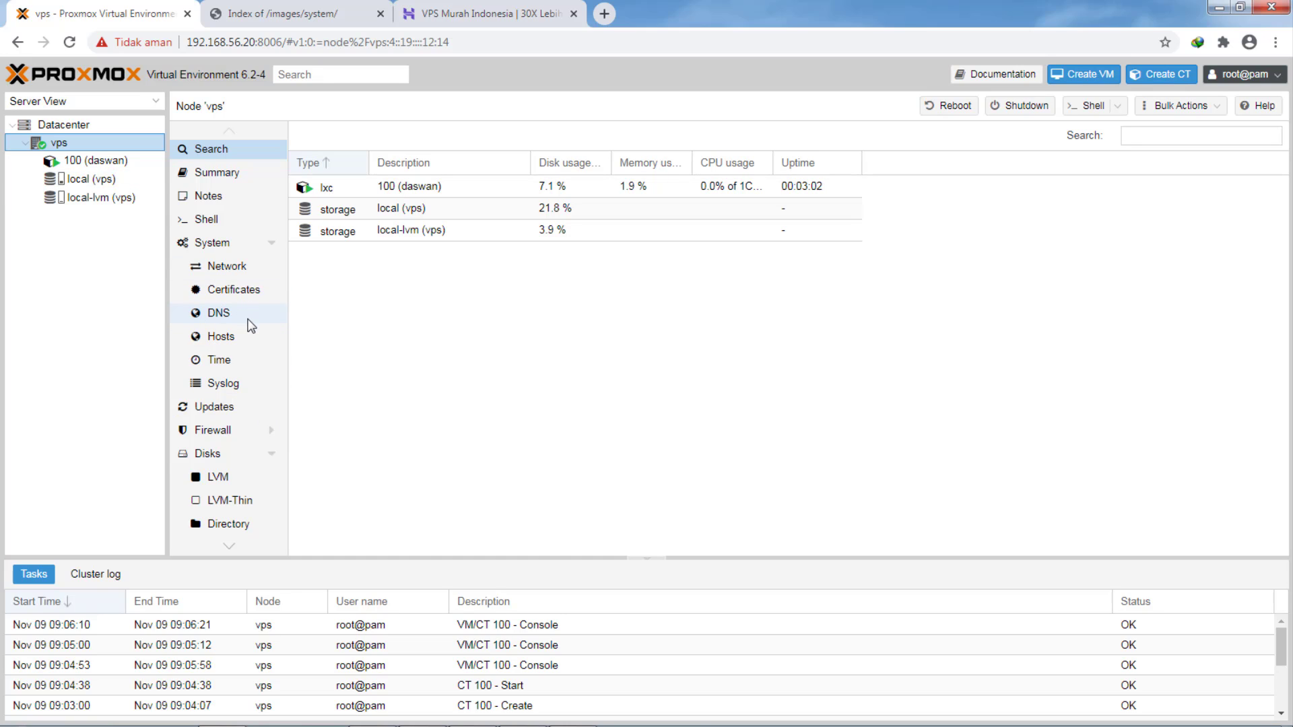
click(64, 130)
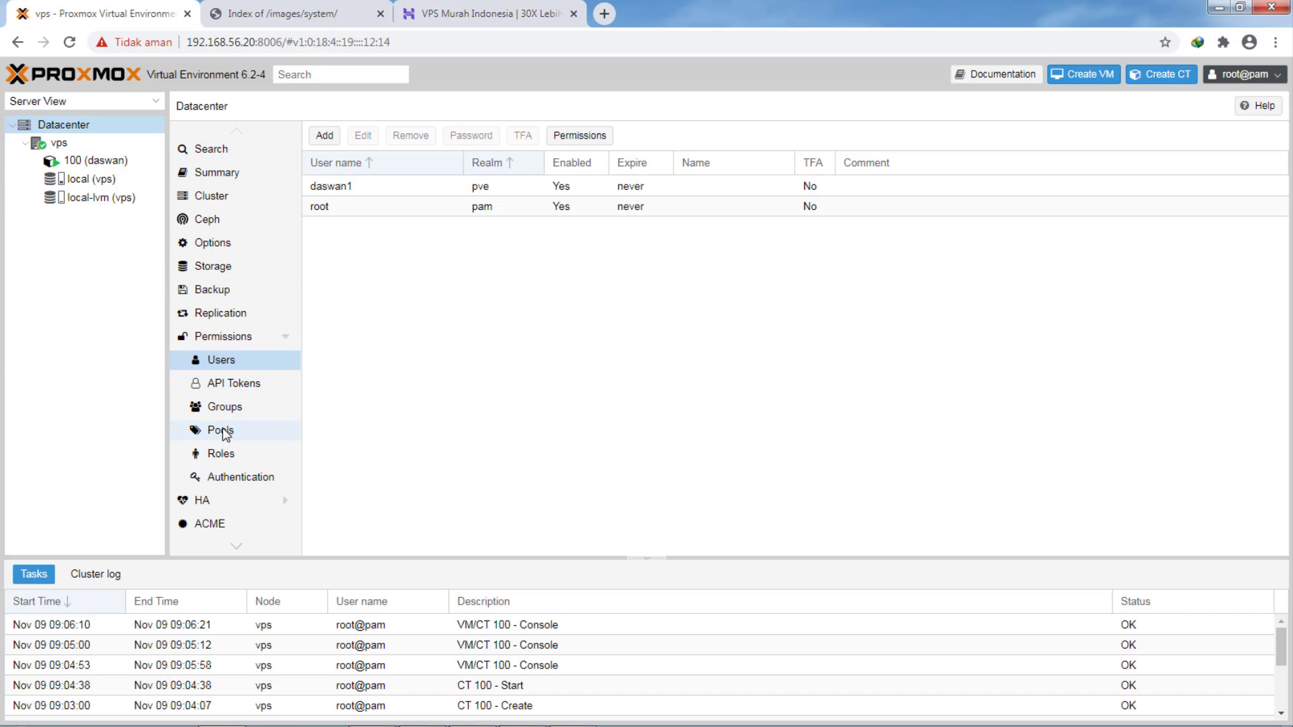
click(241, 431)
- Fill a new pool's name and comment with 'VPS daswan1' and try to create it
click(338, 146)
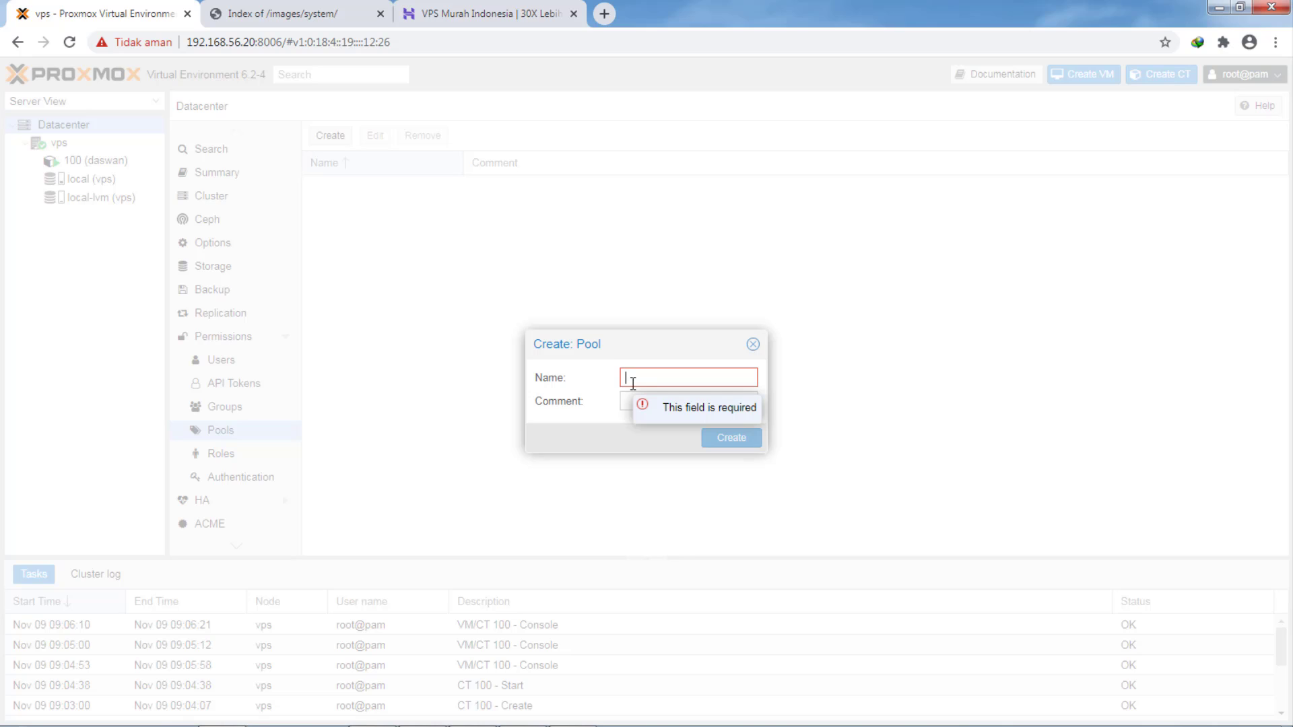
text(VP)
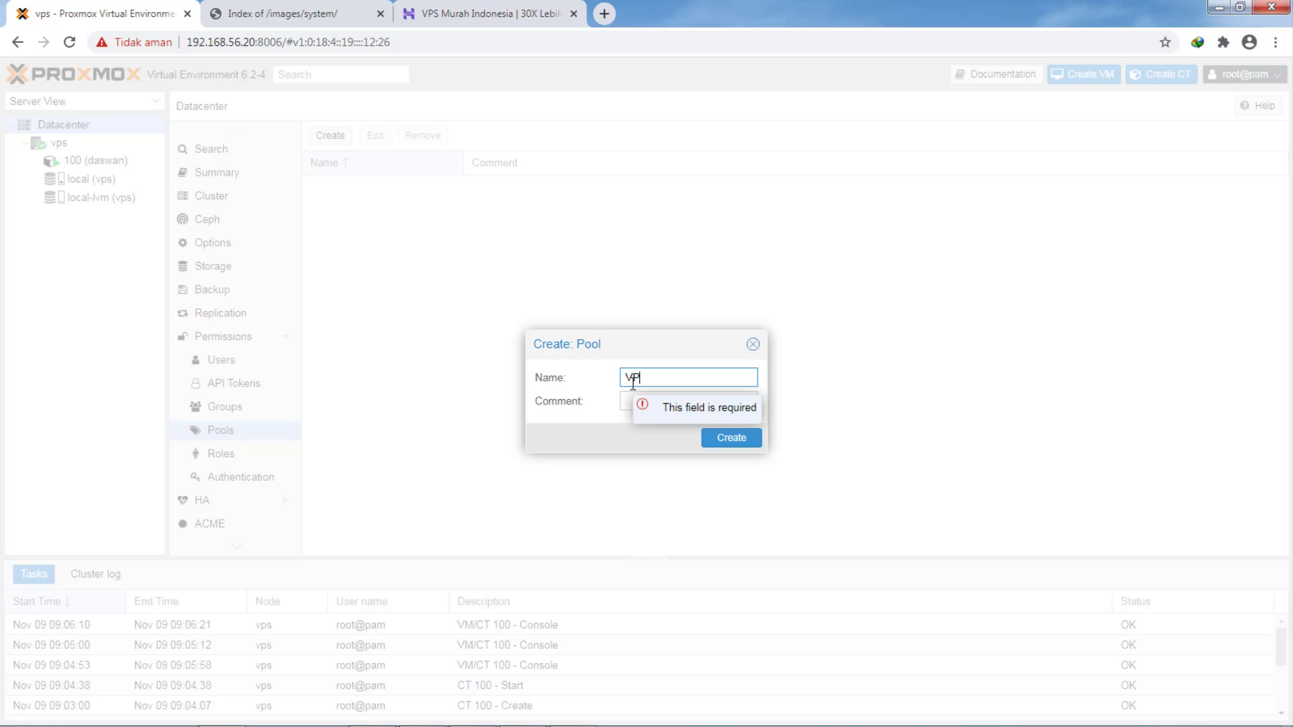
text(S daswa)
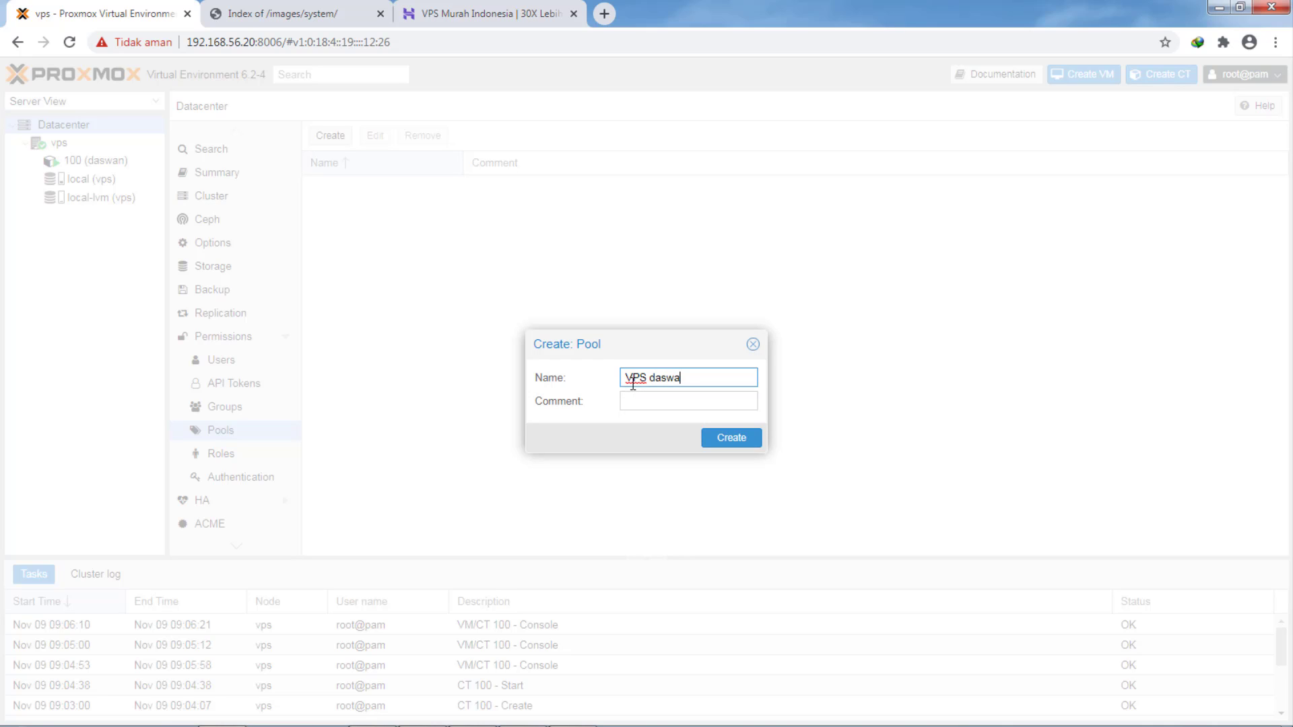
text(n1)
click(651, 403)
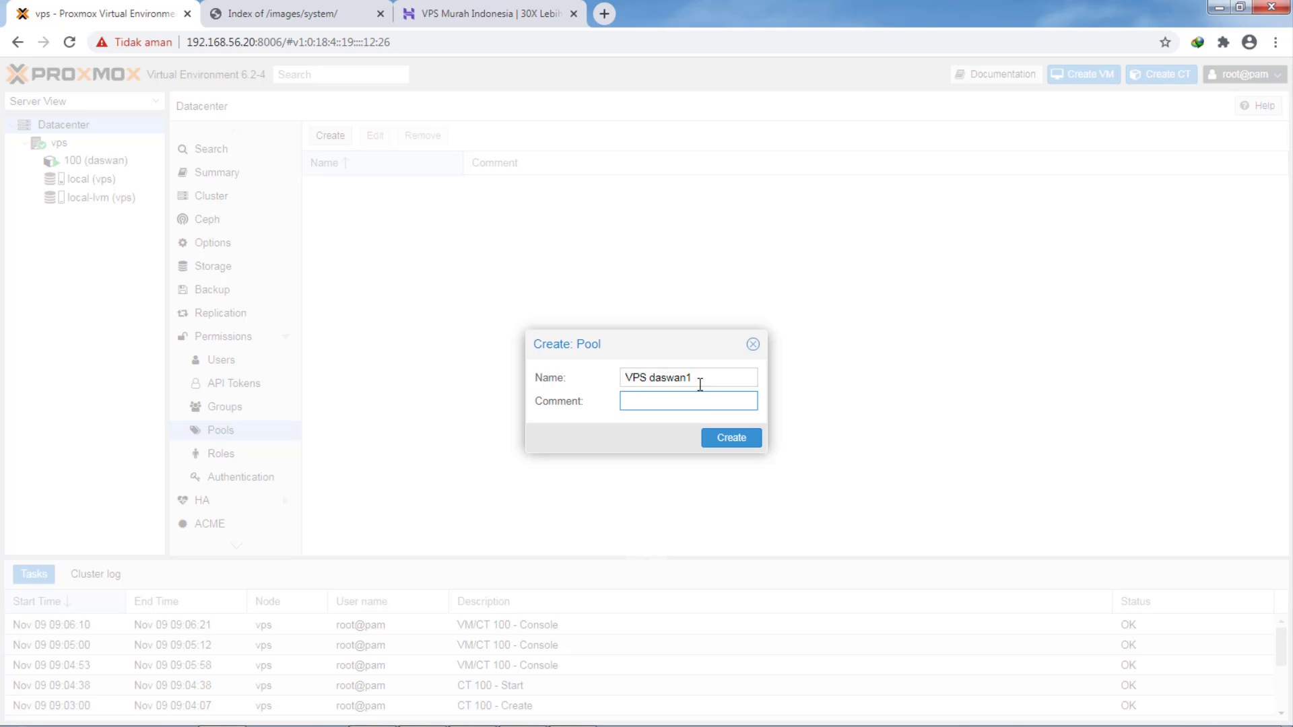
drag(700, 382, 607, 375)
key(ctrl+c)
click(622, 401)
key(ctrl+v)
click(729, 439)
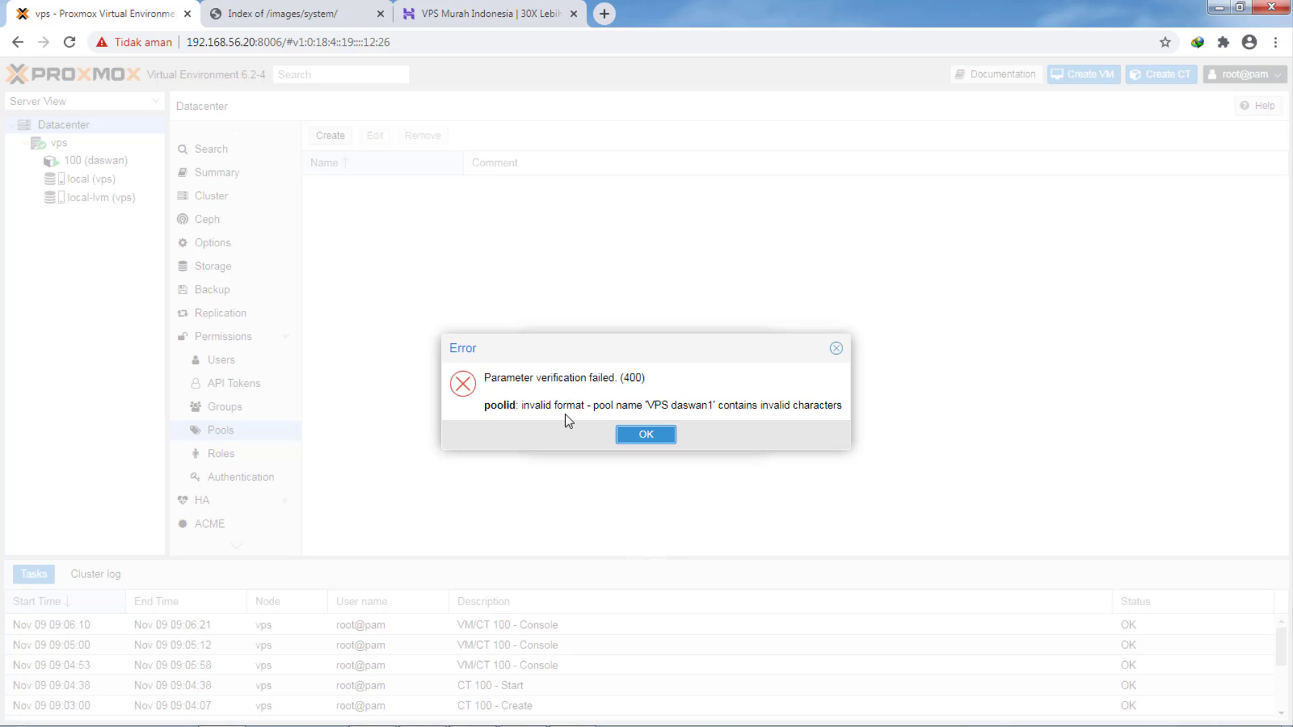
- Strip the invalid 'VPS ' prefix from name and comment, creating pool daswan1
click(645, 435)
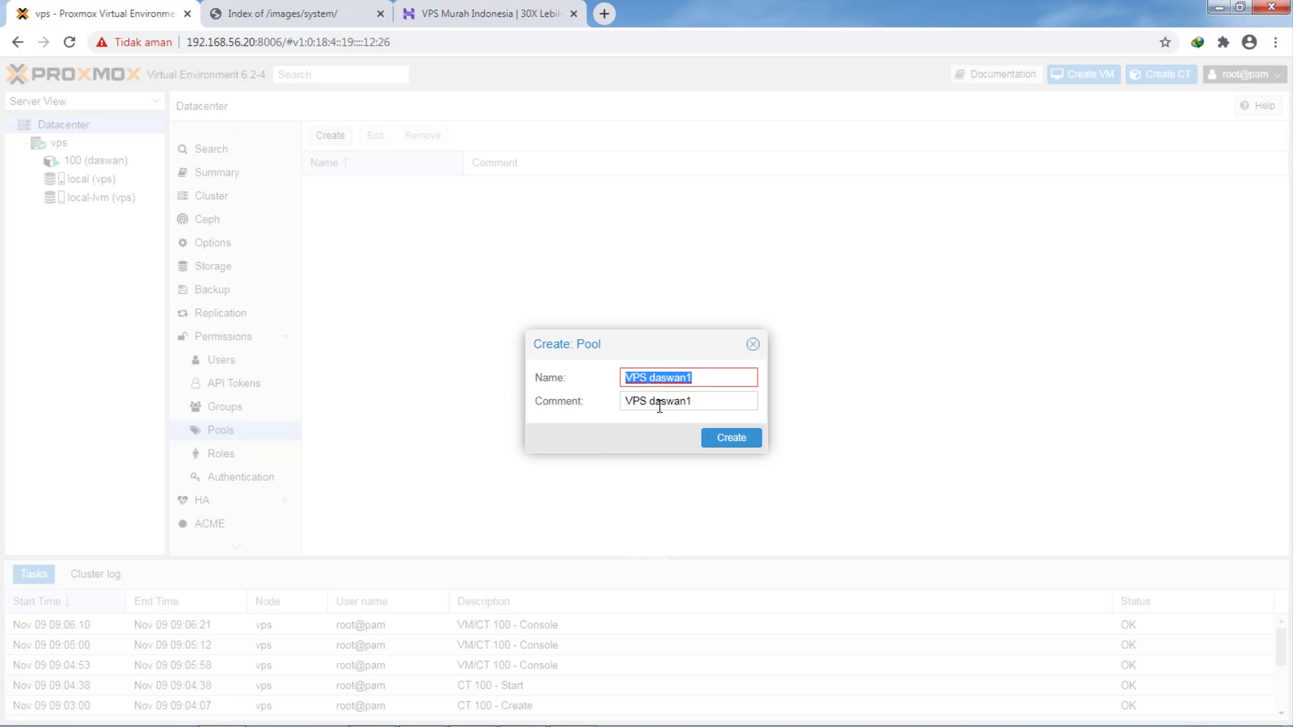
drag(650, 378, 623, 381)
key(BackSpace)
click(647, 402)
key(BackSpace)
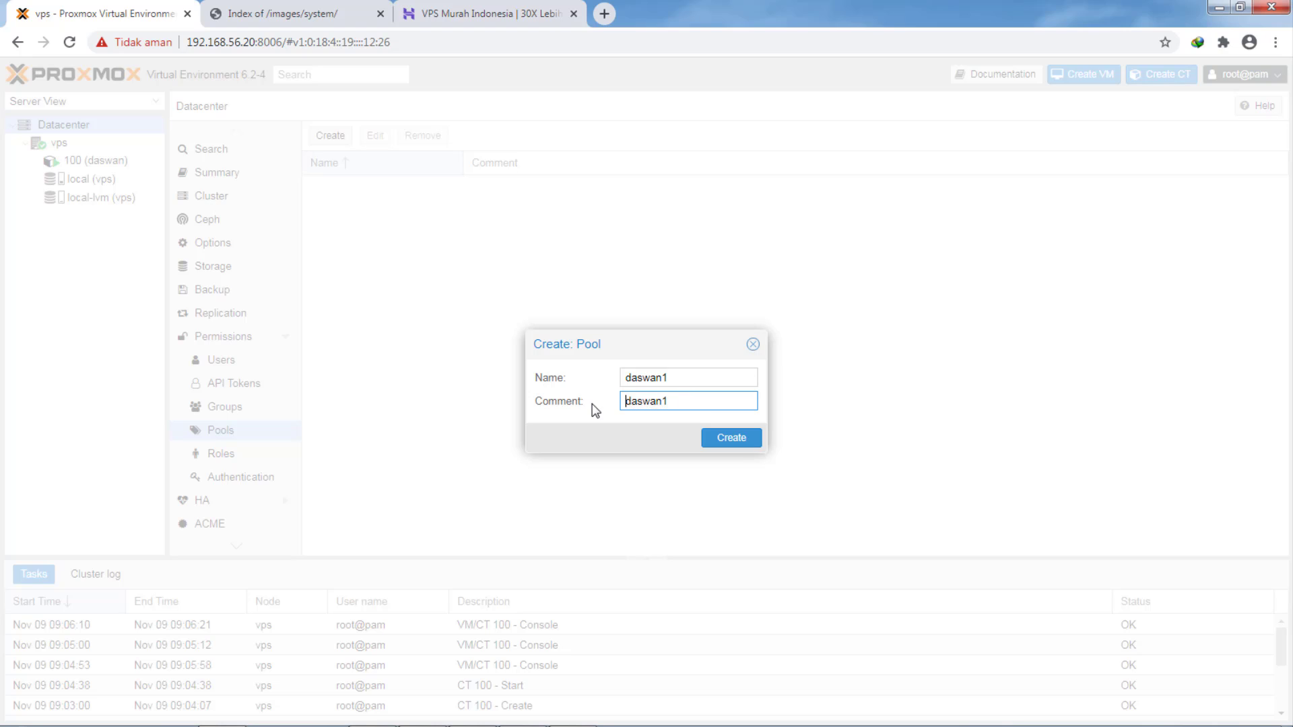
click(738, 441)
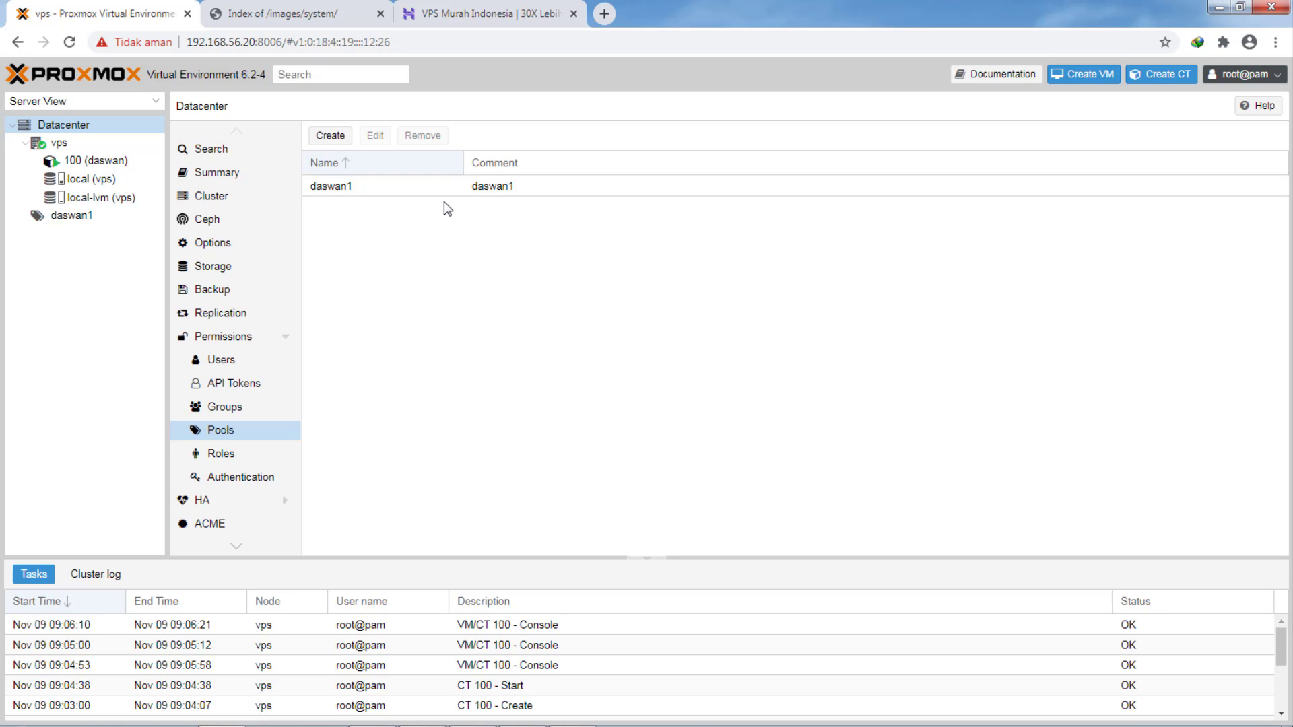
- Add a user permission on pool daswan1 granting daswan1@pve the Administrator role
click(72, 218)
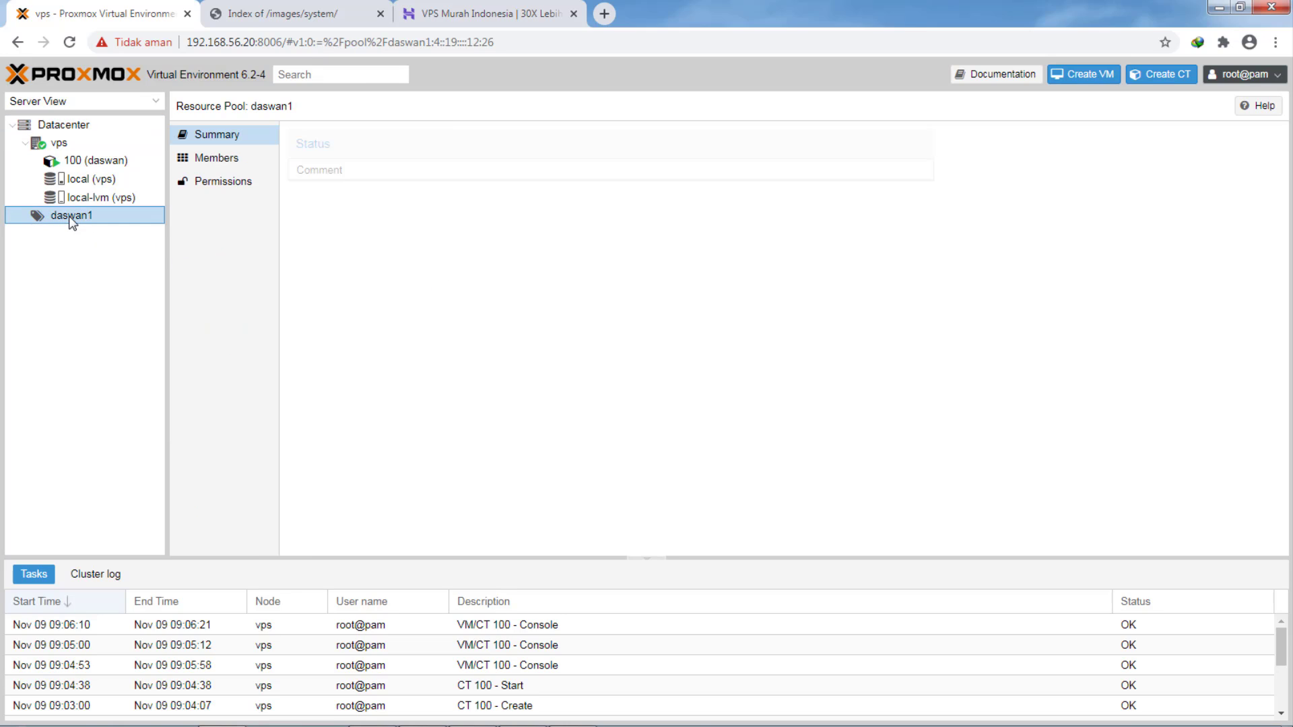
click(223, 182)
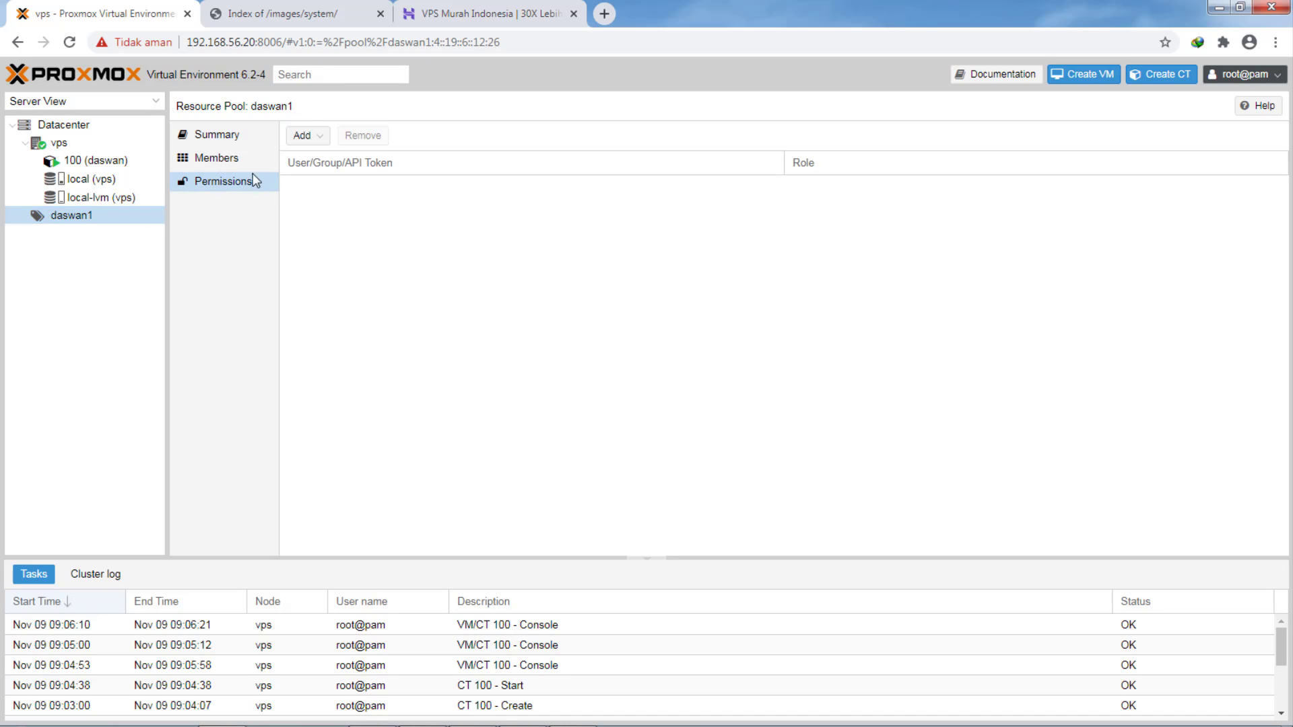
click(305, 137)
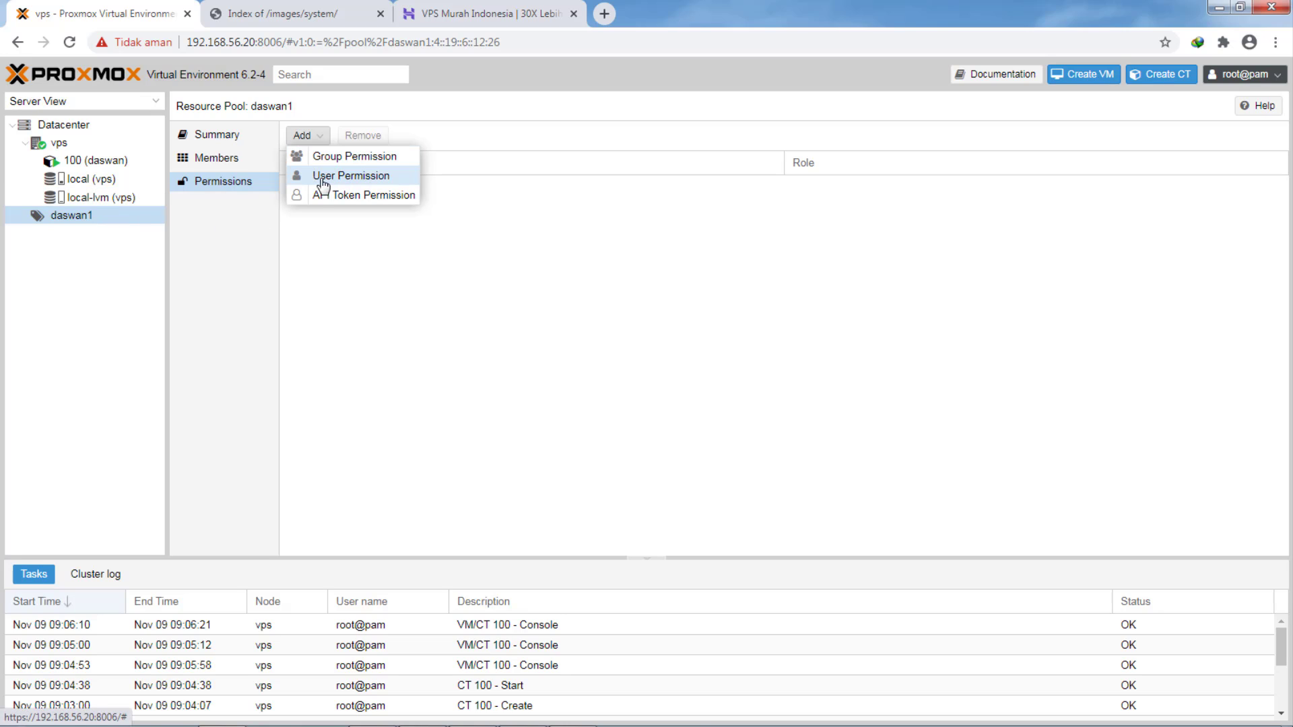
click(335, 178)
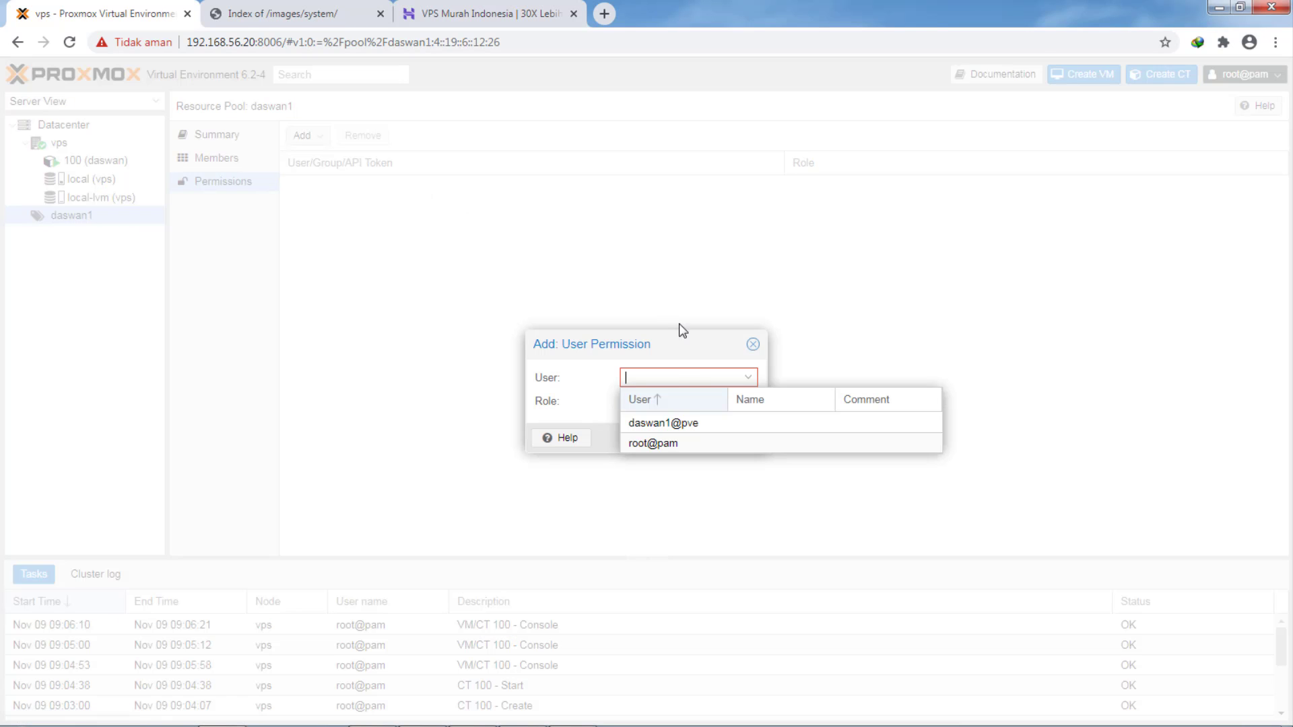
click(656, 423)
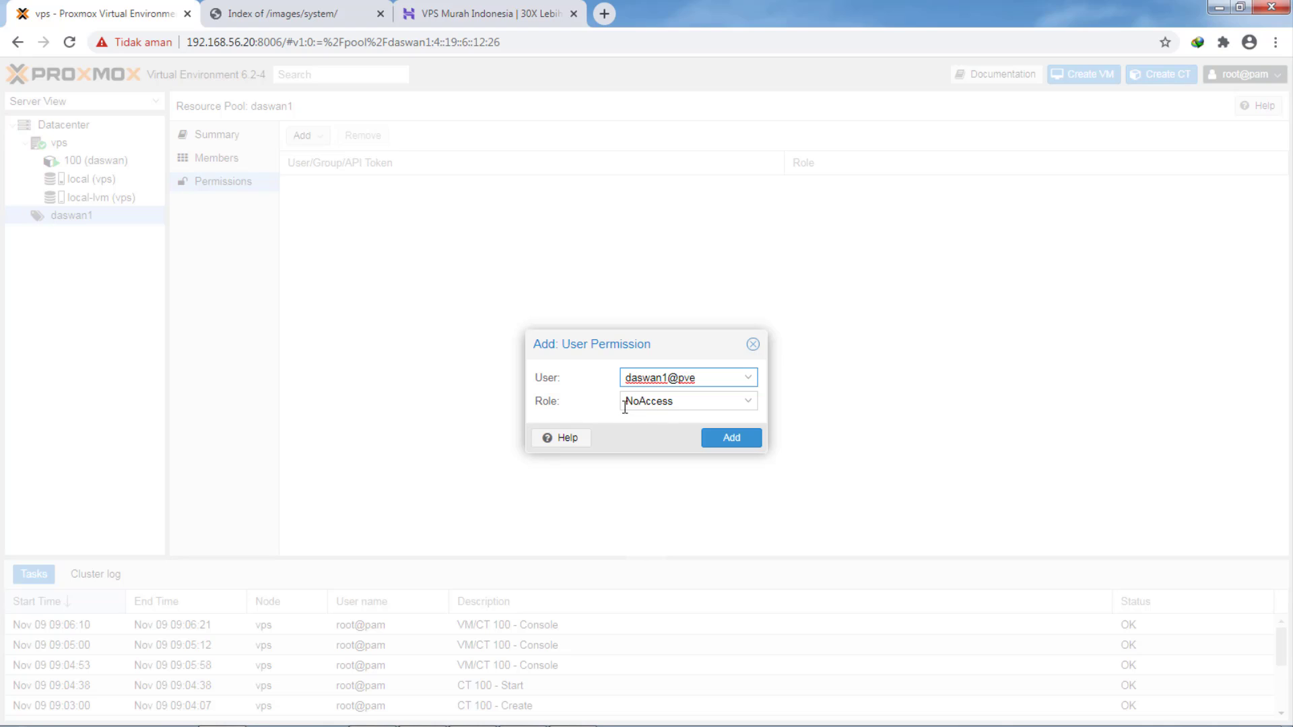
click(664, 404)
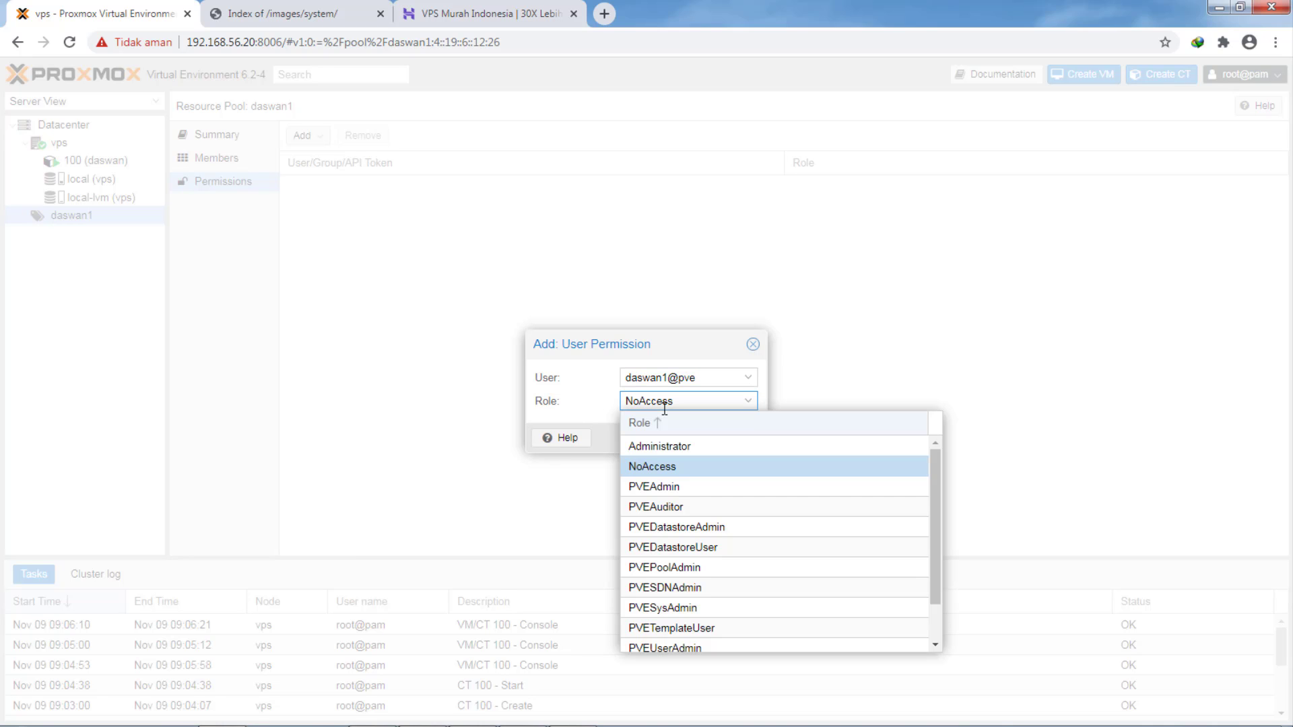
click(665, 445)
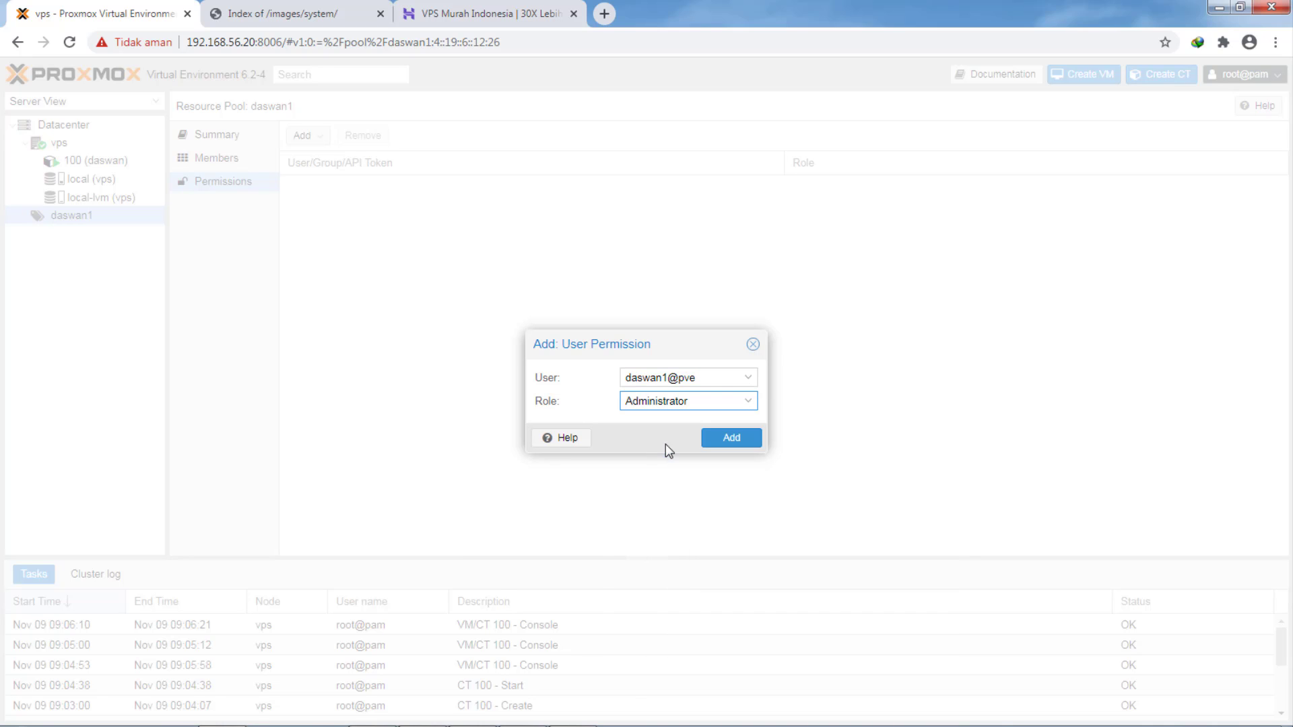
click(728, 442)
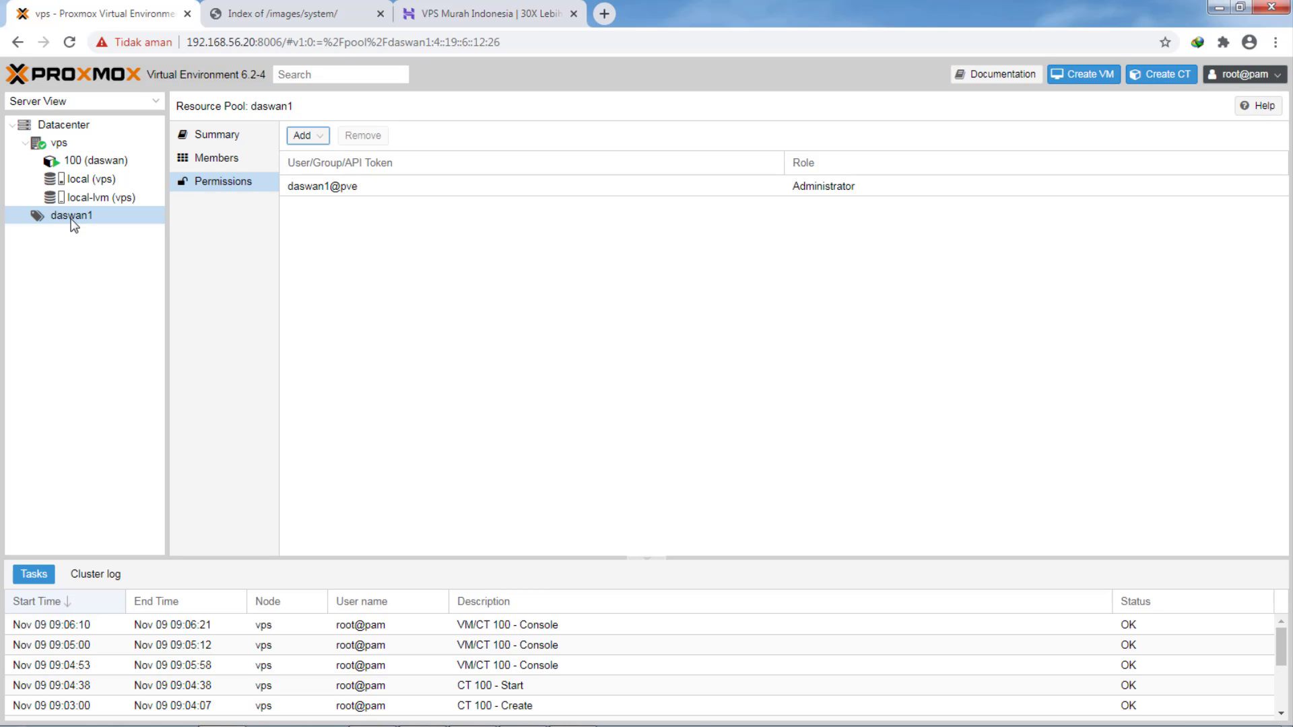
click(64, 142)
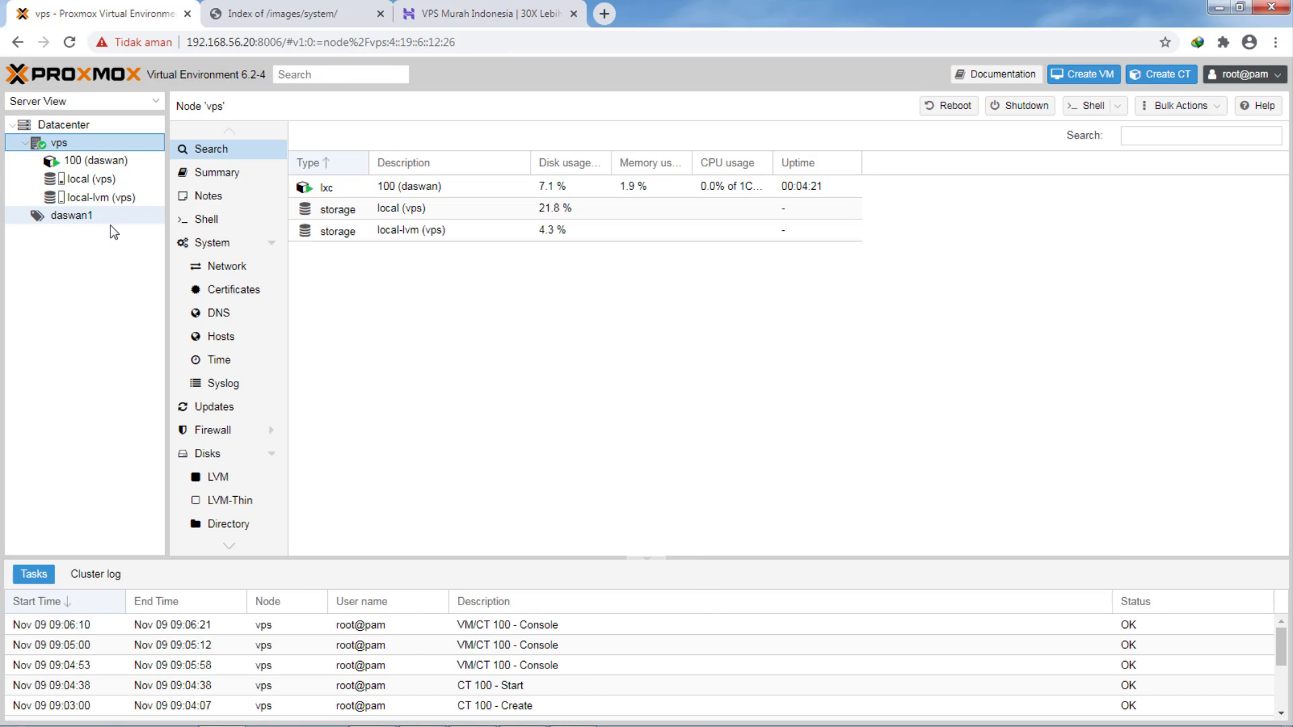
- Shut down container 100 (daswan), confirm, and view its summary
click(90, 163)
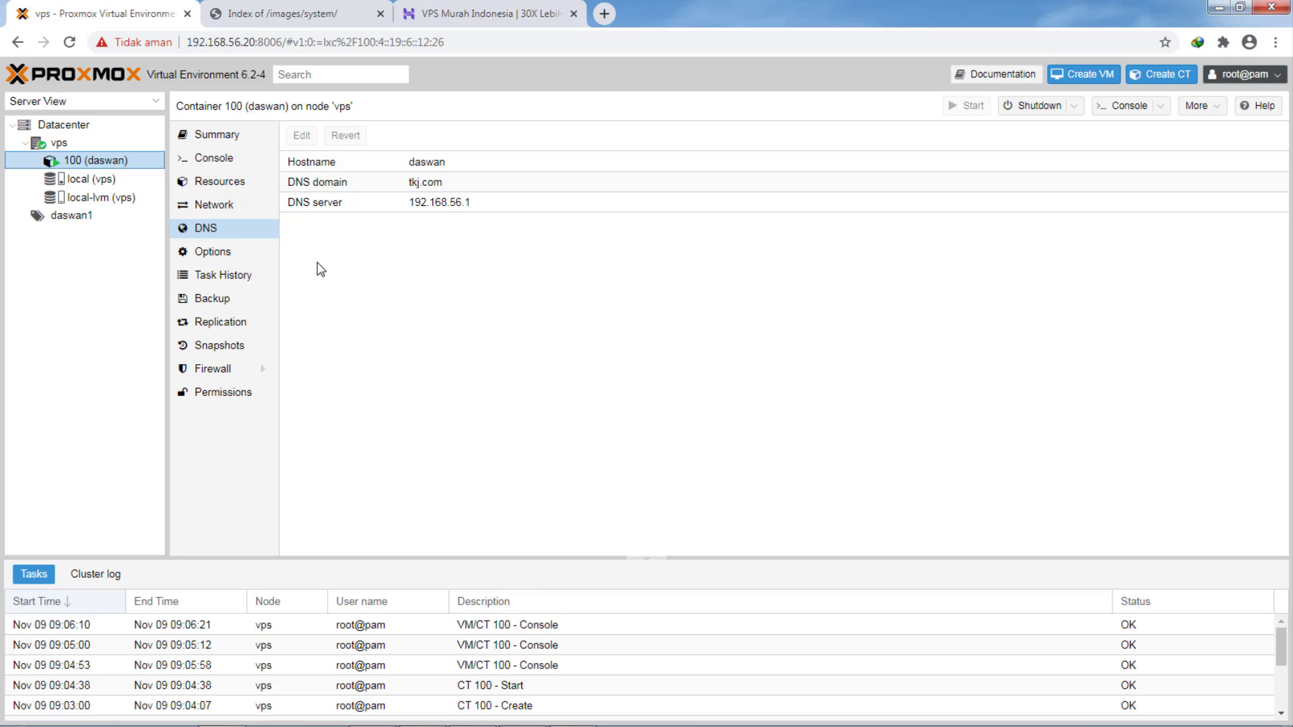
click(1035, 110)
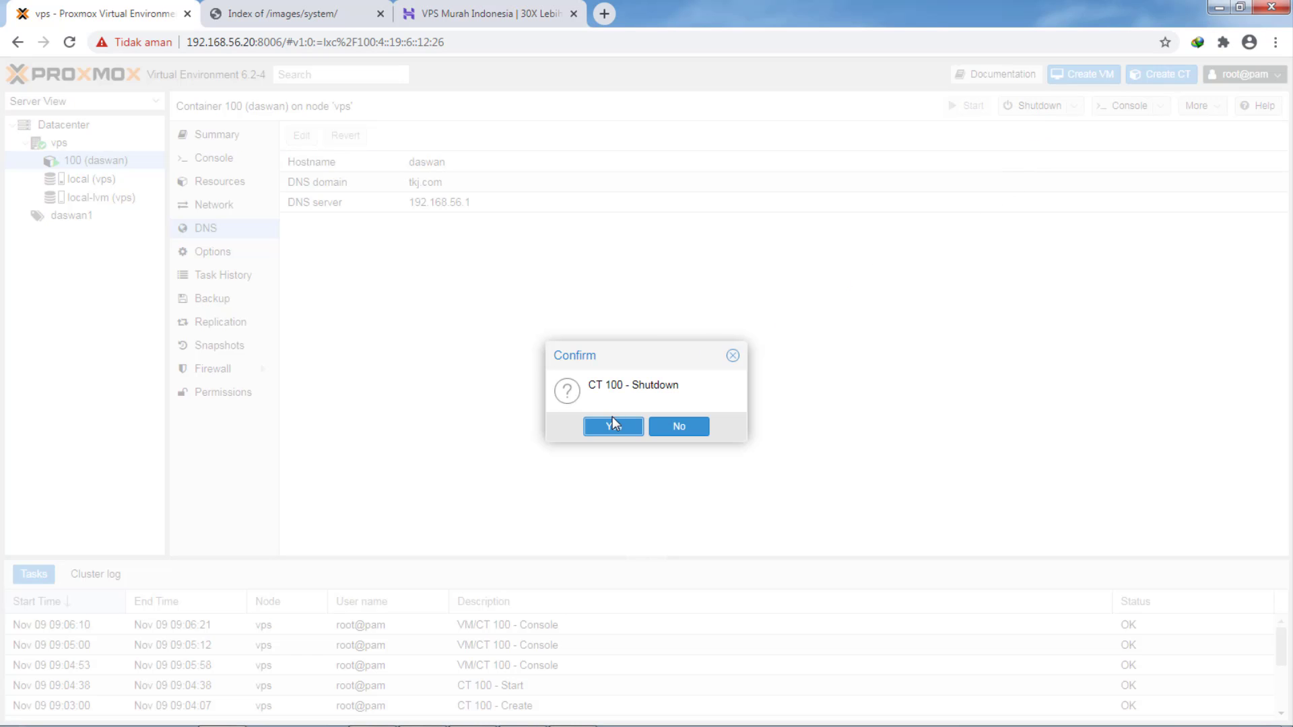
click(614, 427)
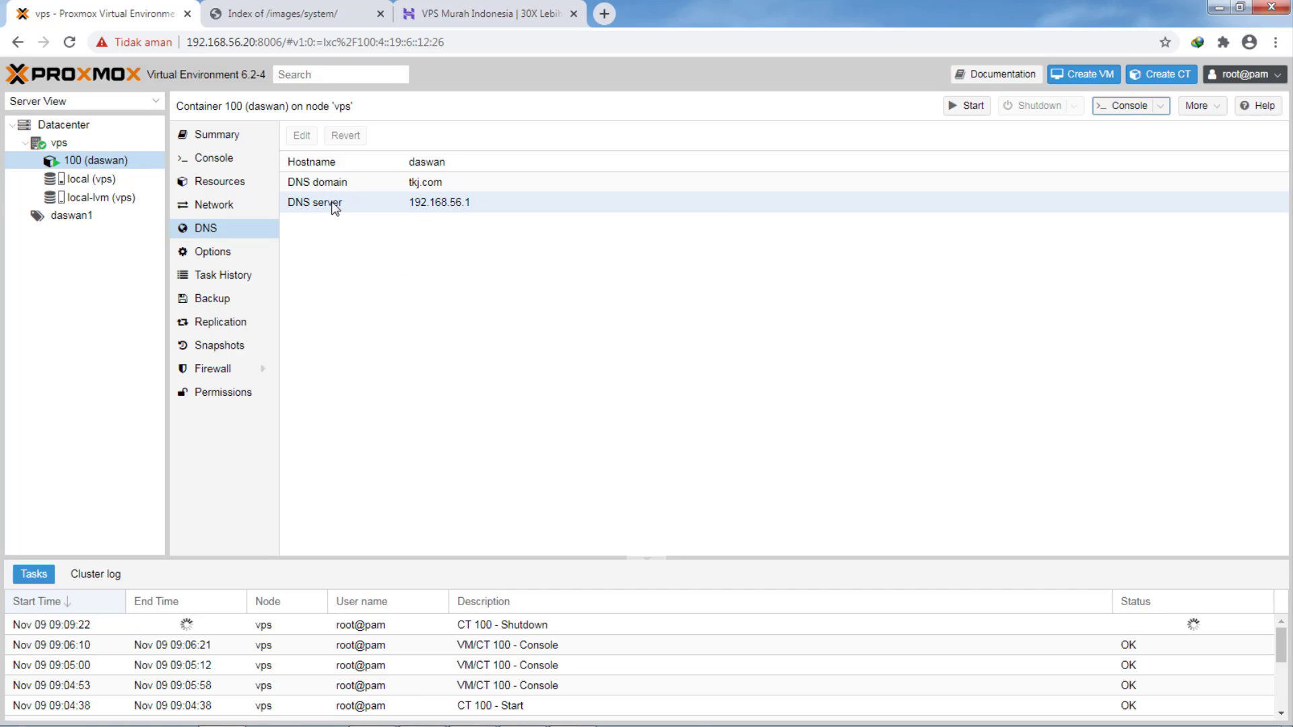
click(223, 140)
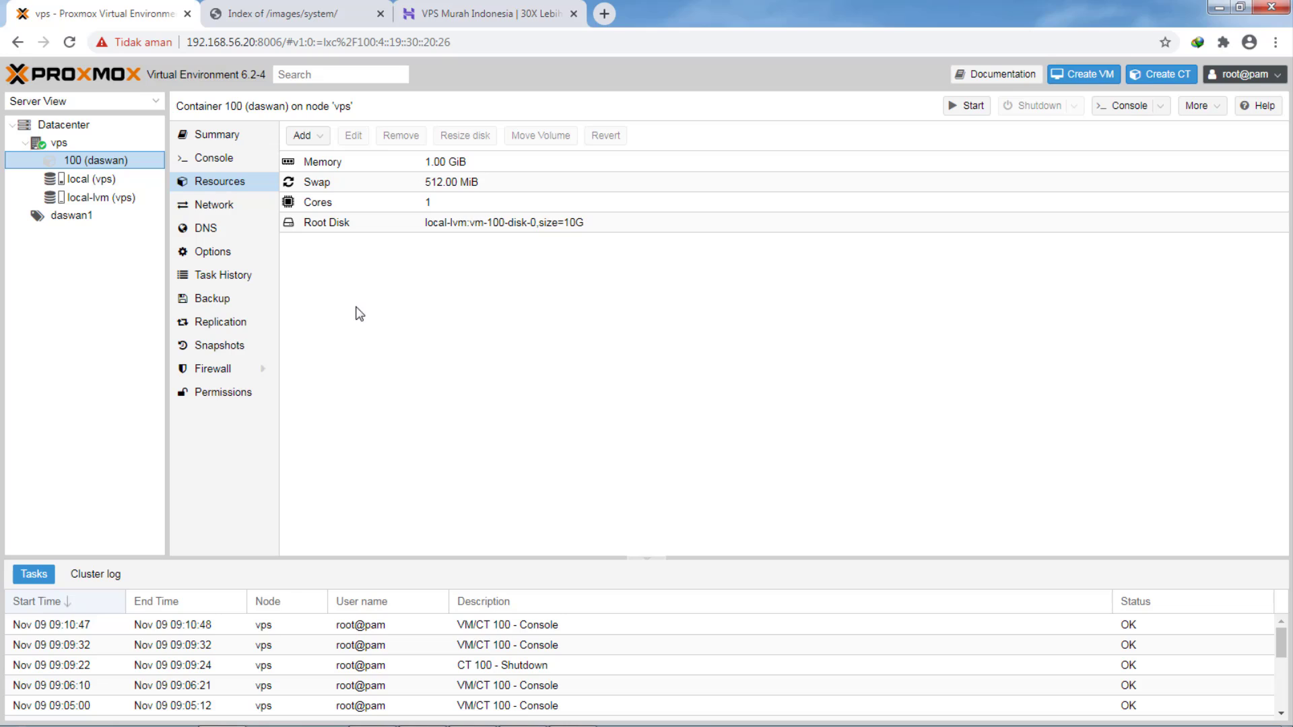
- Add container 100 as a virtual machine member of pool daswan1, then return to Datacenter
click(72, 220)
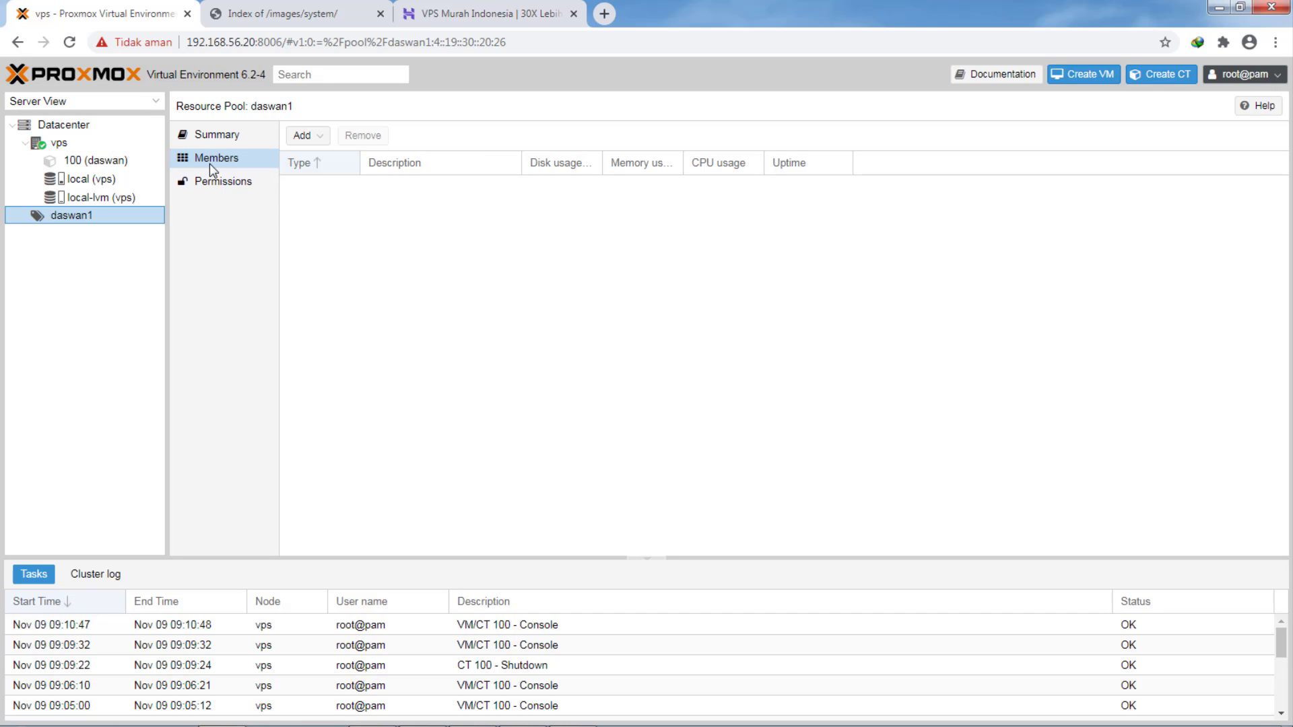
click(308, 136)
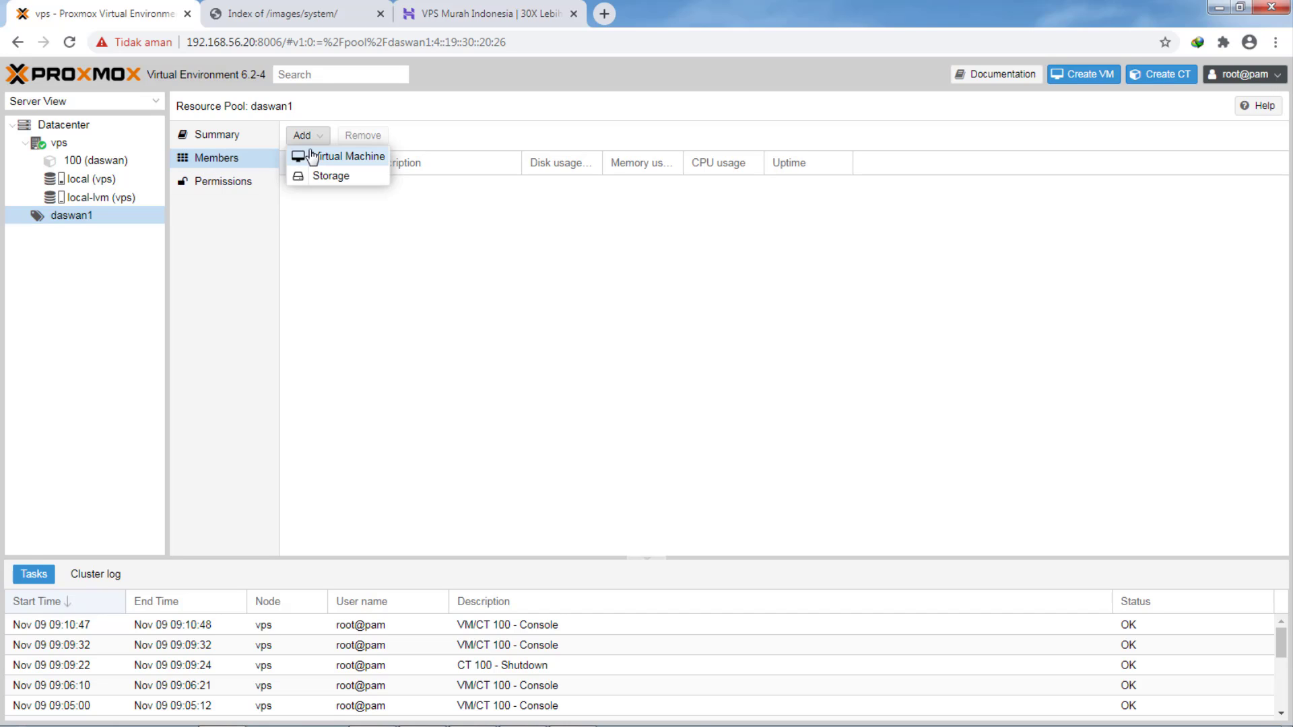
click(313, 156)
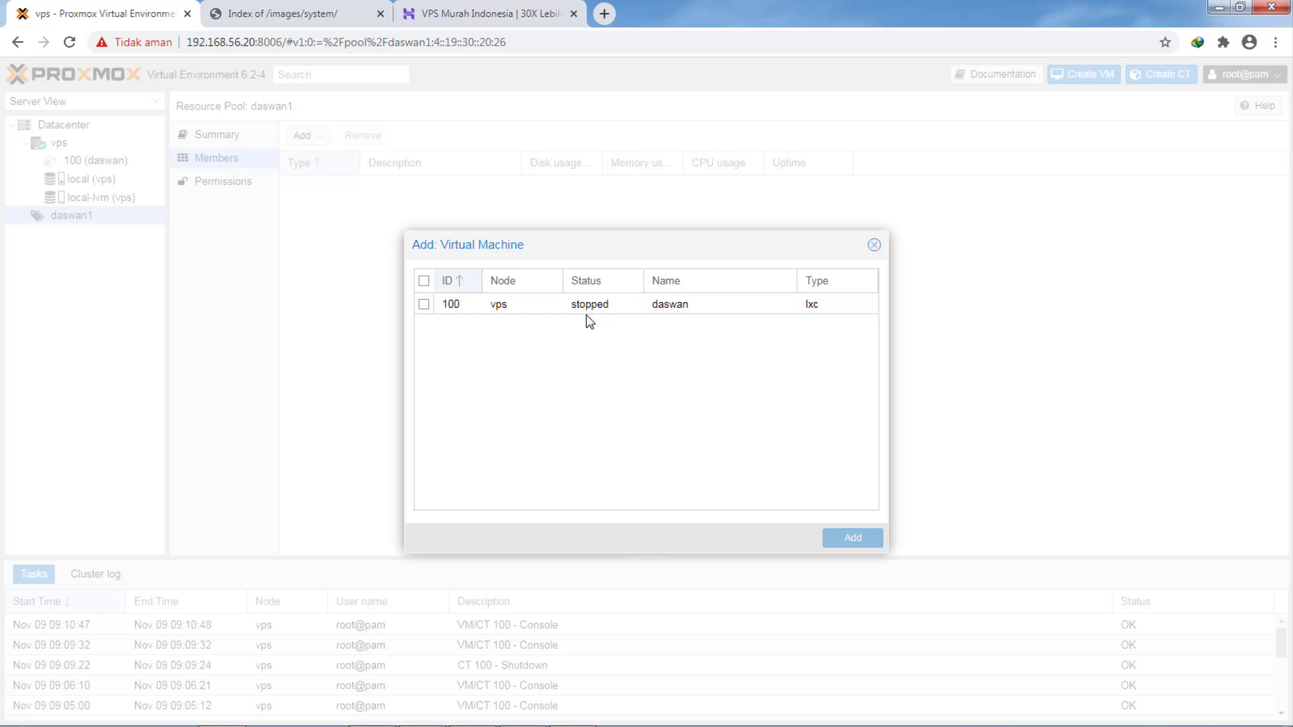
click(425, 305)
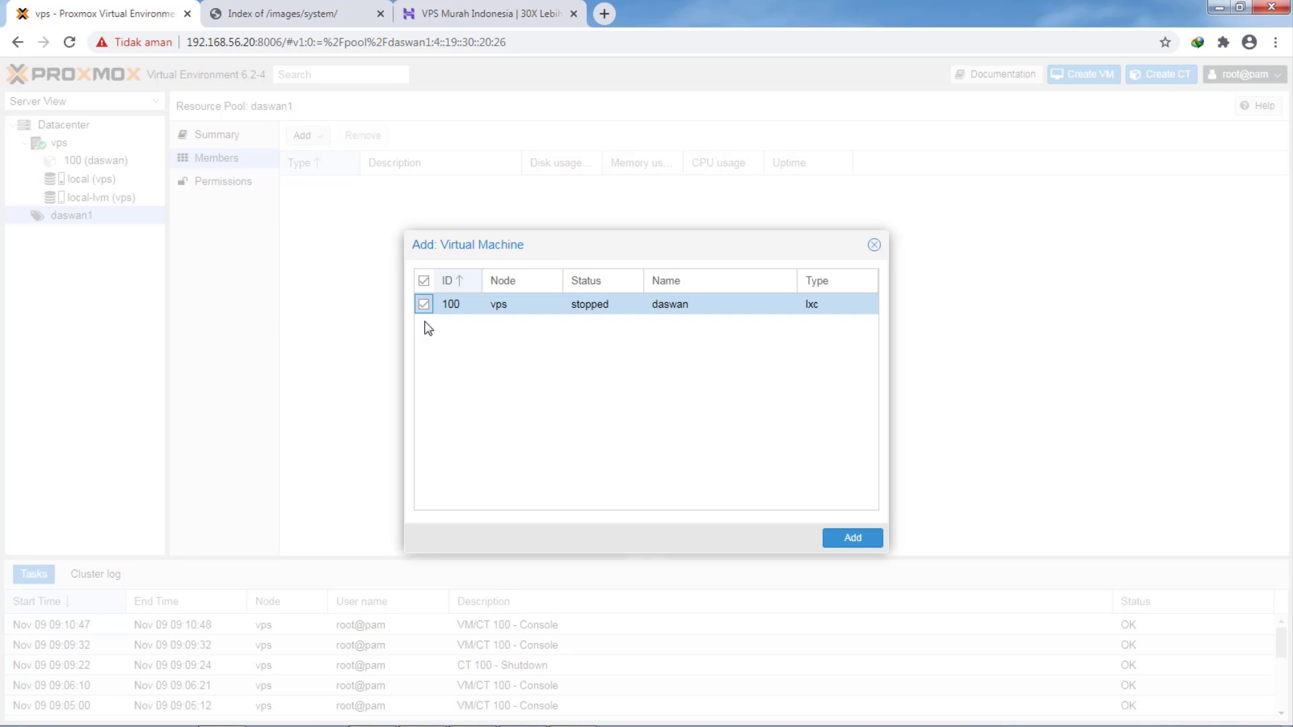
click(841, 542)
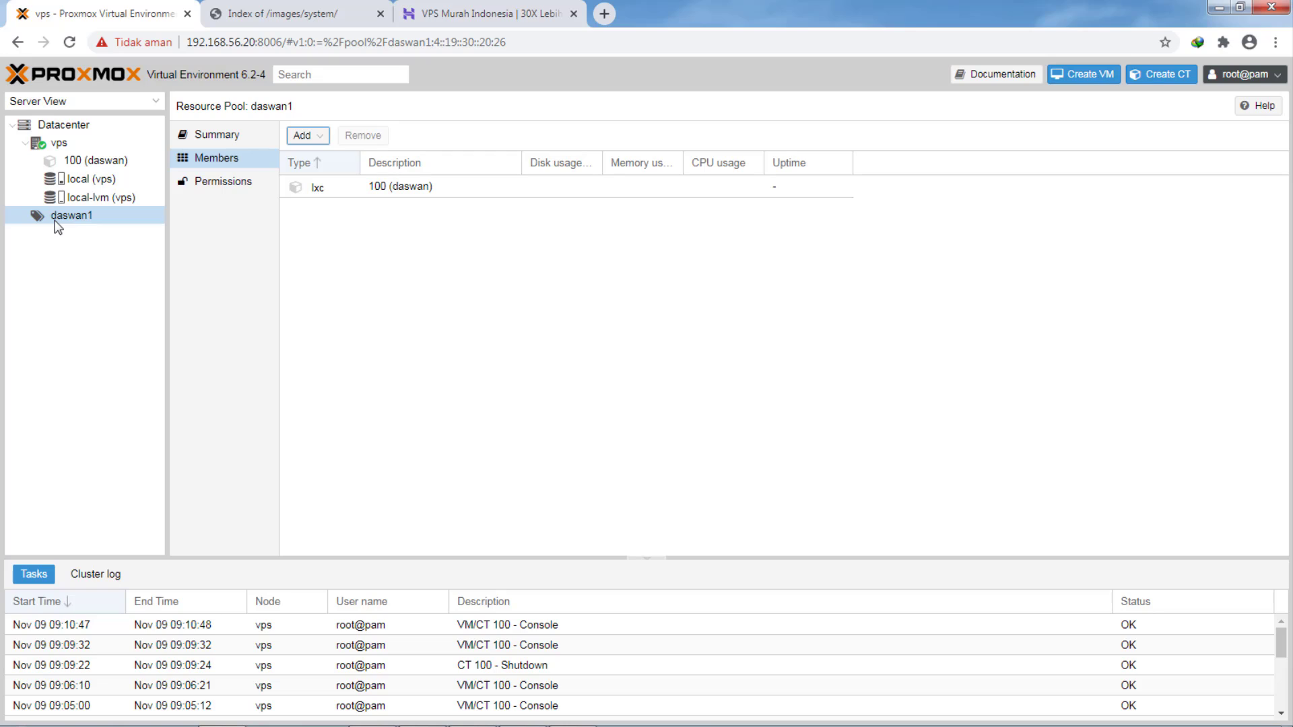
click(59, 124)
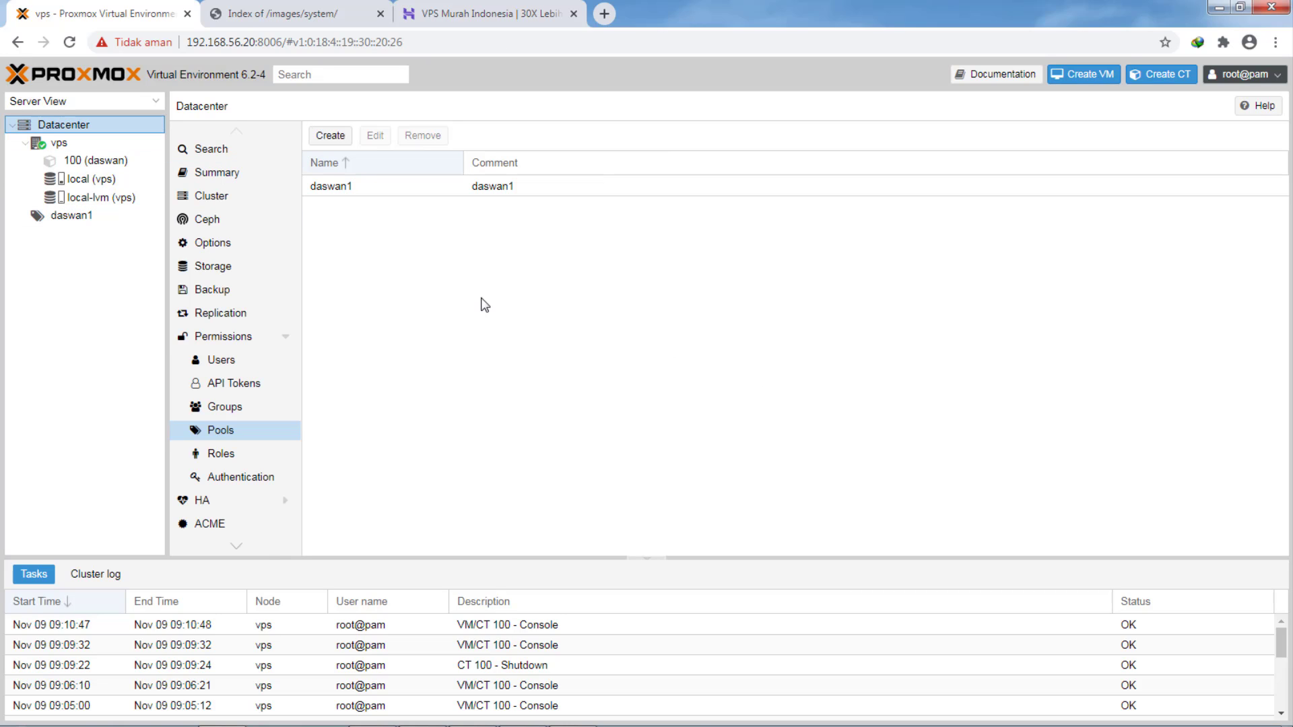
- Log out of root@pam and log in as daswan1 with the user's password in the Proxmox VE realm
click(1259, 75)
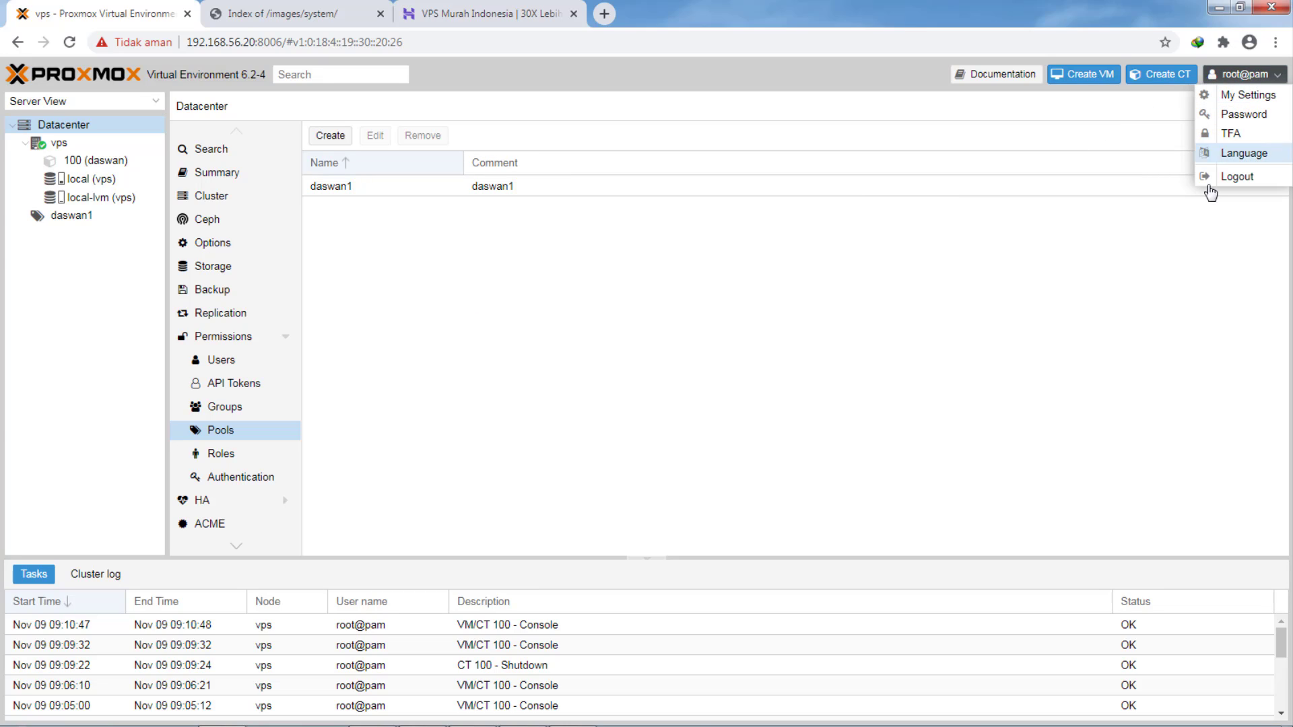
click(1236, 177)
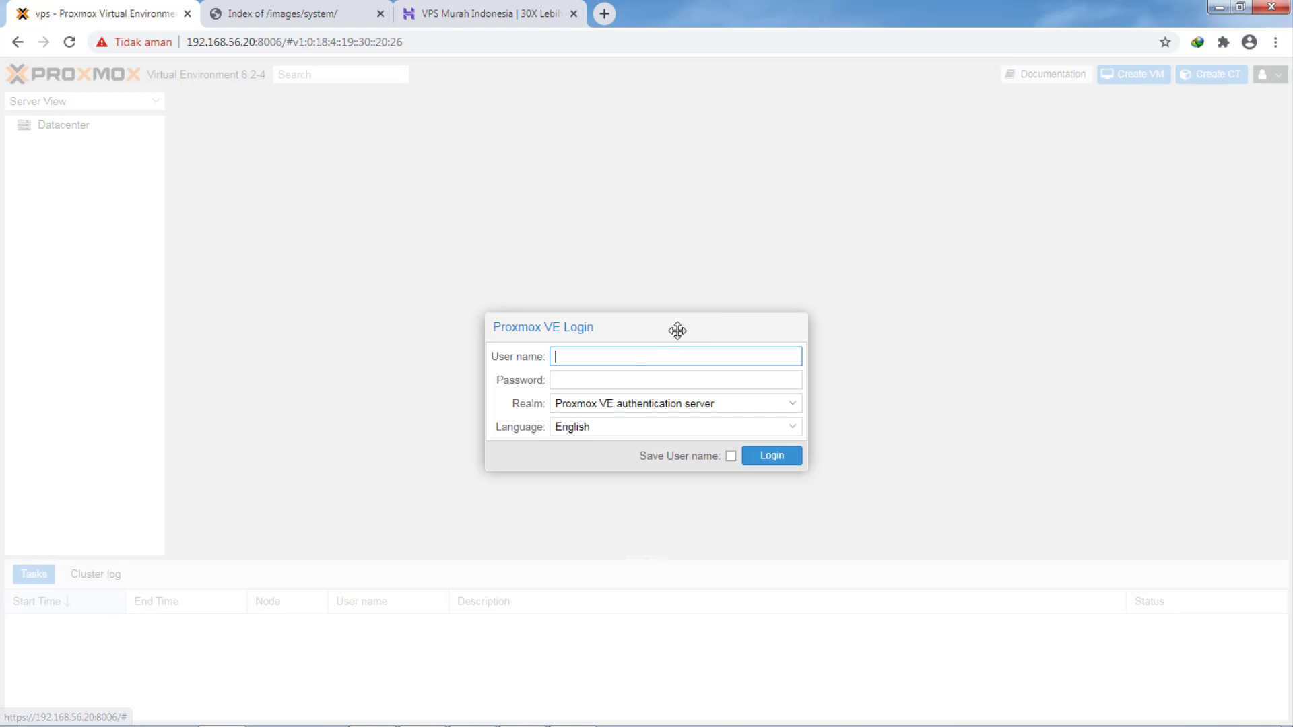
text(da)
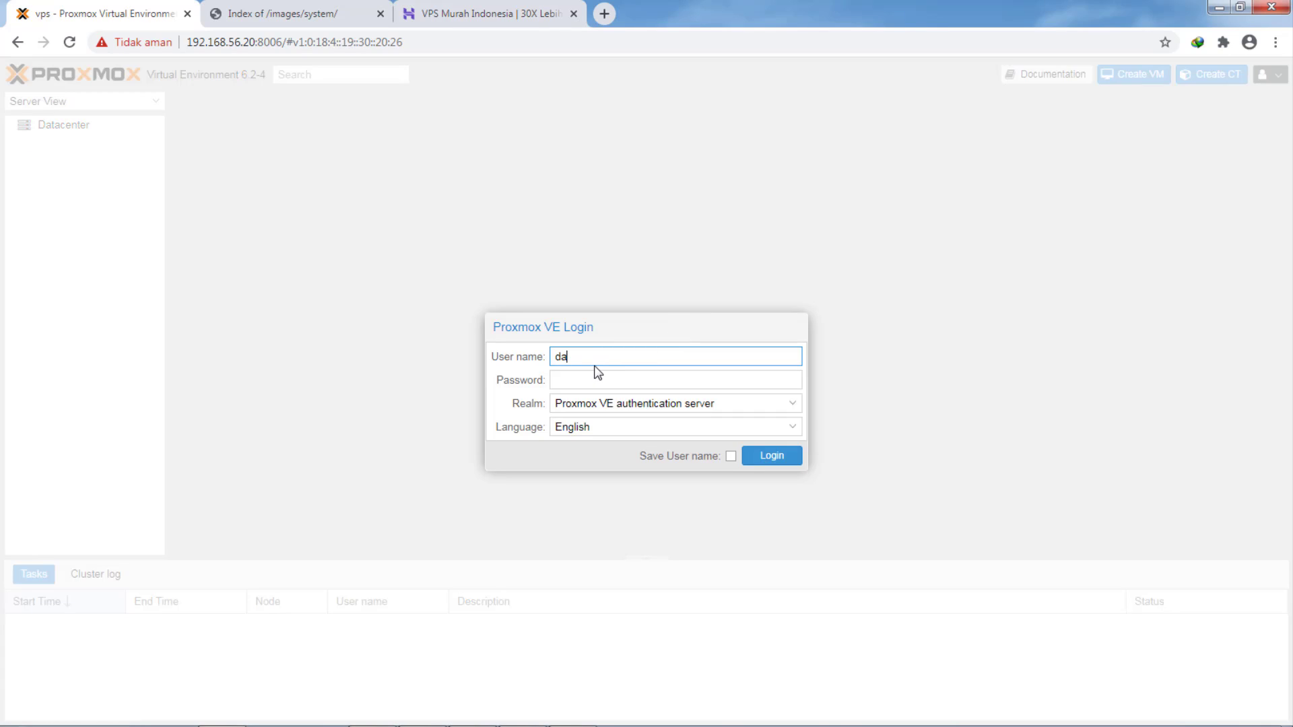
text(swan1)
click(581, 379)
text(•••••••)
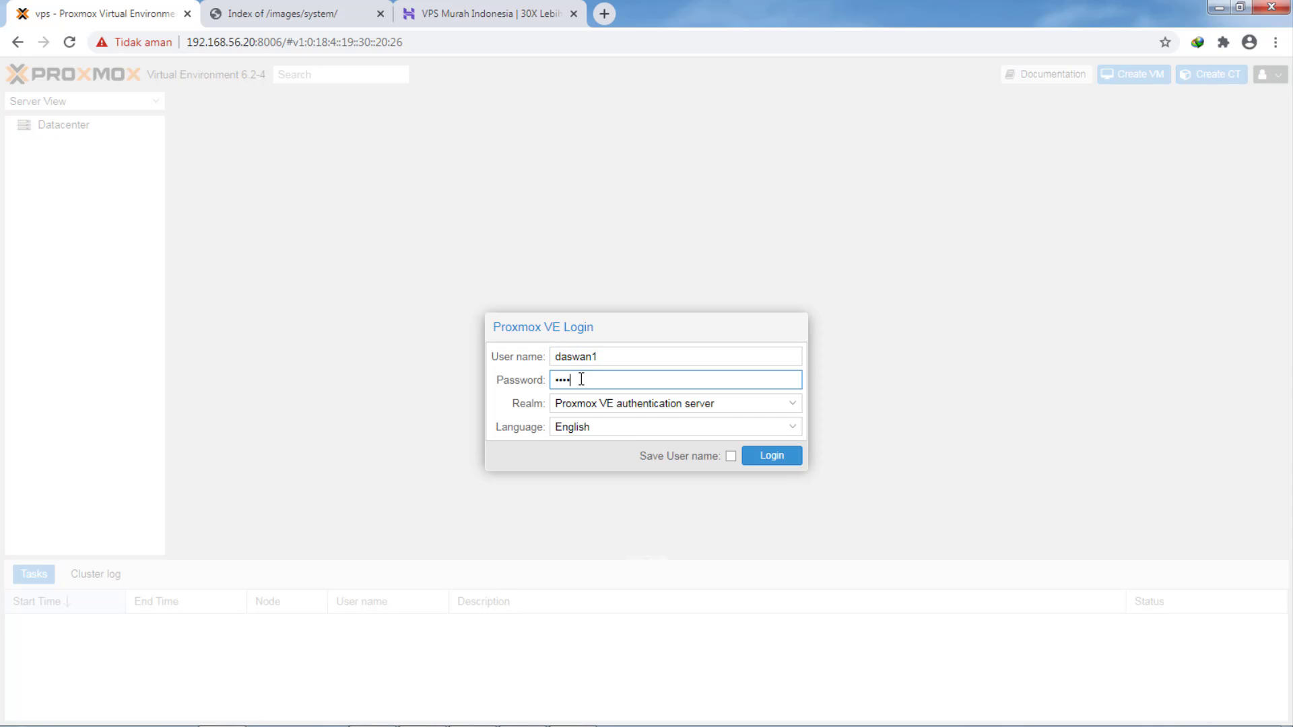
text(•)
click(620, 406)
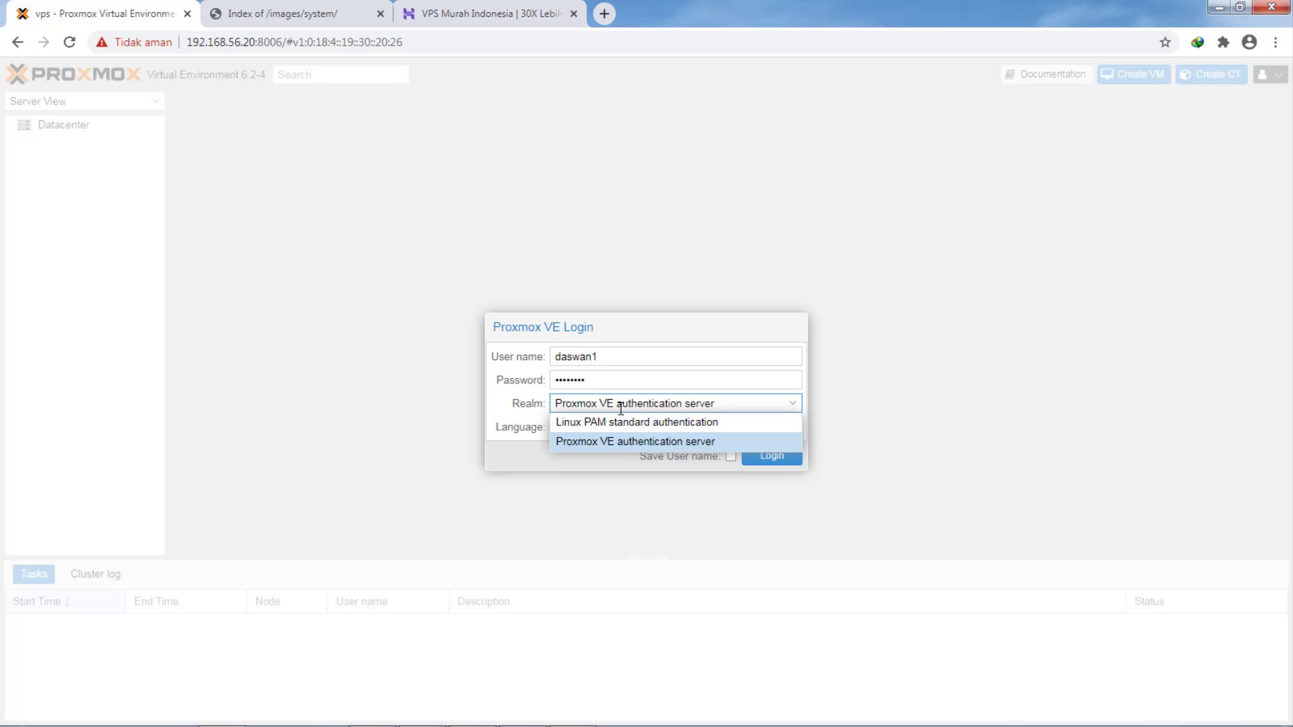
click(617, 443)
click(772, 457)
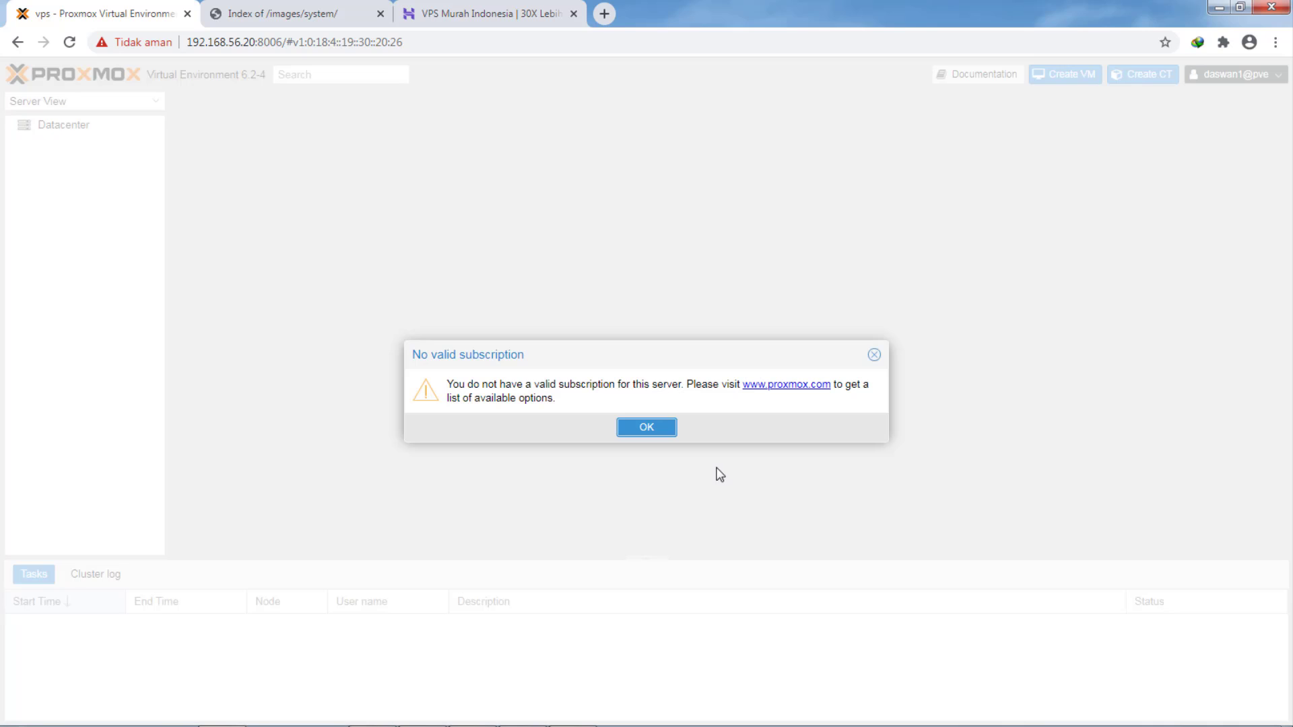
click(636, 435)
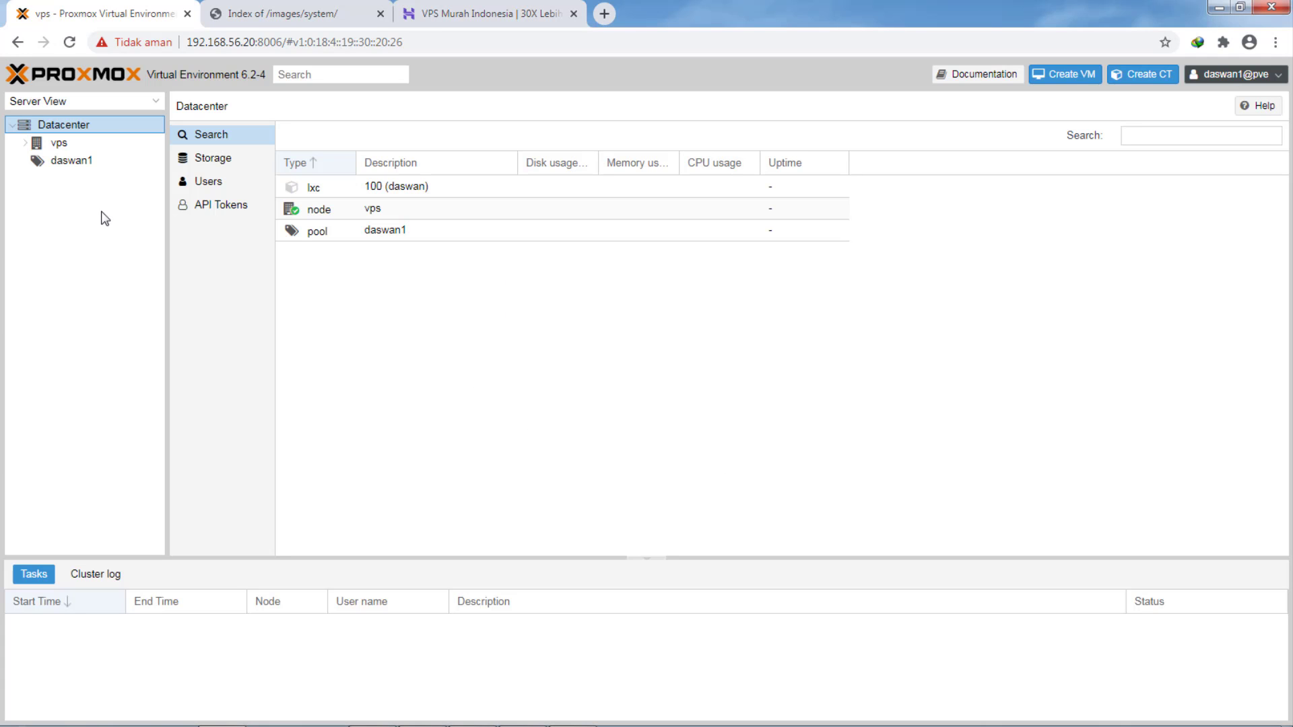
- As daswan1@pve, review pool daswan1's members and start container 100 (daswan)
click(34, 144)
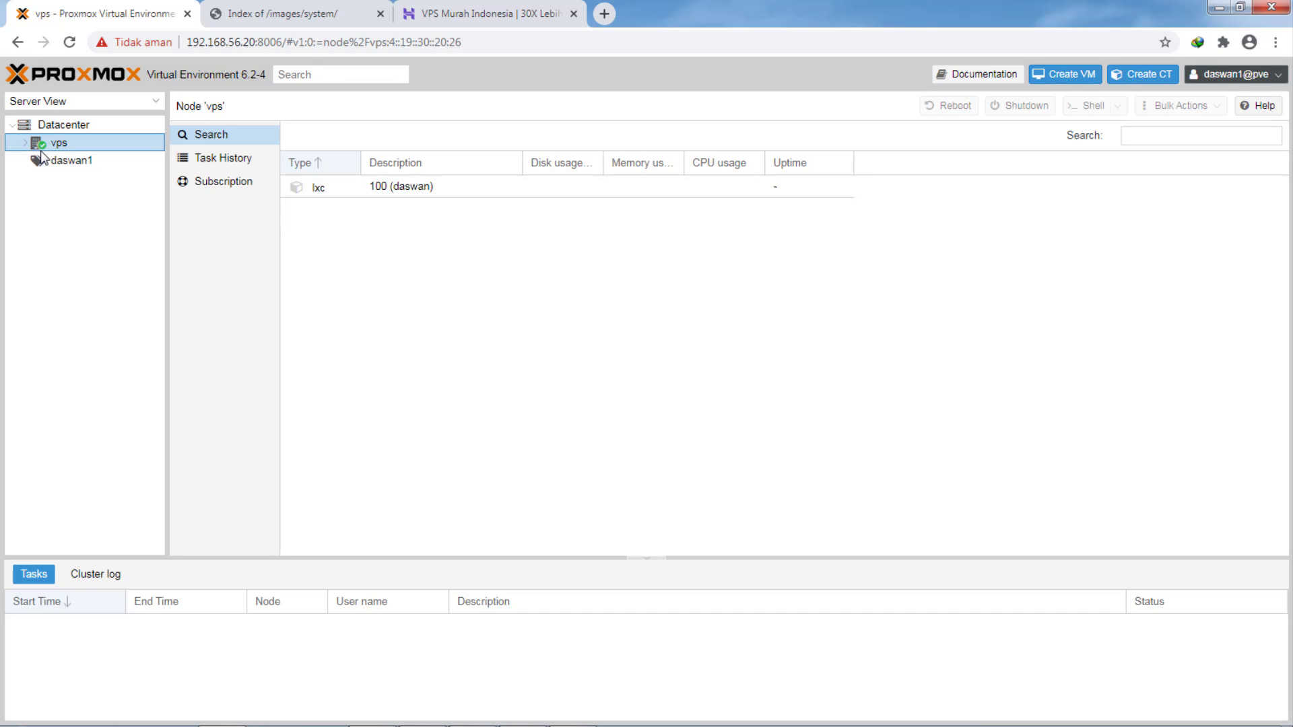
click(53, 163)
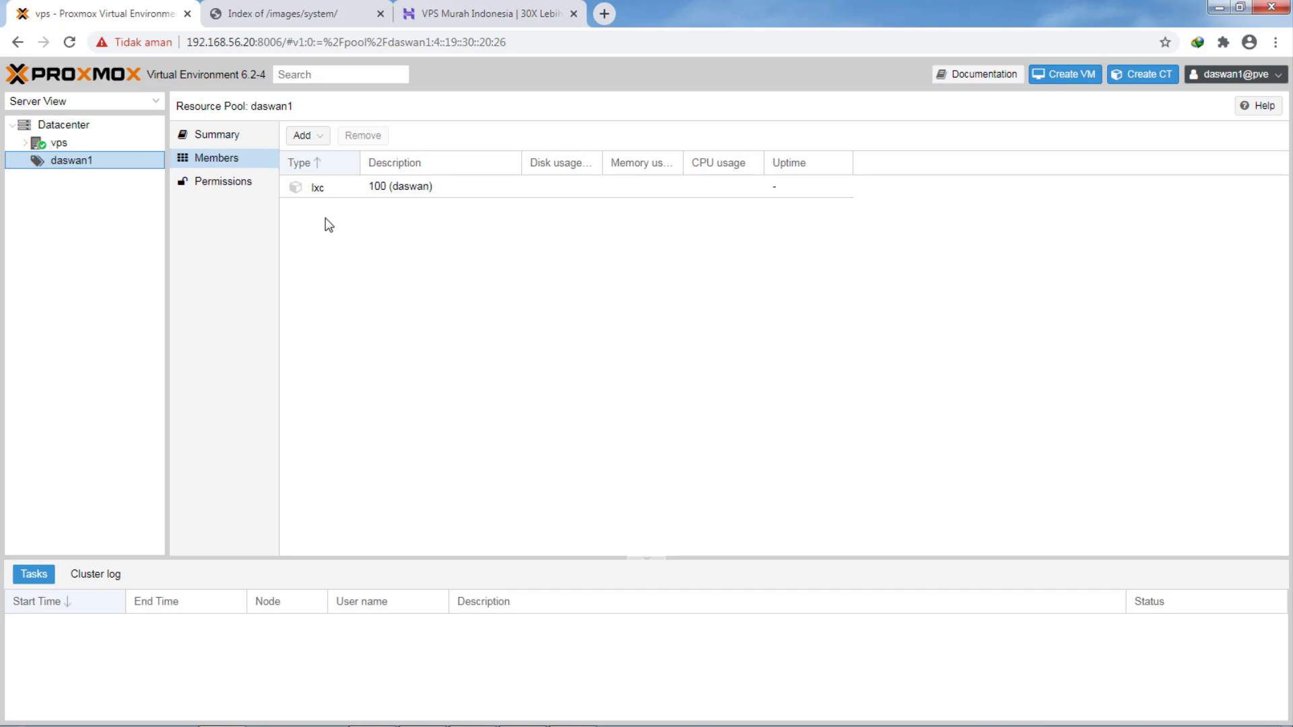
click(342, 196)
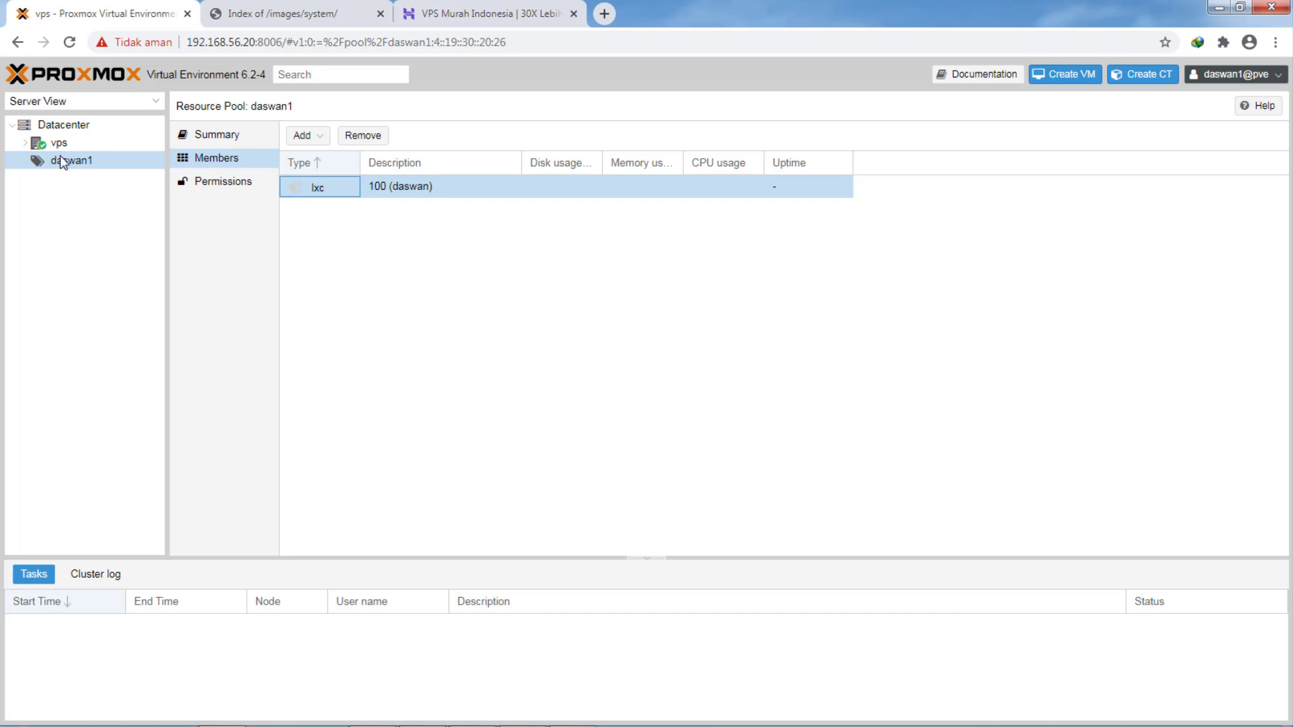
click(26, 143)
click(75, 162)
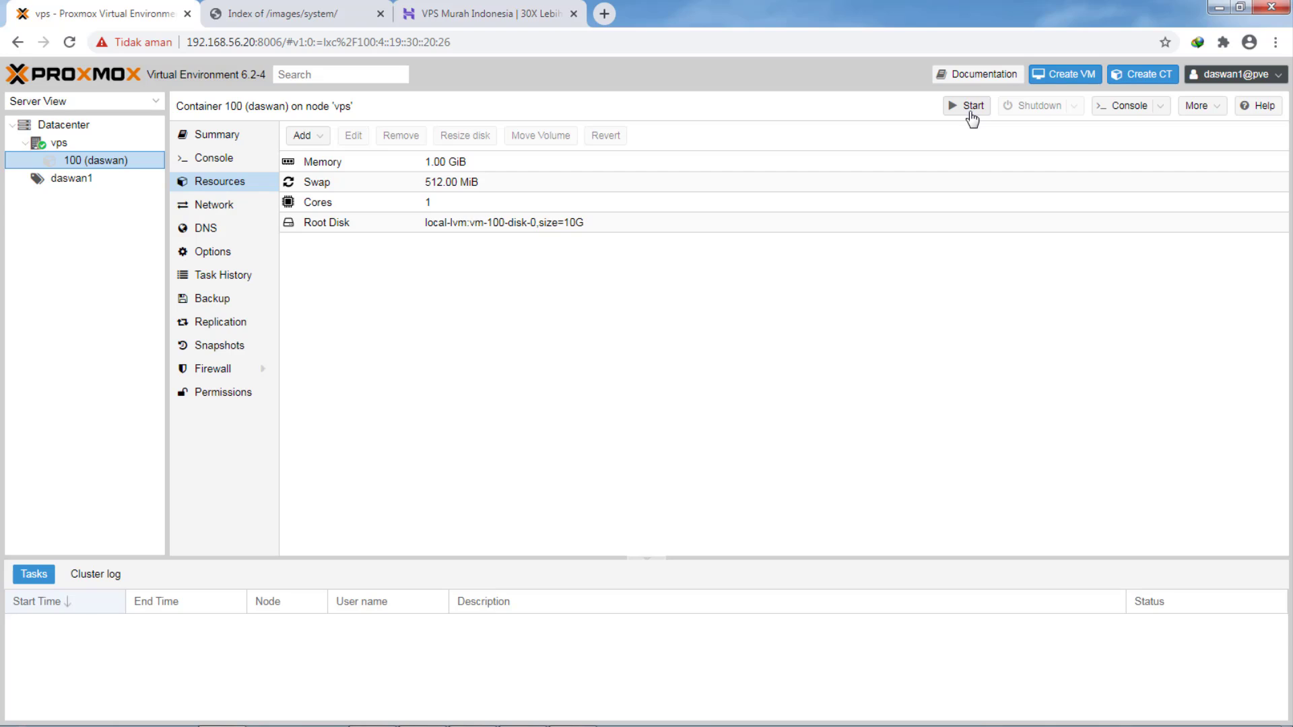
click(970, 113)
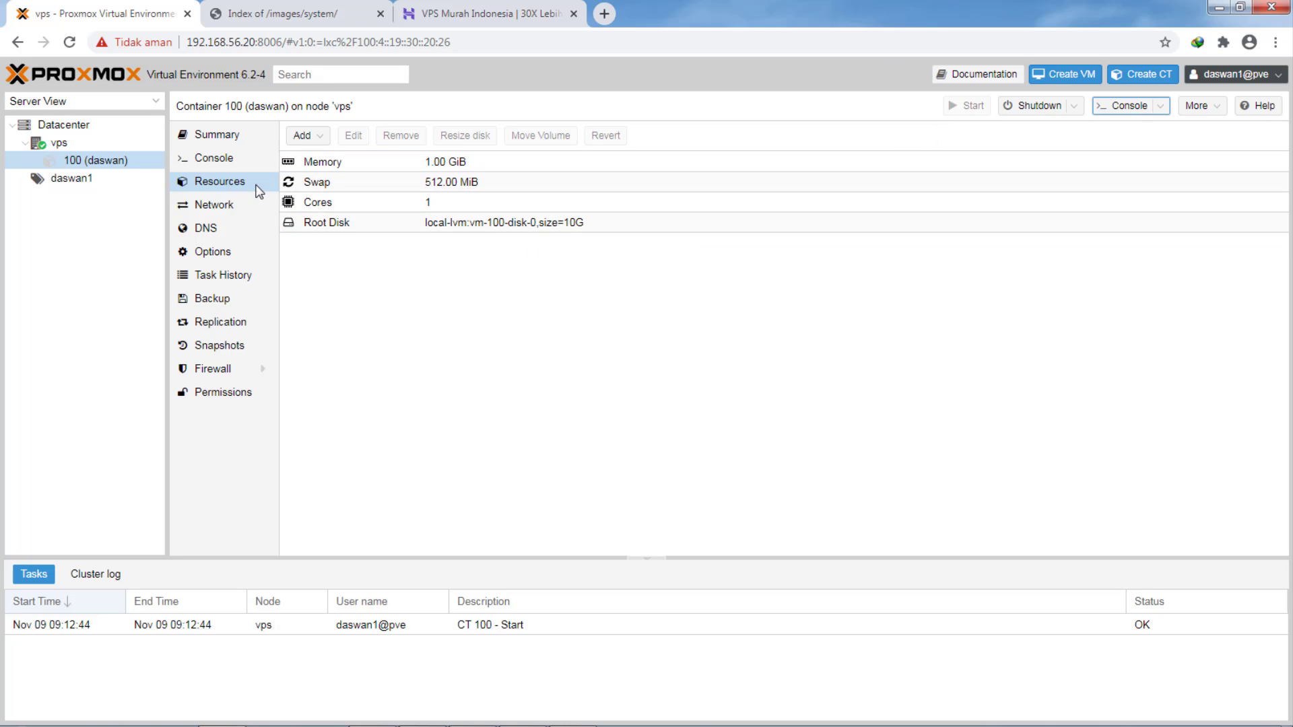
- Open the Console of container 100 (daswan)
click(214, 160)
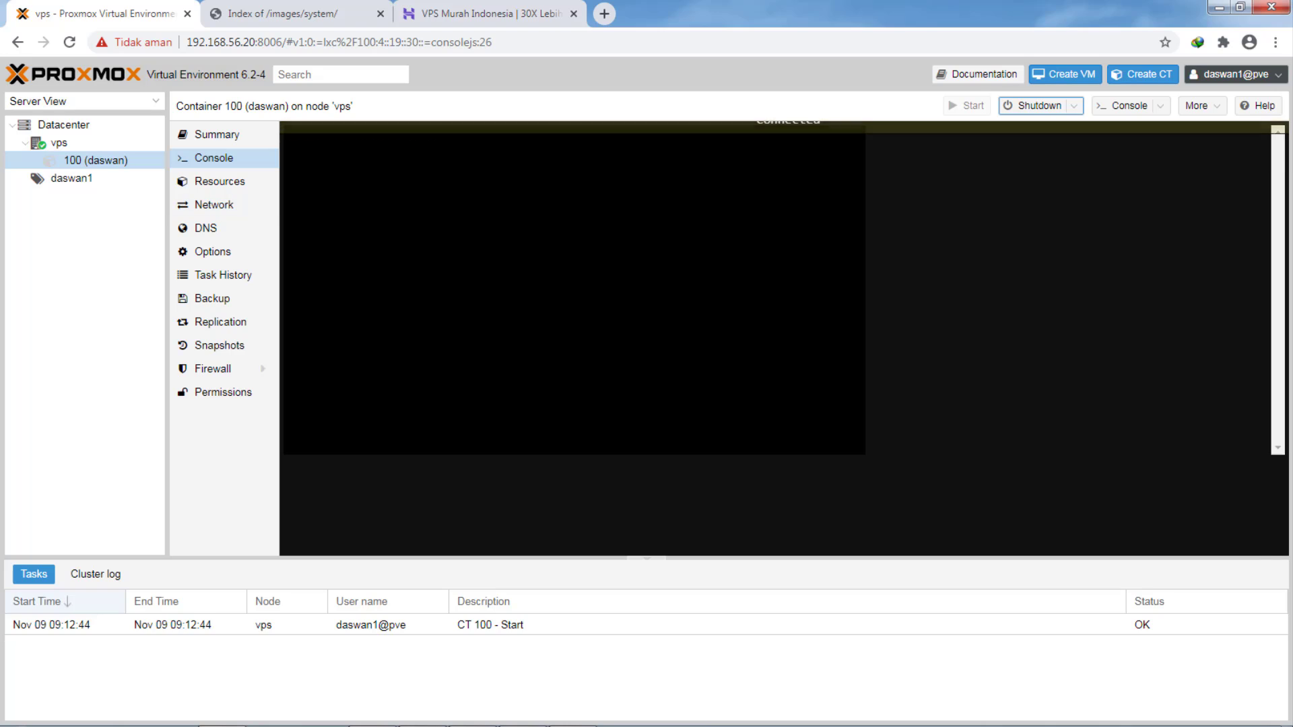